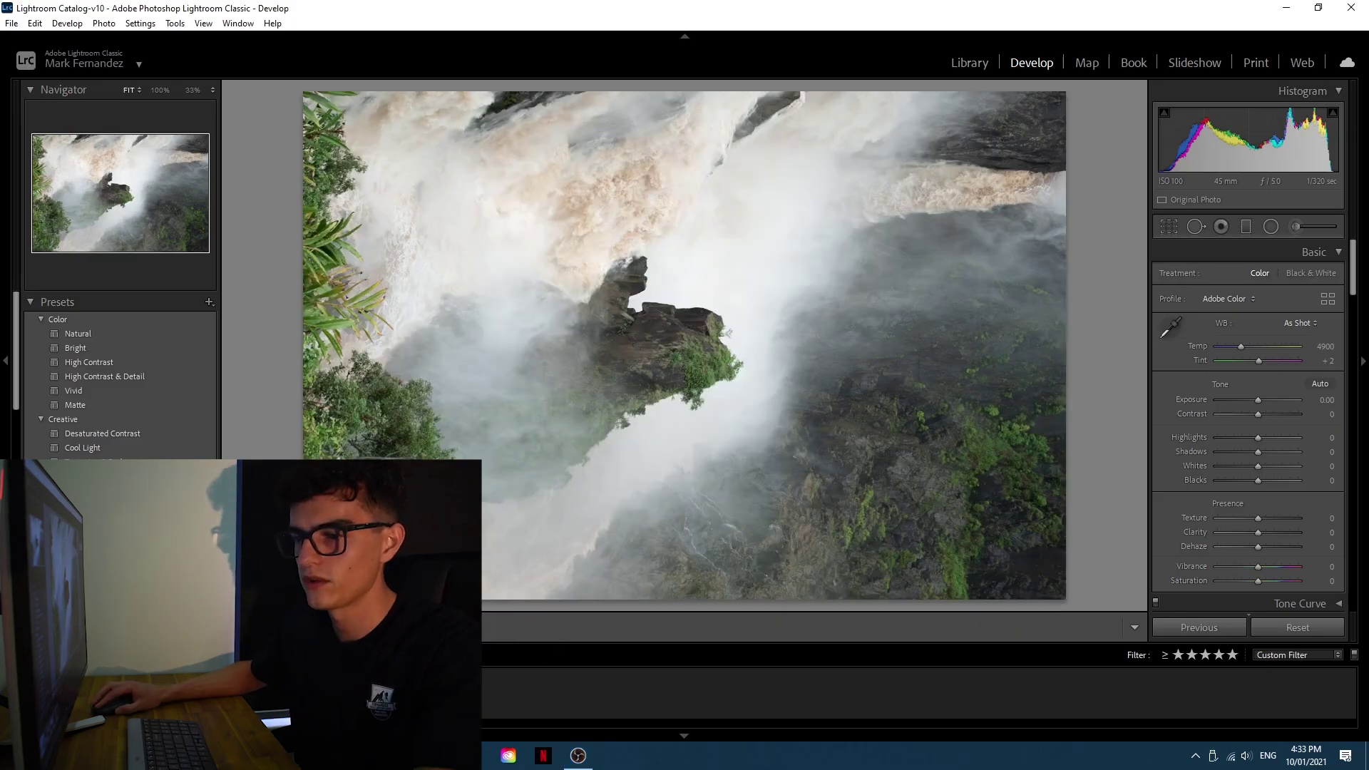
- Rotate the waterfall photo counterclockwise to portrait orientation and set its crop aspect to 4 x 5 / 8 x 10
right_click(28, 690)
click(86, 568)
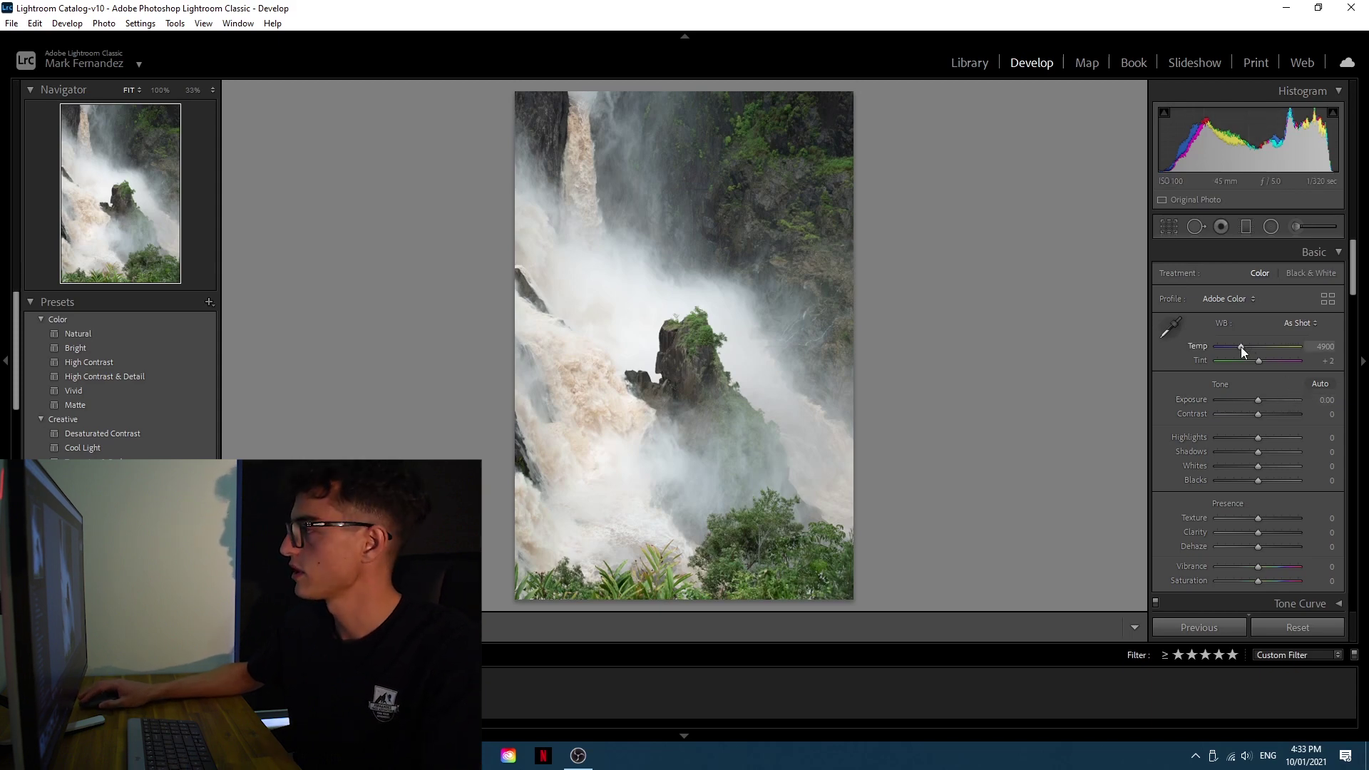
click(1173, 223)
click(1311, 280)
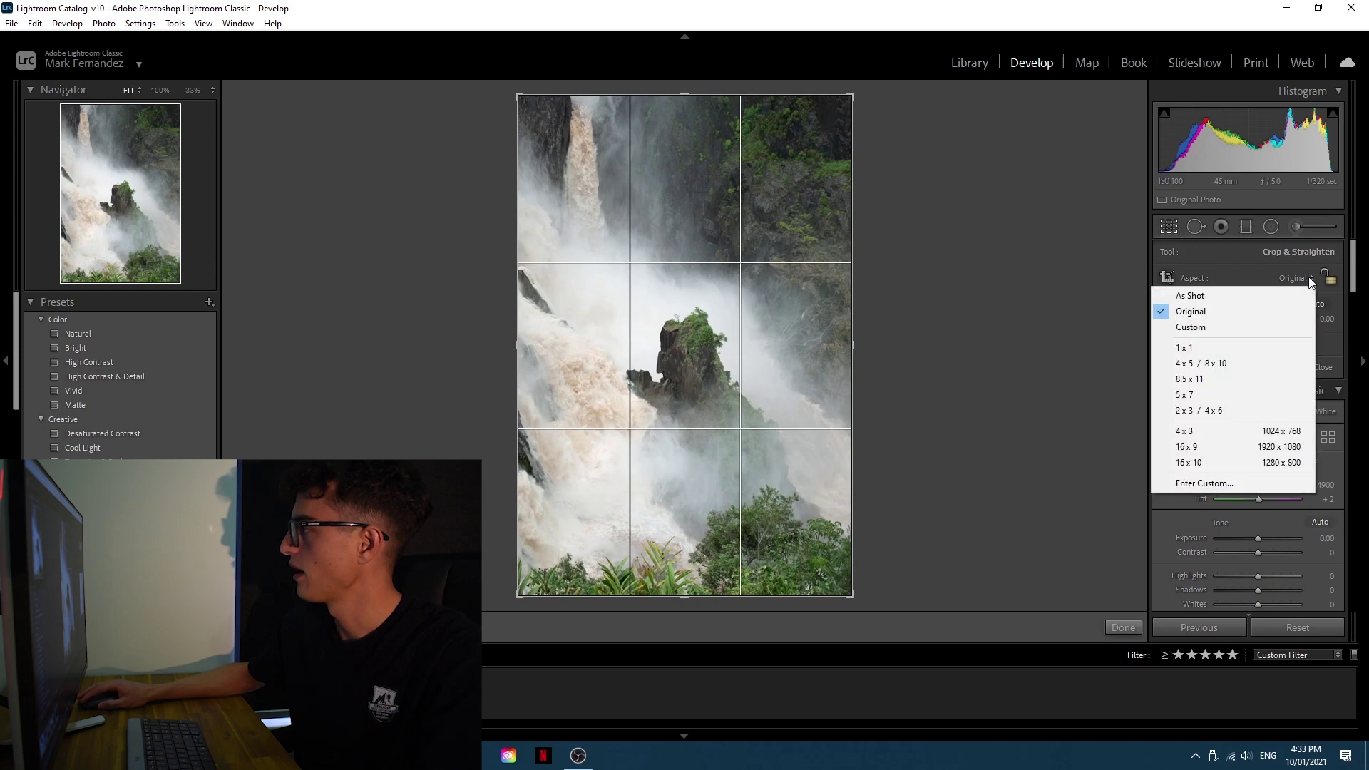
click(1217, 363)
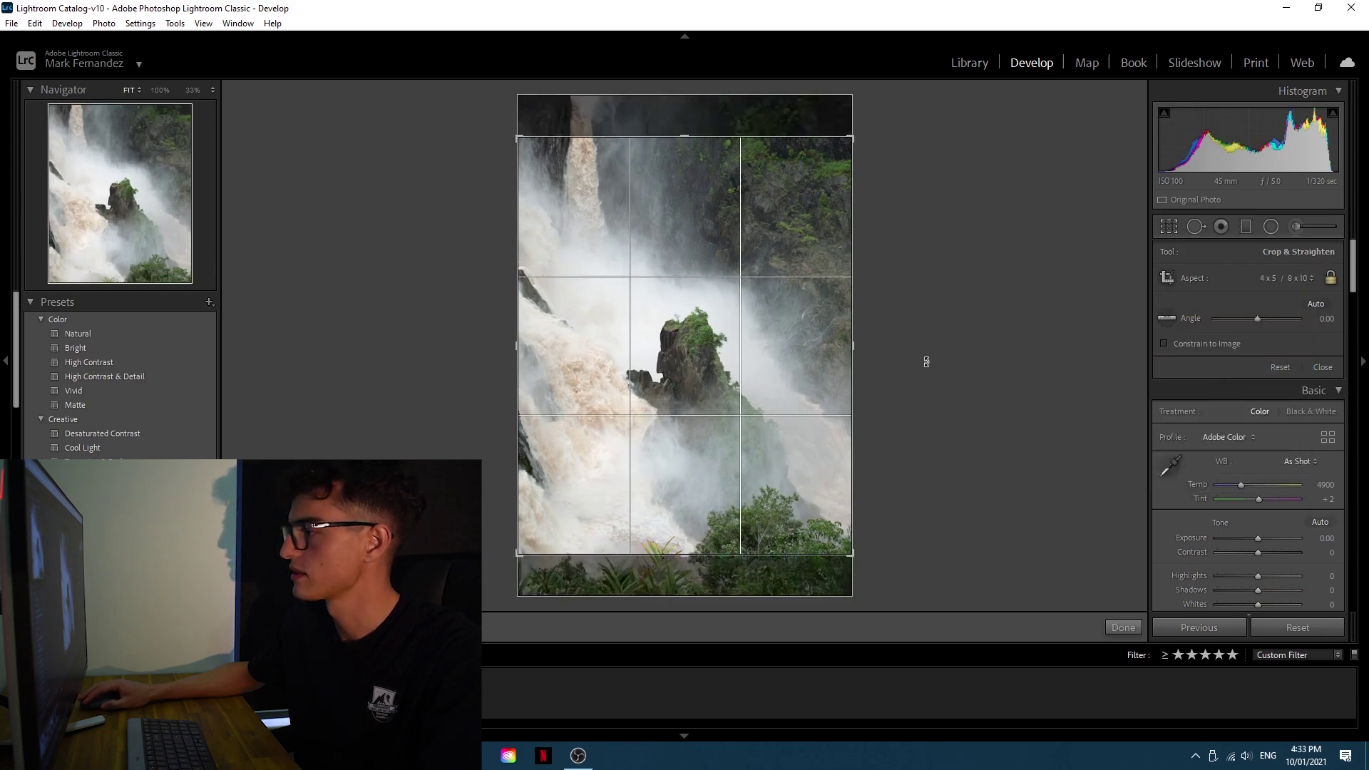
- Tighten the crop around the green-topped rock in the middle of the waterfall, fine-tune its framing, and apply it
drag(857, 548, 743, 461)
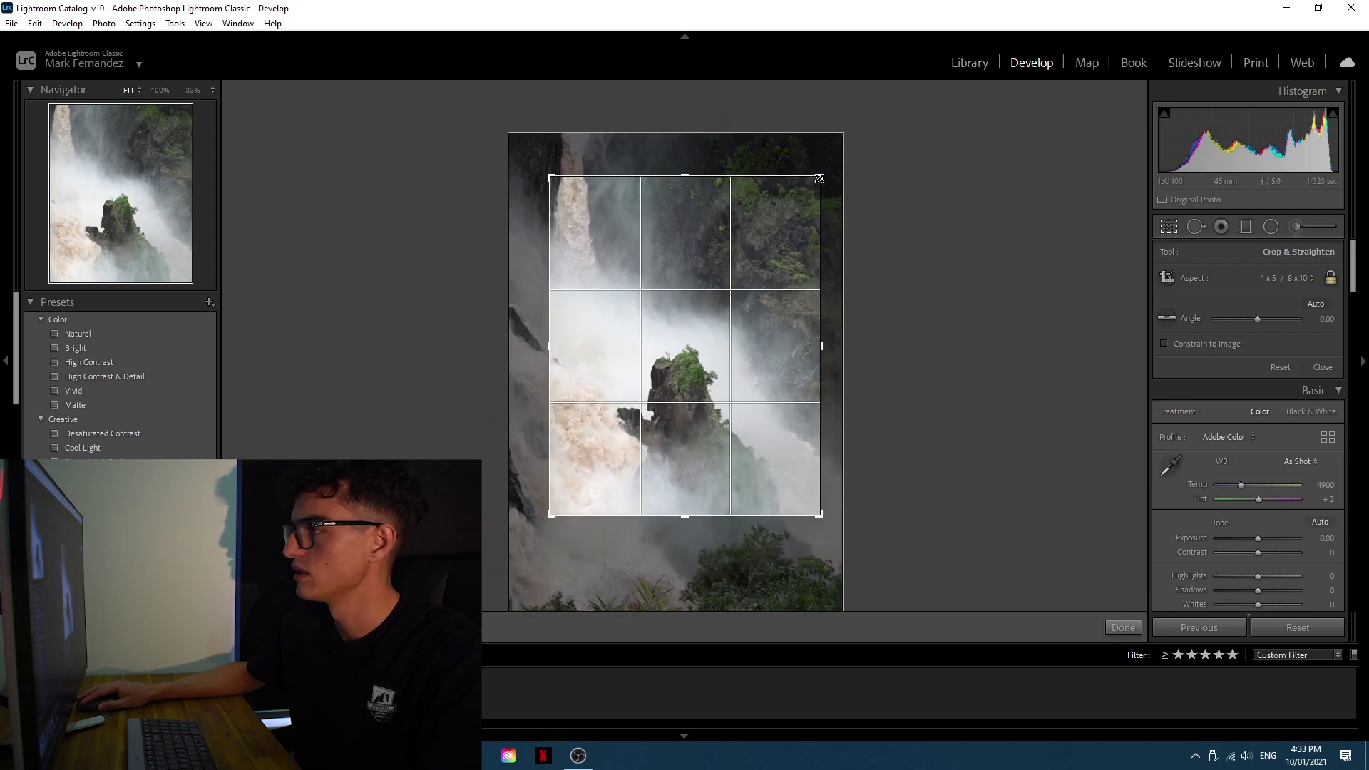
drag(820, 178, 791, 214)
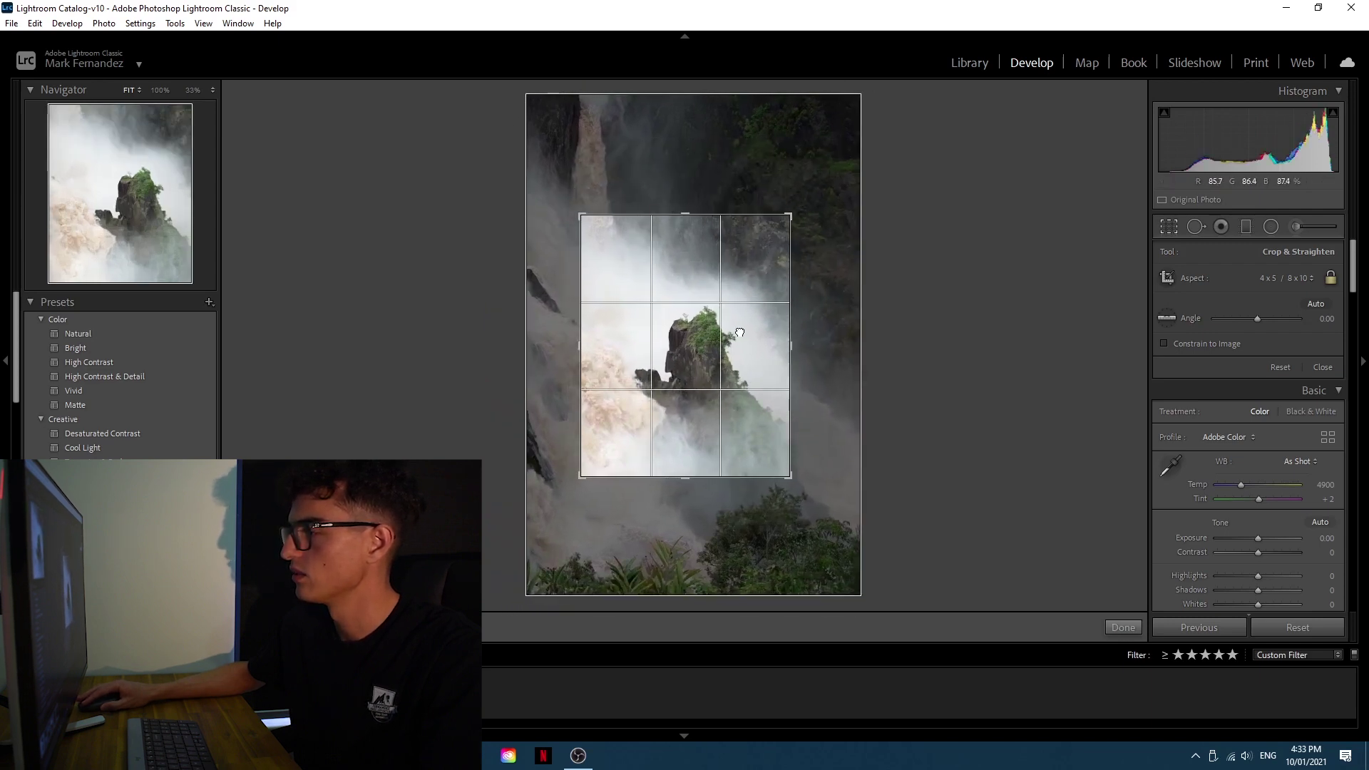
drag(740, 333, 723, 331)
click(1123, 628)
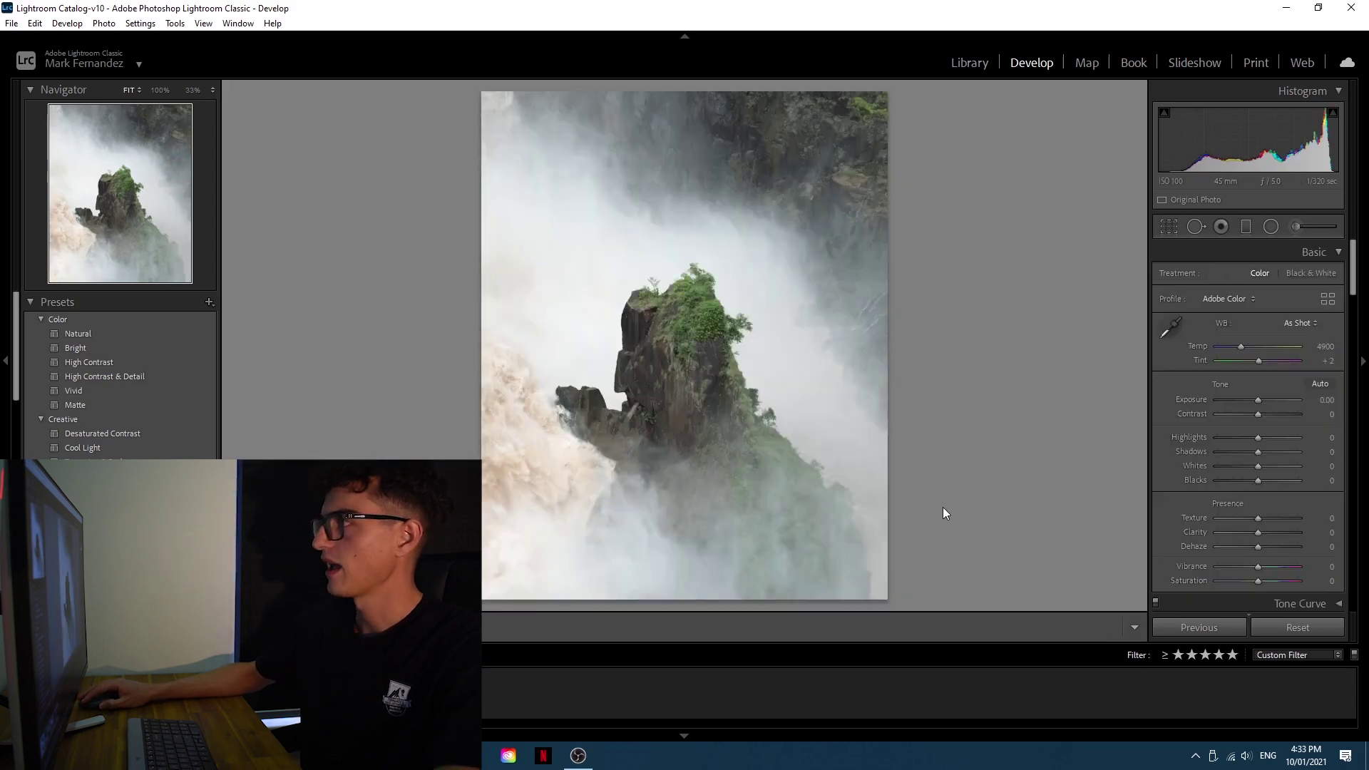
click(1168, 226)
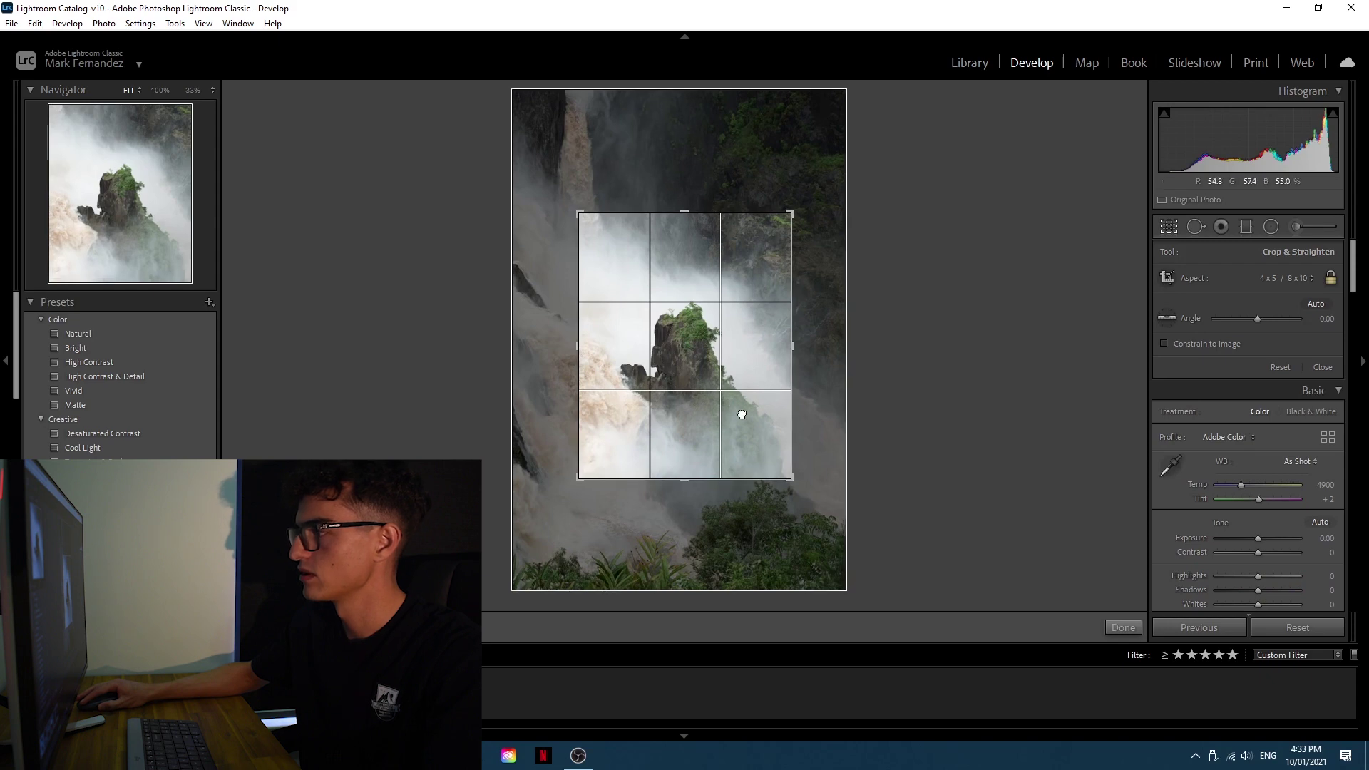
drag(742, 414, 739, 418)
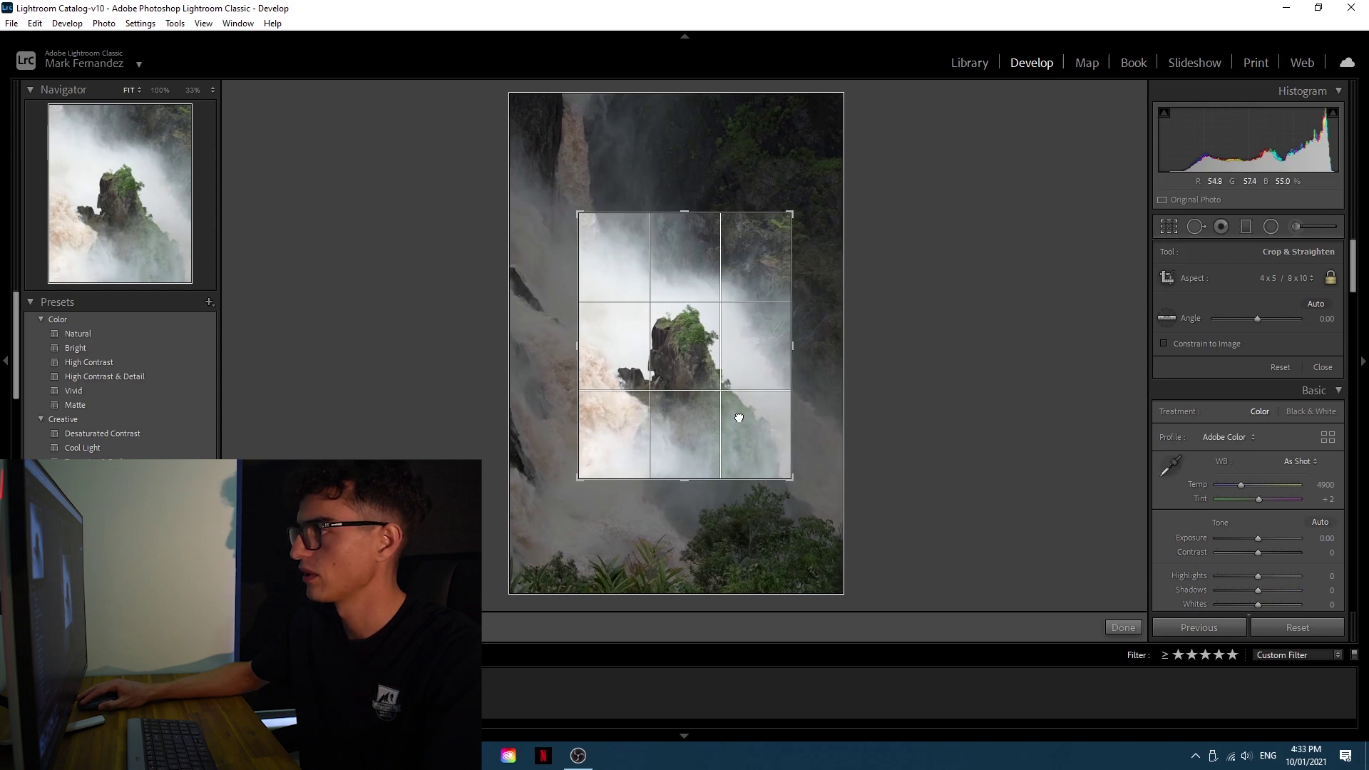
click(1122, 626)
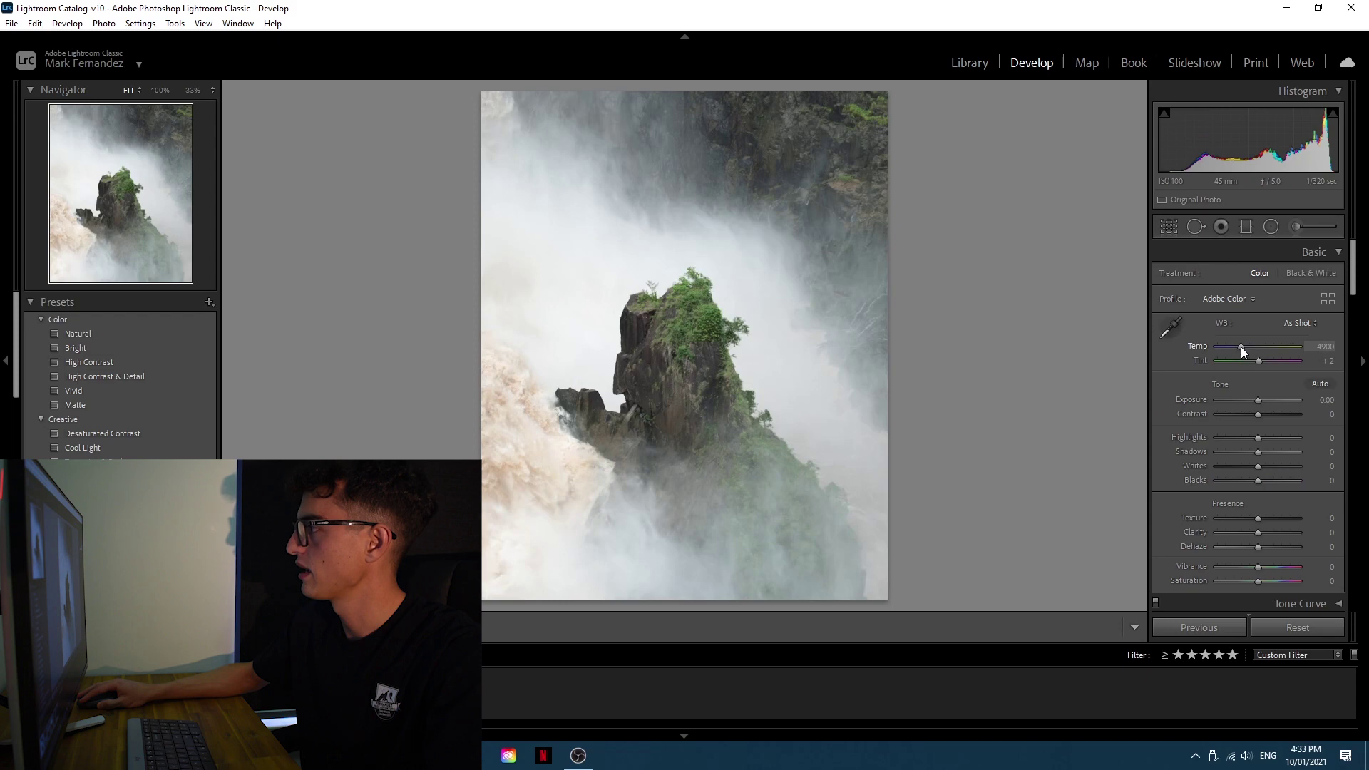
- Set the waterfall photo's Temp to 4193, Exposure to +0.53, Contrast to +28 and Highlights to +21
drag(1241, 347, 1235, 347)
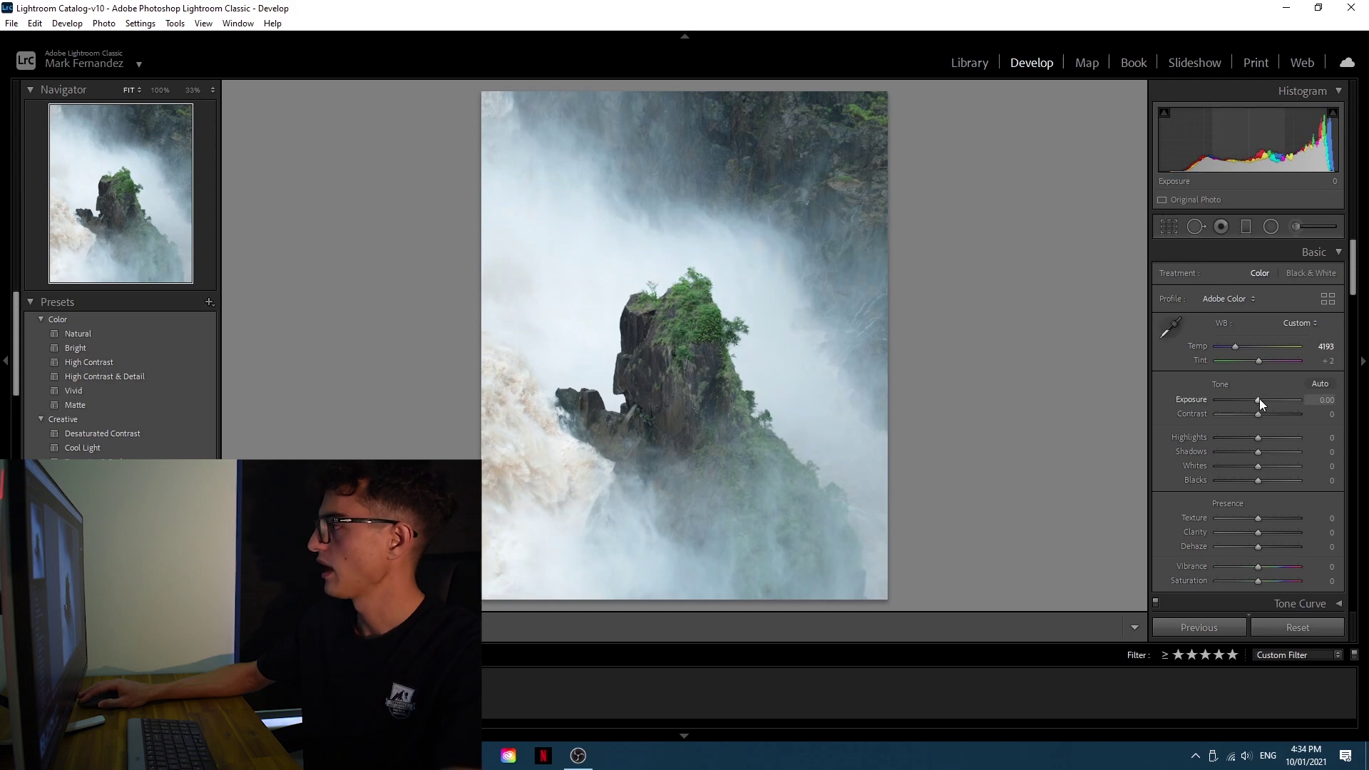
drag(1260, 399, 1269, 413)
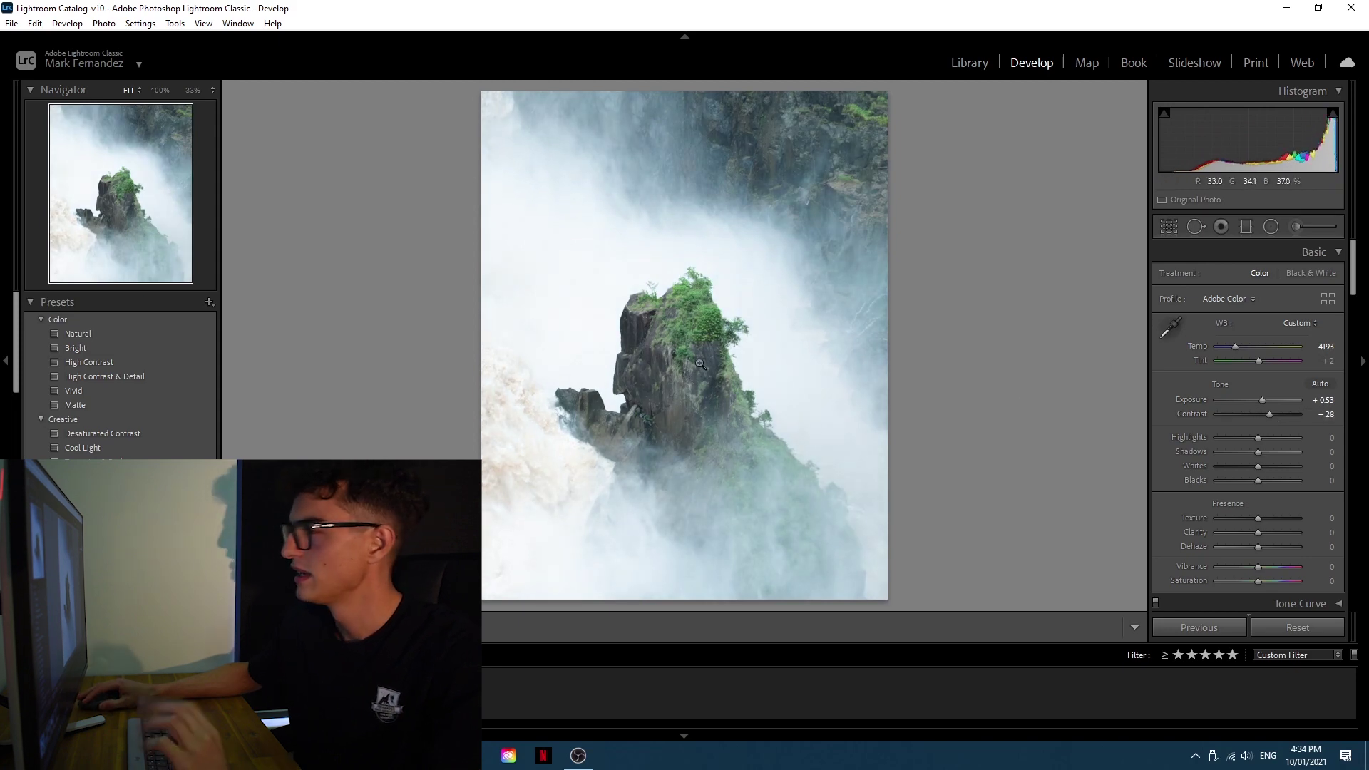
click(1260, 438)
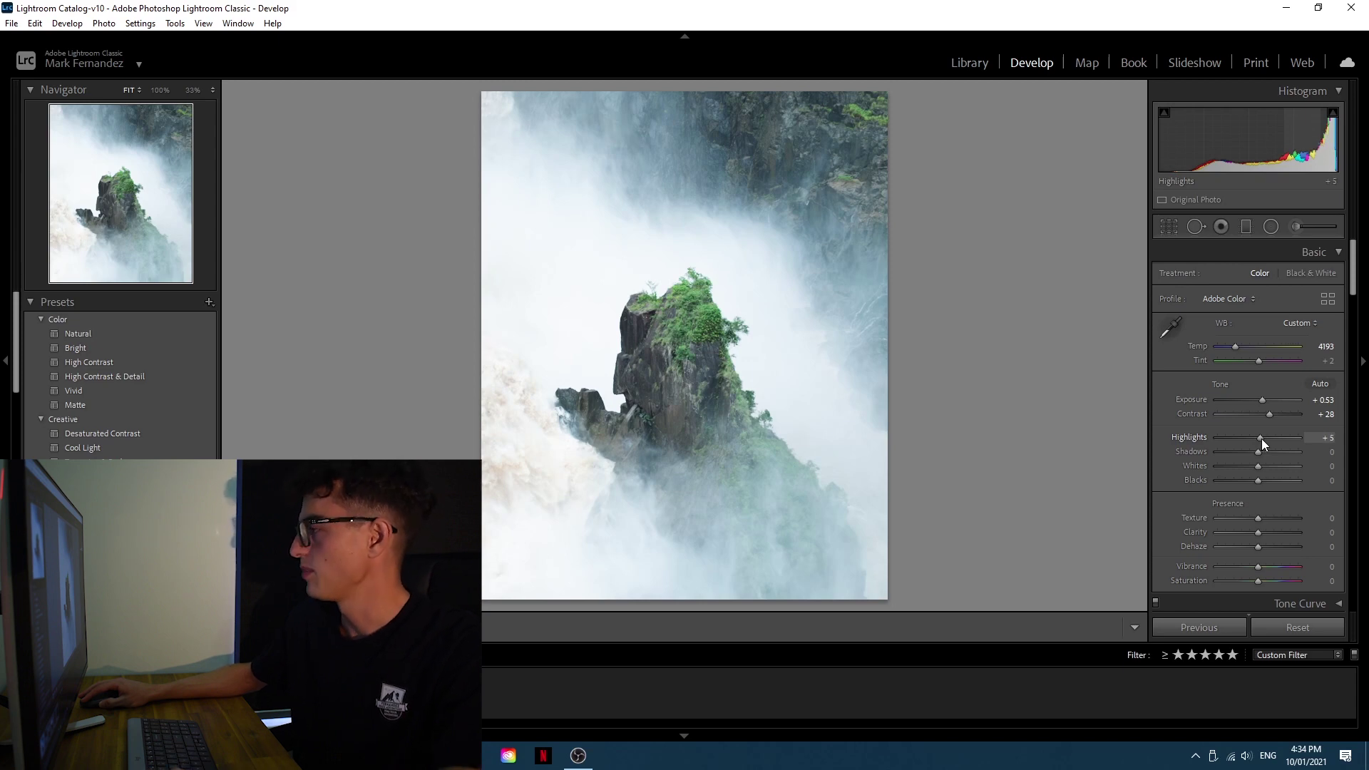
drag(1261, 436, 1095, 465)
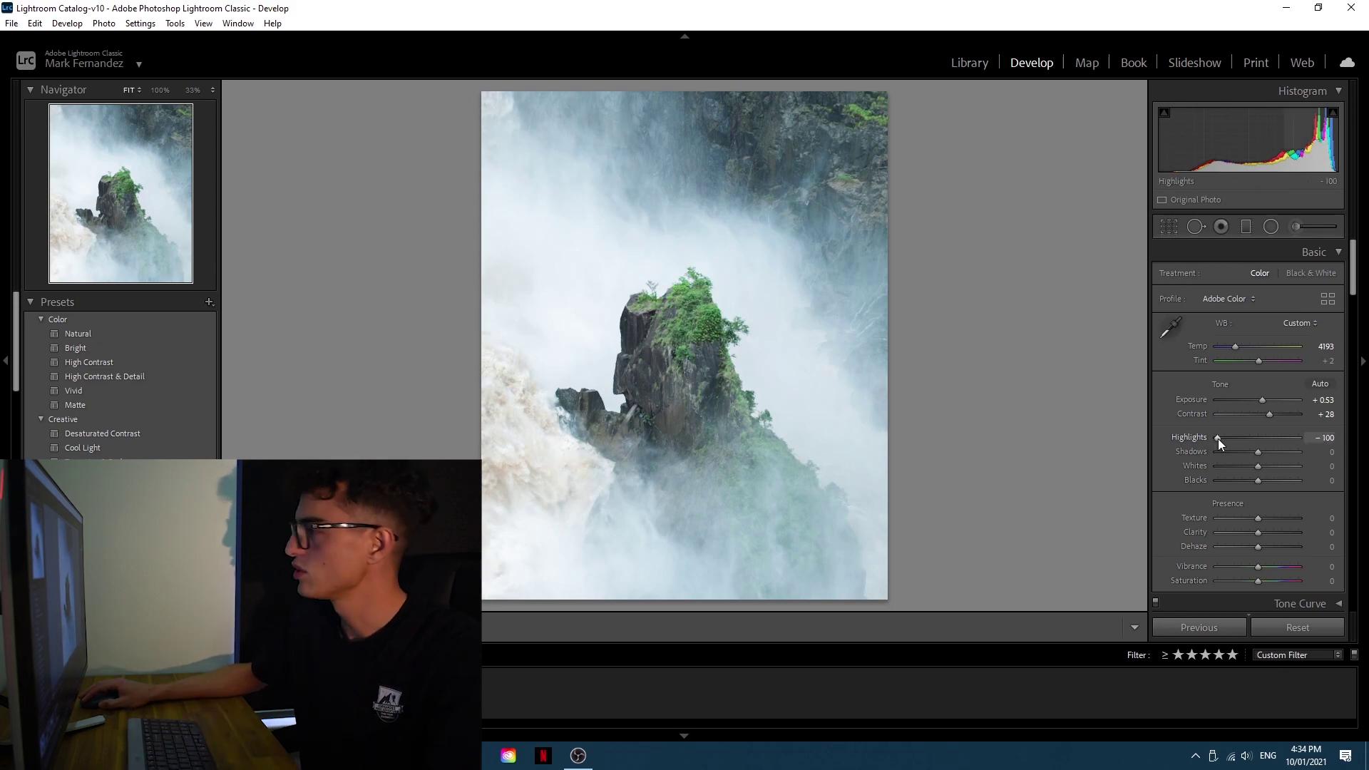
drag(1218, 439, 1298, 438)
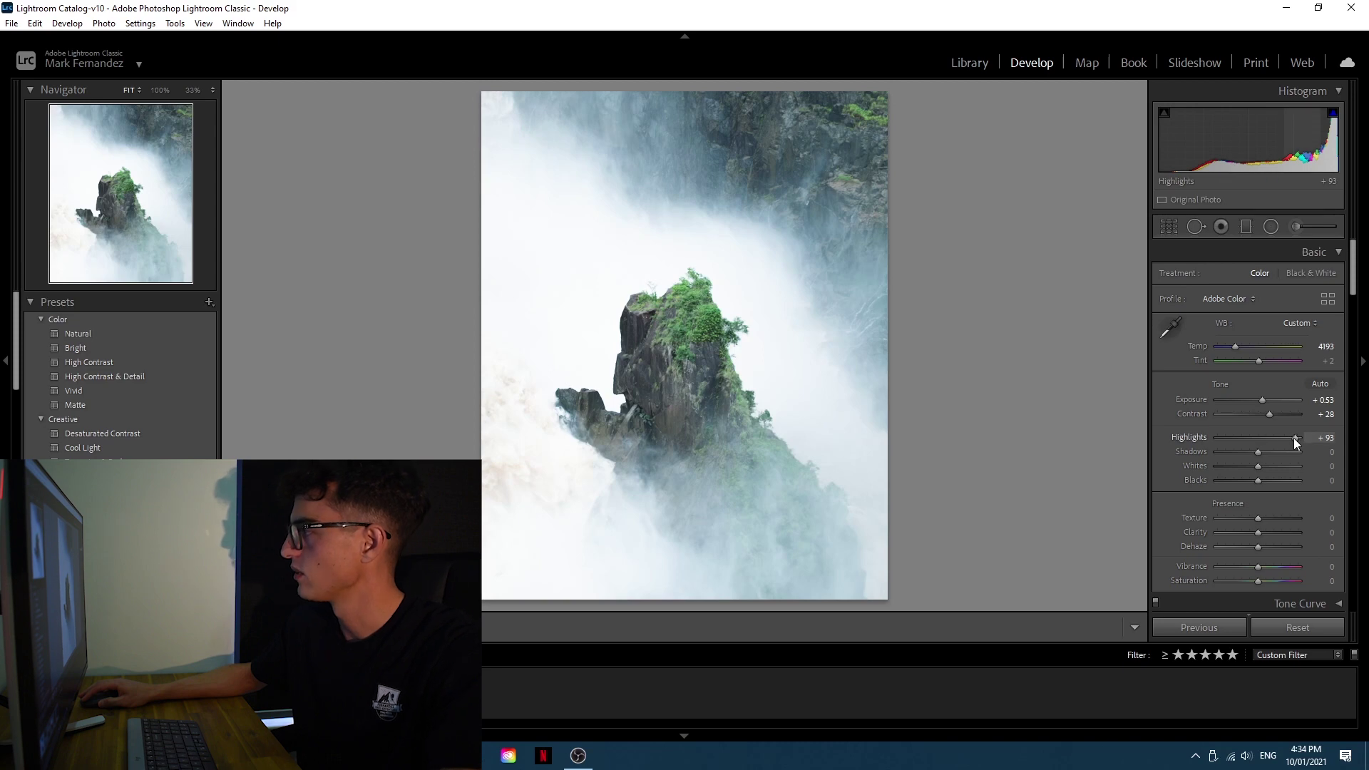
mouse_move(1294, 438)
mouse_down()
mouse_move(1256, 435)
mouse_move(1267, 439)
mouse_up()
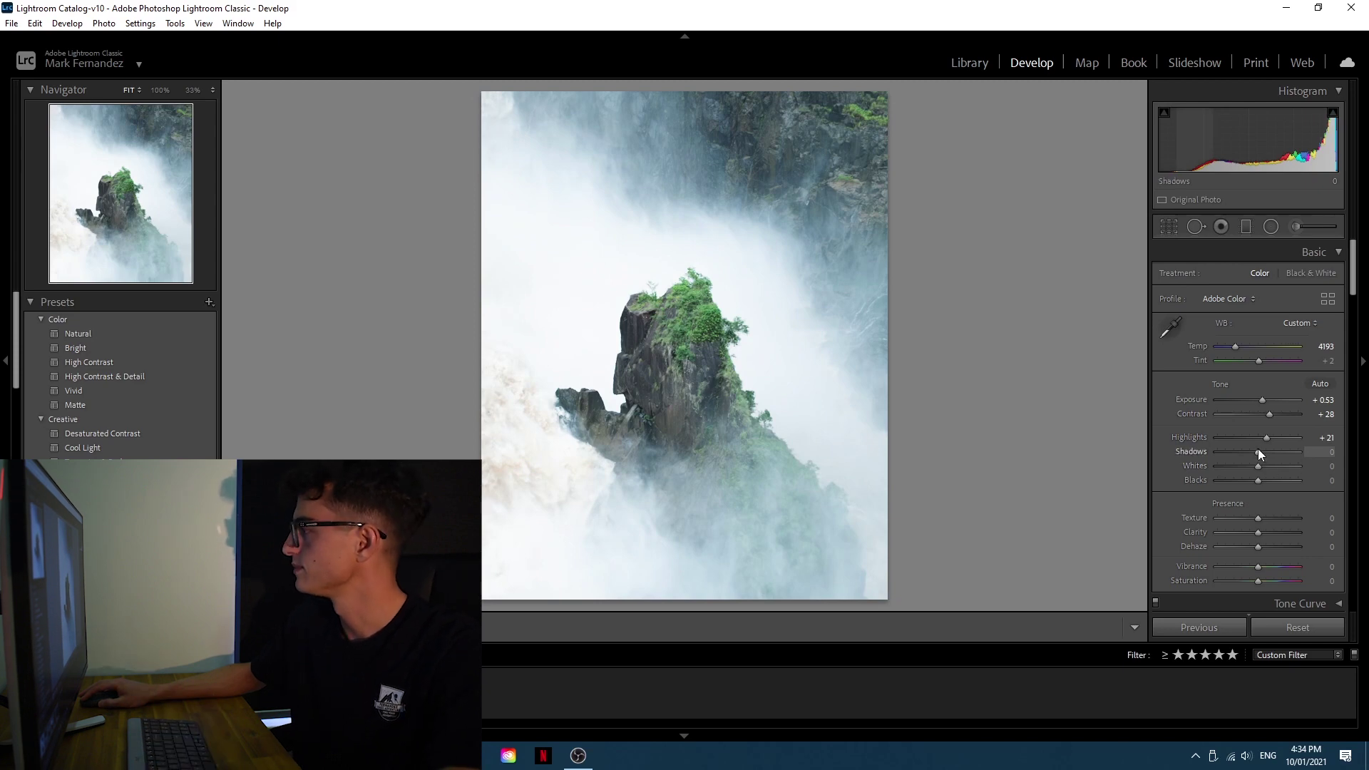
- Set Shadows to +23, Whites to +21, Blacks to -32, Clarity to +9 and Vibrance to +11
mouse_move(1259, 454)
mouse_down()
mouse_move(1217, 447)
mouse_move(1268, 445)
mouse_move(1247, 465)
mouse_move(1267, 465)
mouse_up()
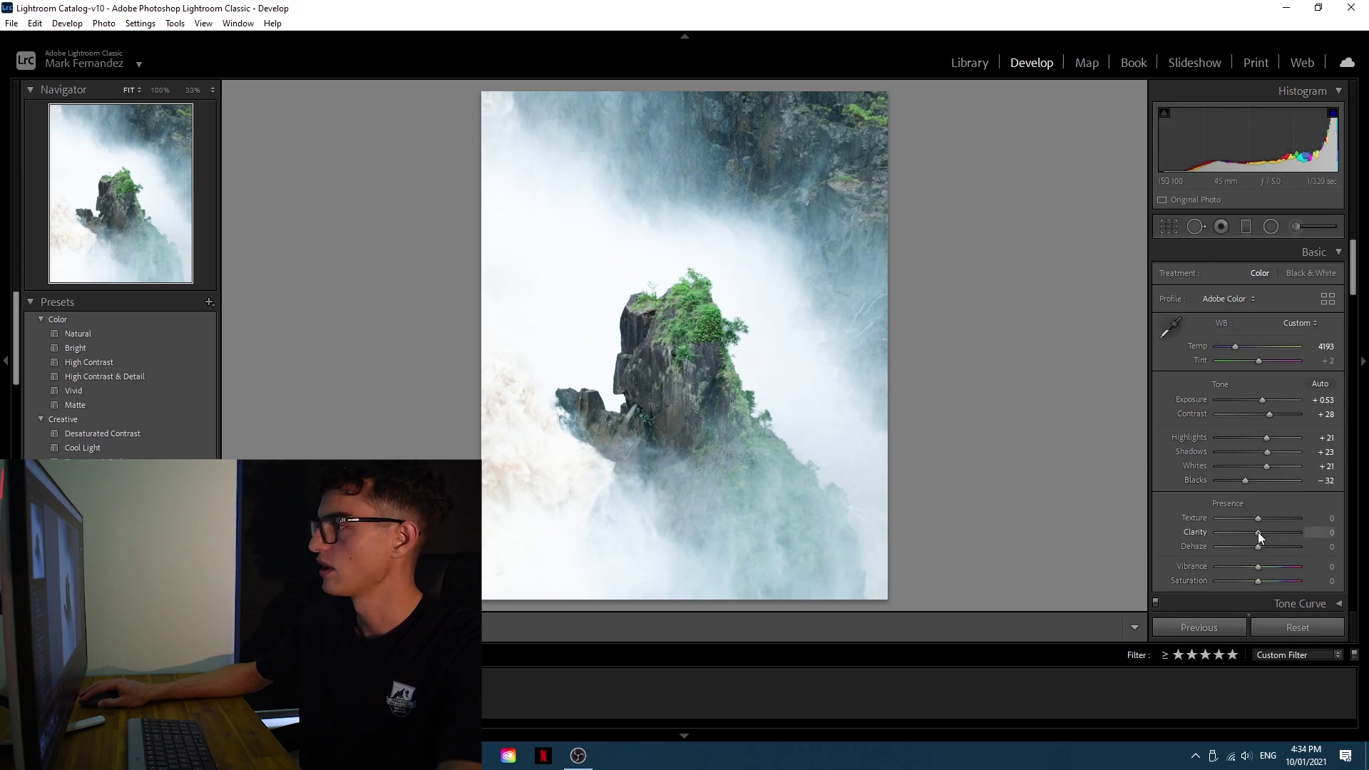
scroll(1261, 532, up, 2)
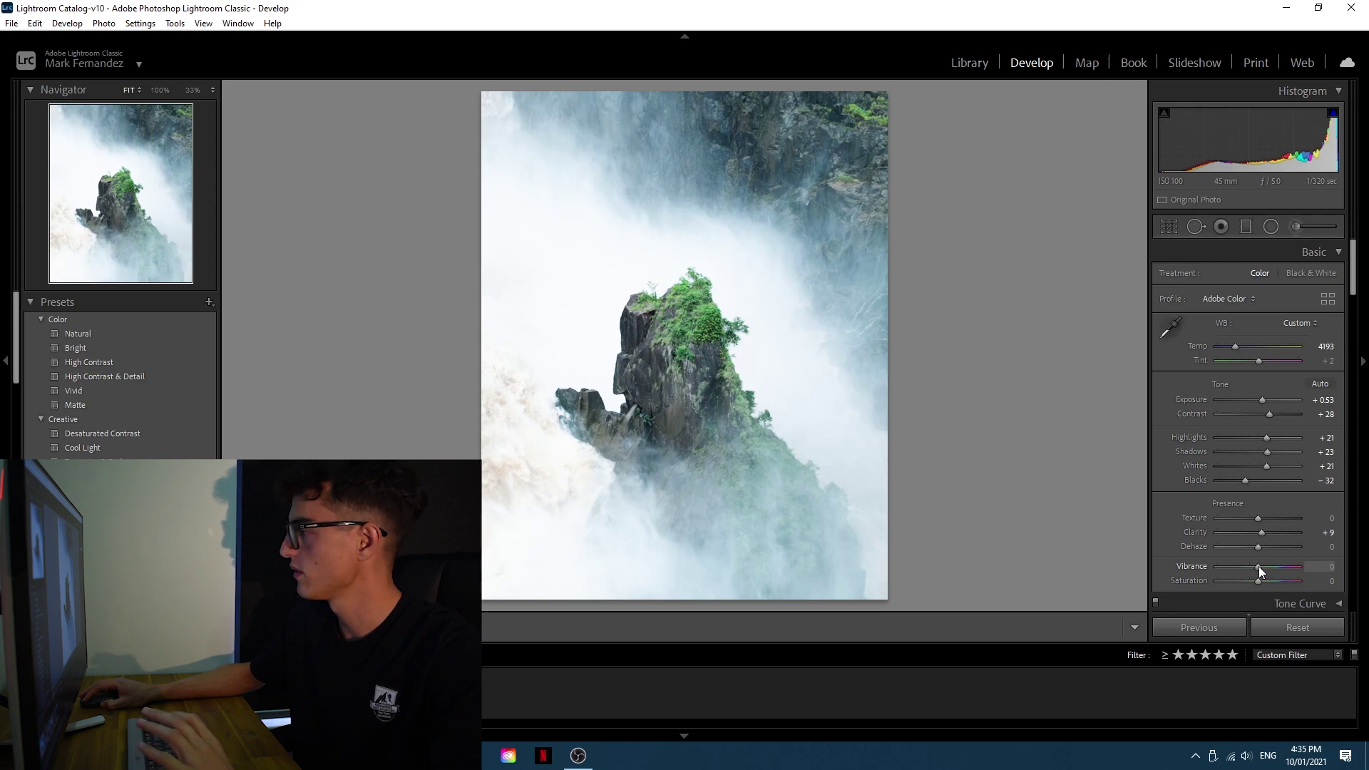
drag(1263, 567, 1263, 568)
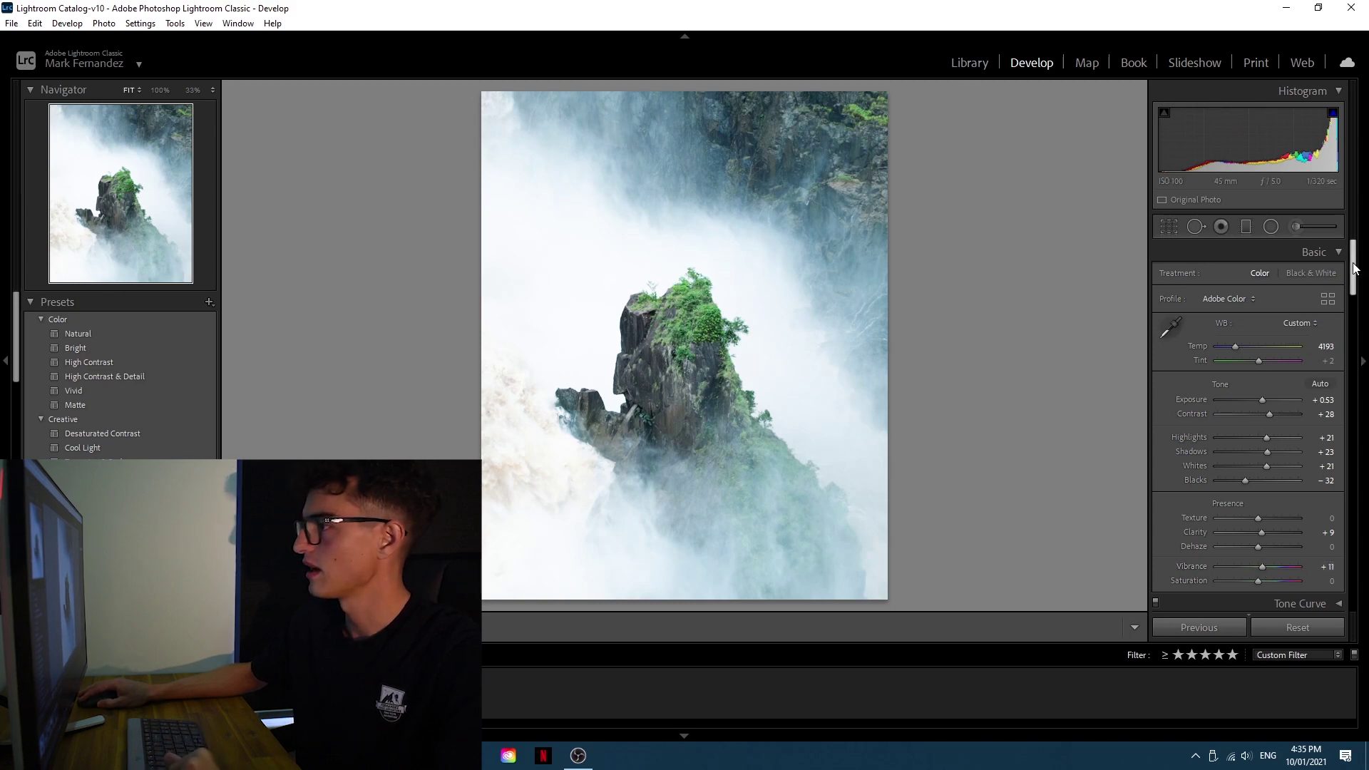
- Recheck the waterfall photo's crop framing, keep it as it is, and set Dehaze to -2
drag(1354, 268, 1330, 238)
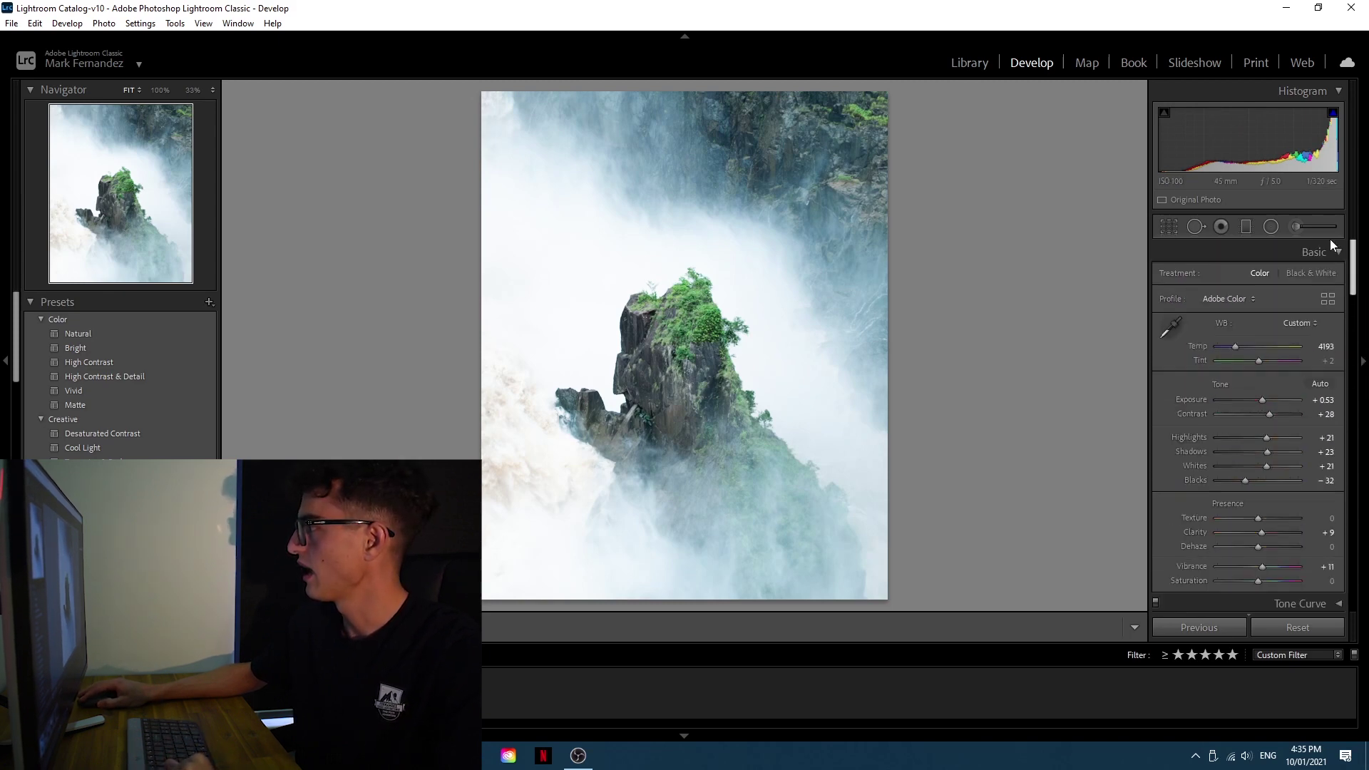
click(1171, 225)
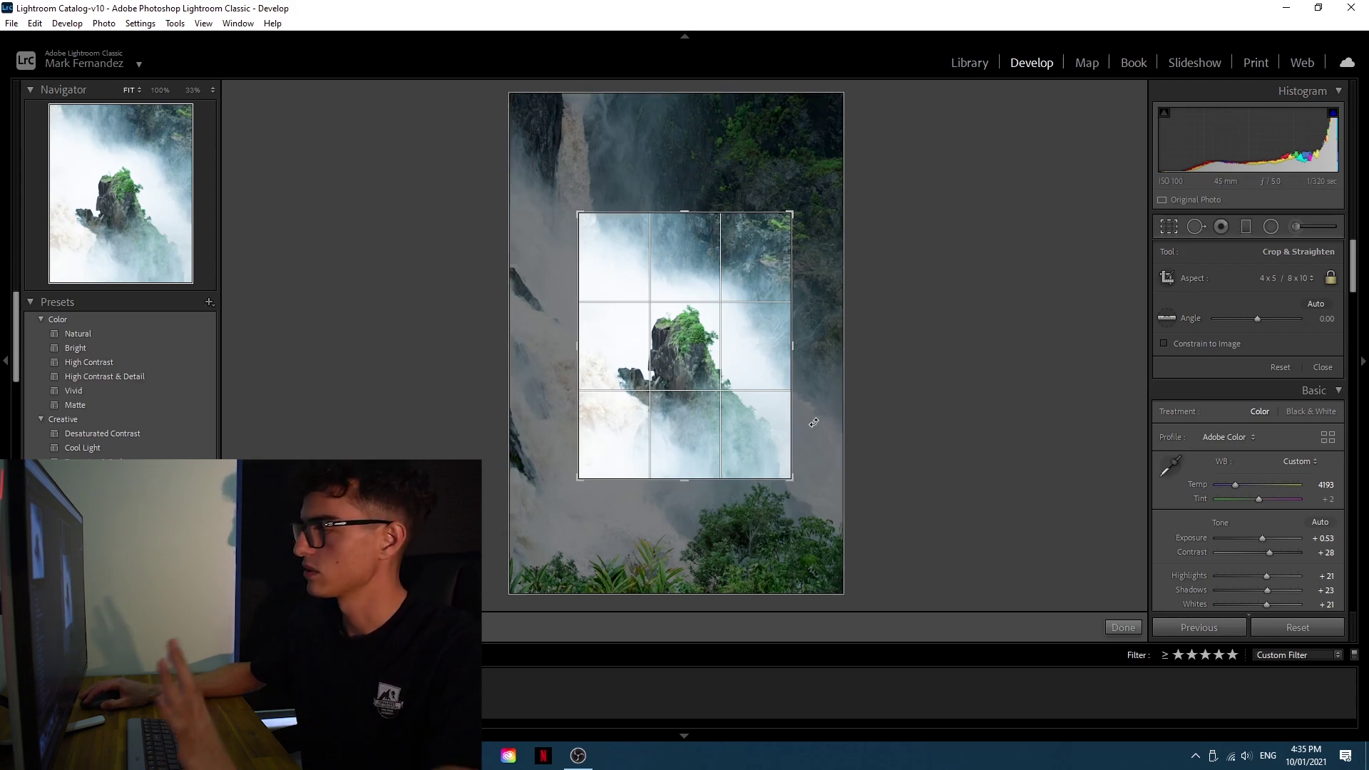
click(1134, 630)
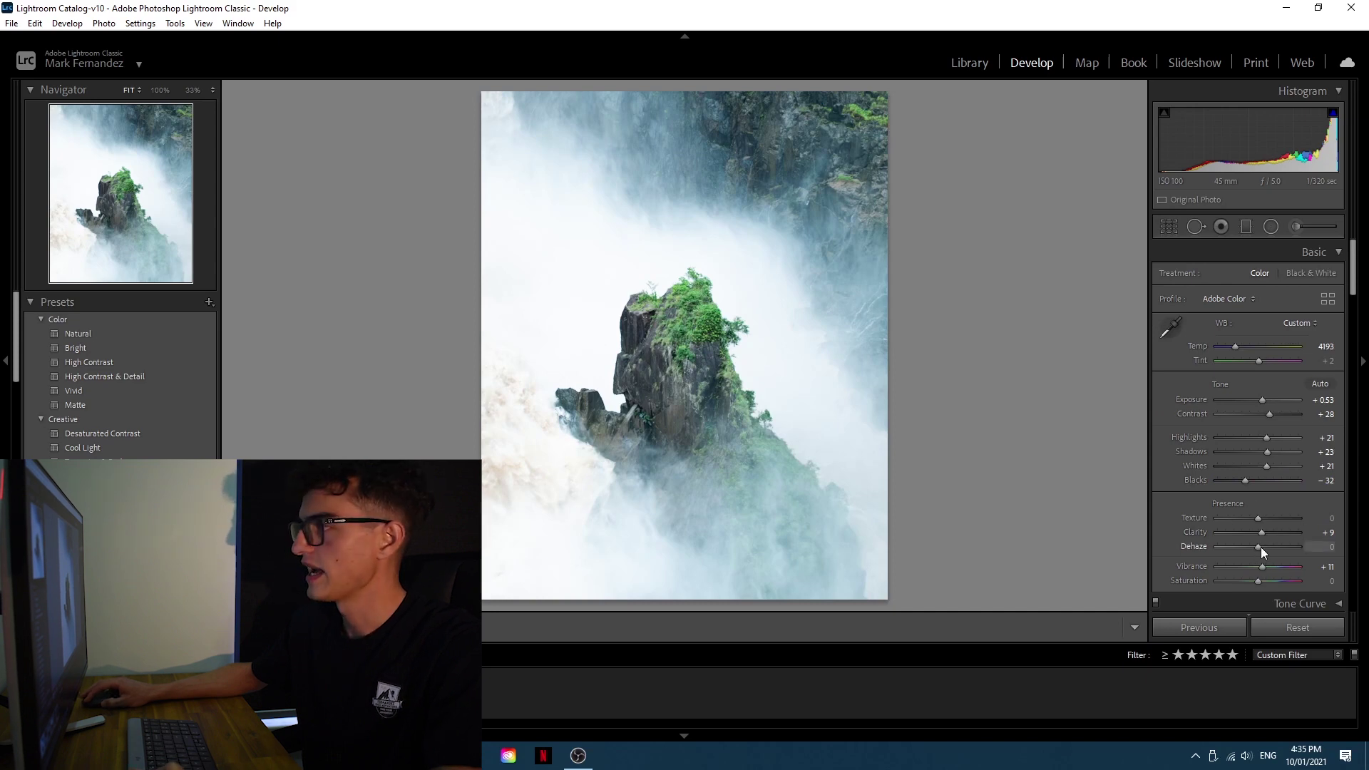
mouse_move(1261, 546)
mouse_down()
mouse_move(1306, 544)
mouse_move(1260, 546)
mouse_up()
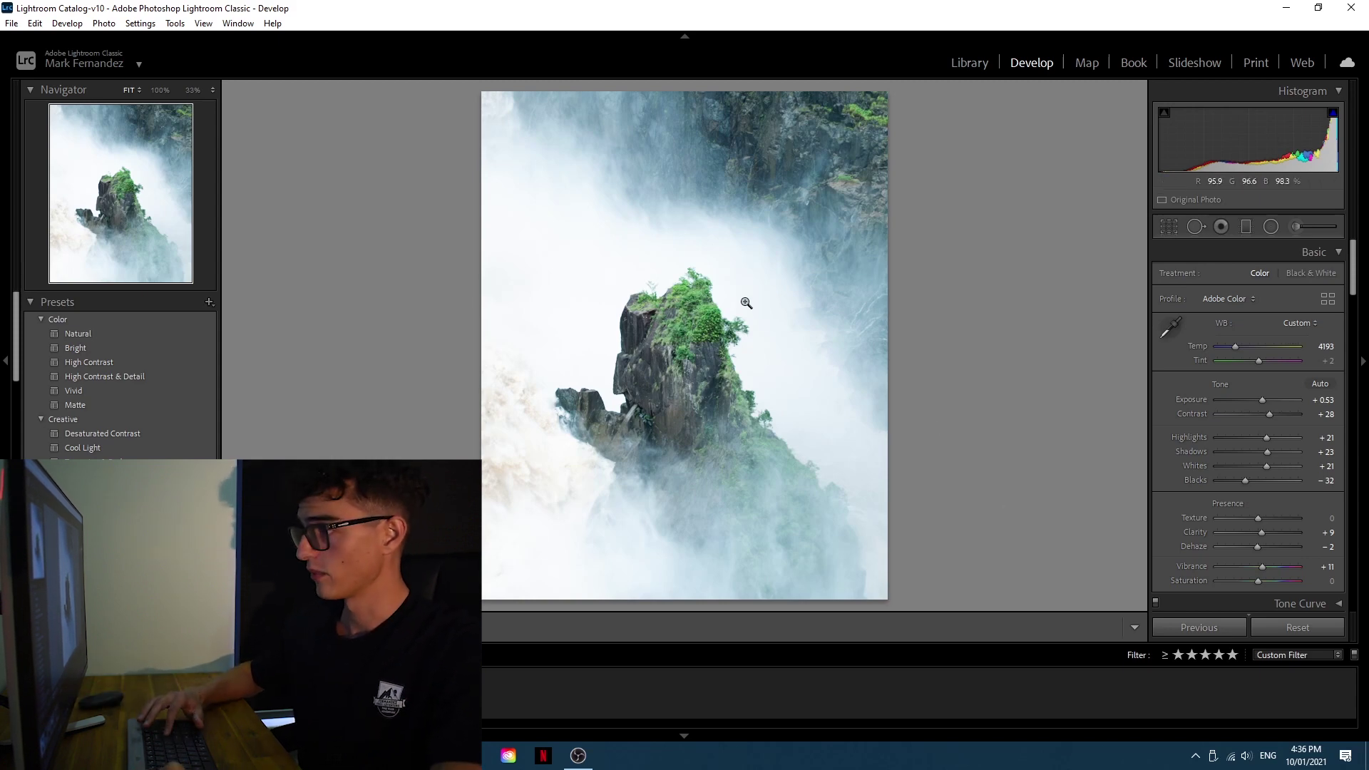
- Compare the edited waterfall photo with its unedited version by switching the before view on and off
key(backslash)
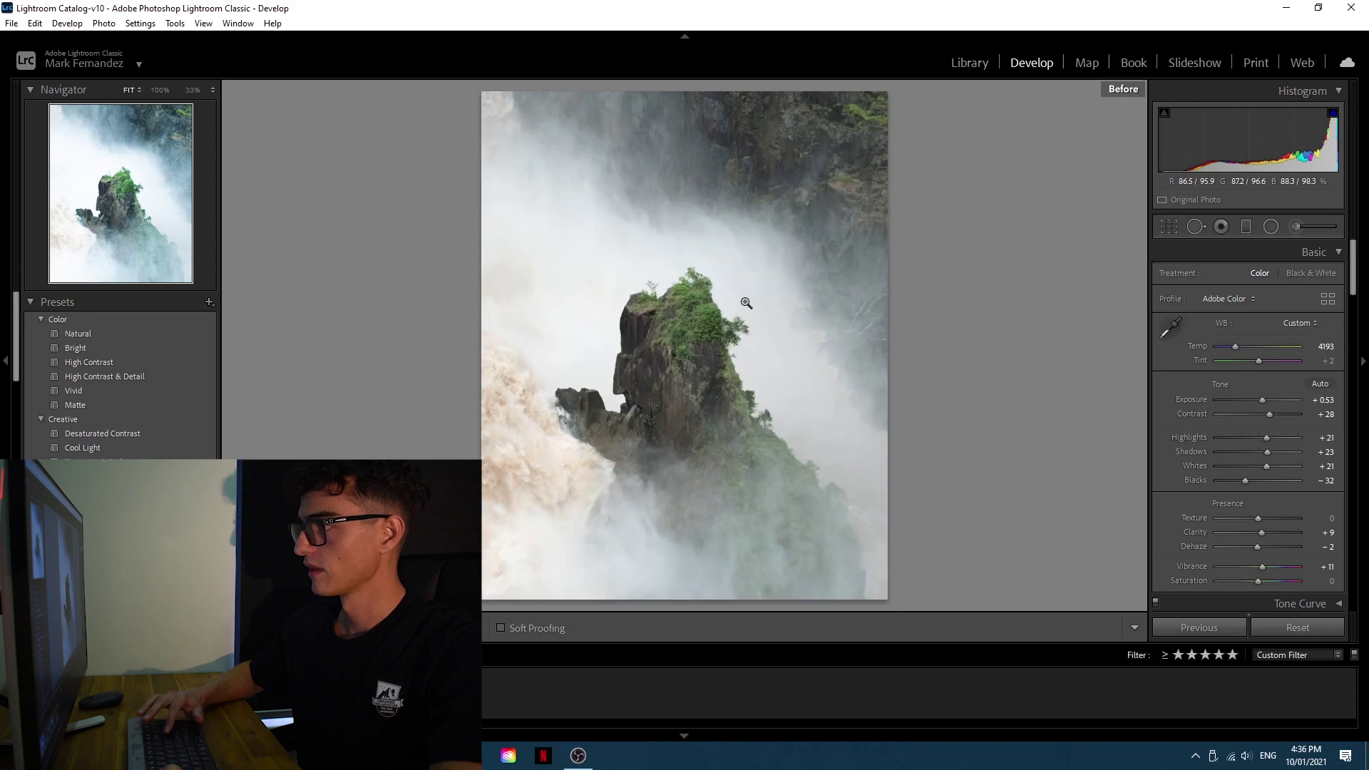
key(backslash)
key(backslash)
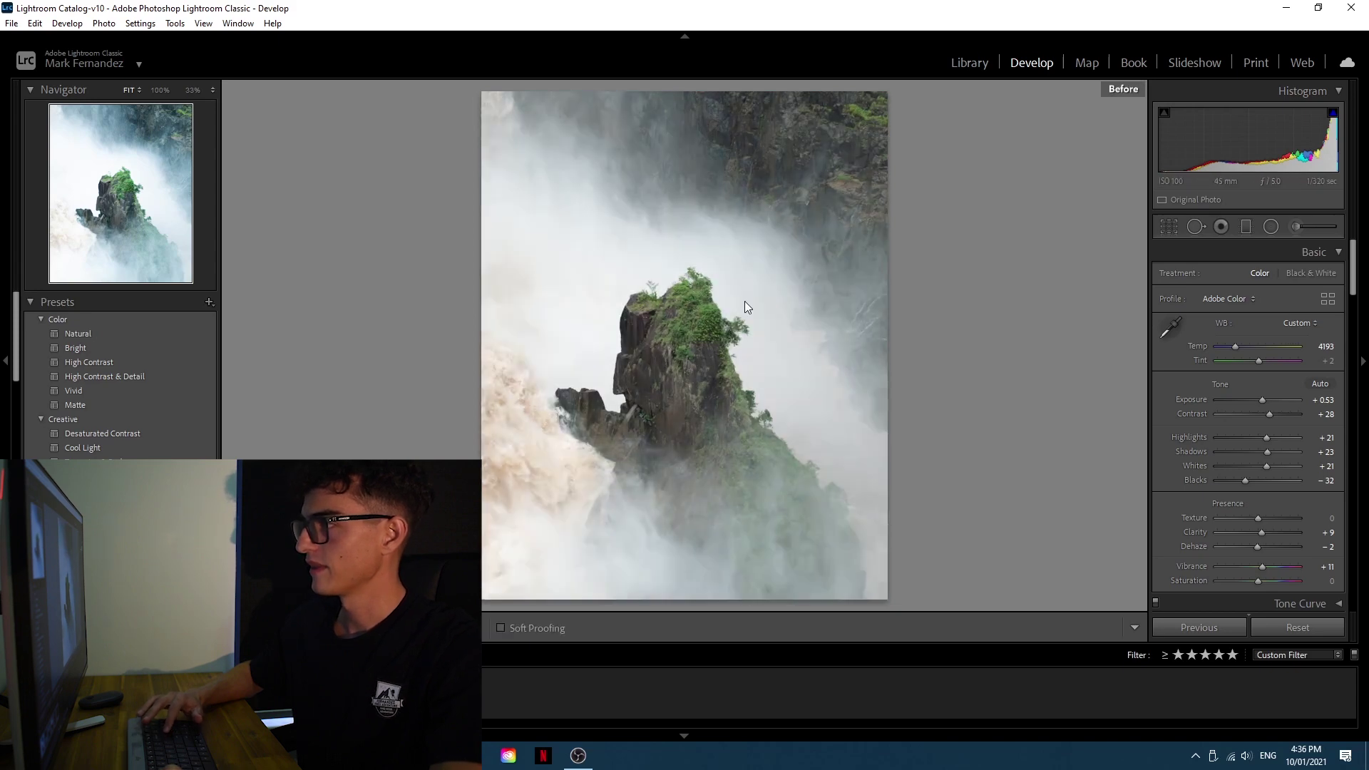
key(backslash)
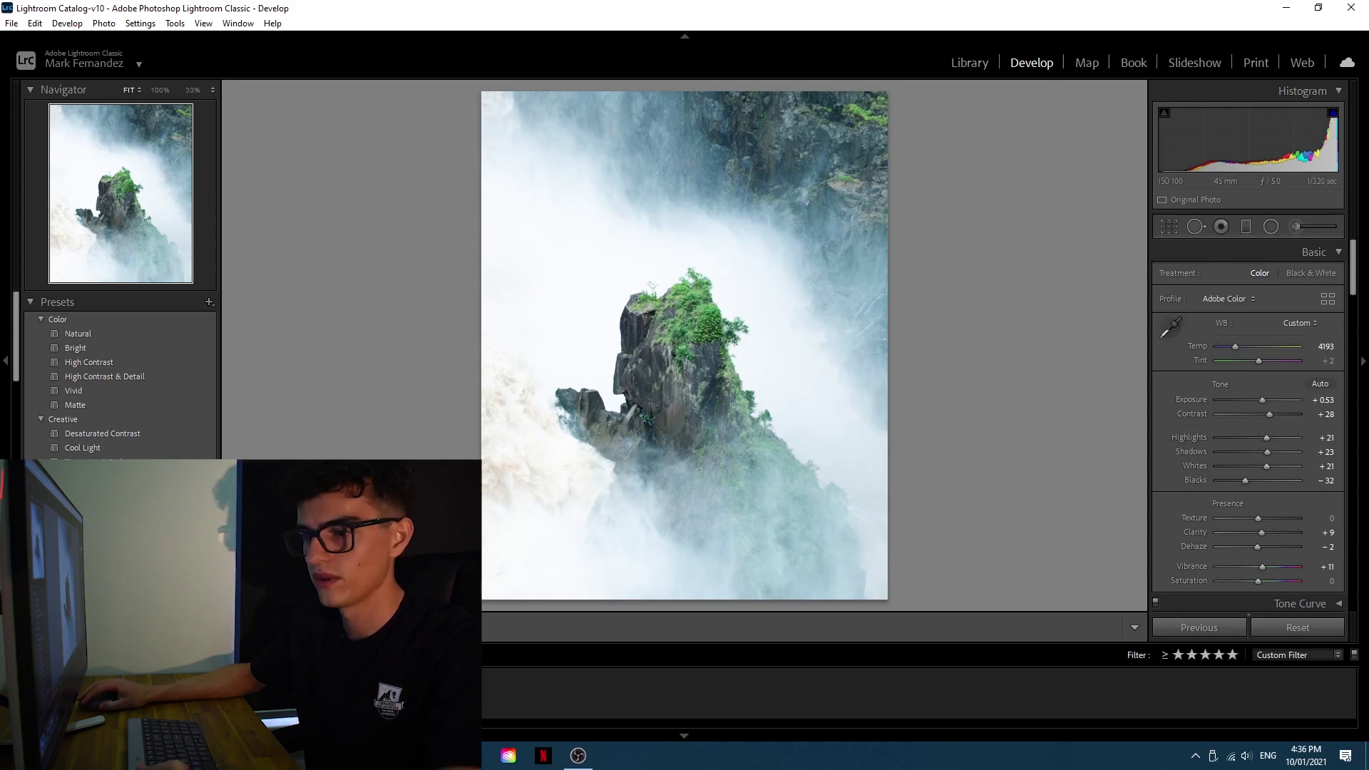
- Open the next photo, the rail leading into the forest, and set its crop aspect to 4 x 5 / 8 x 10
key(Right)
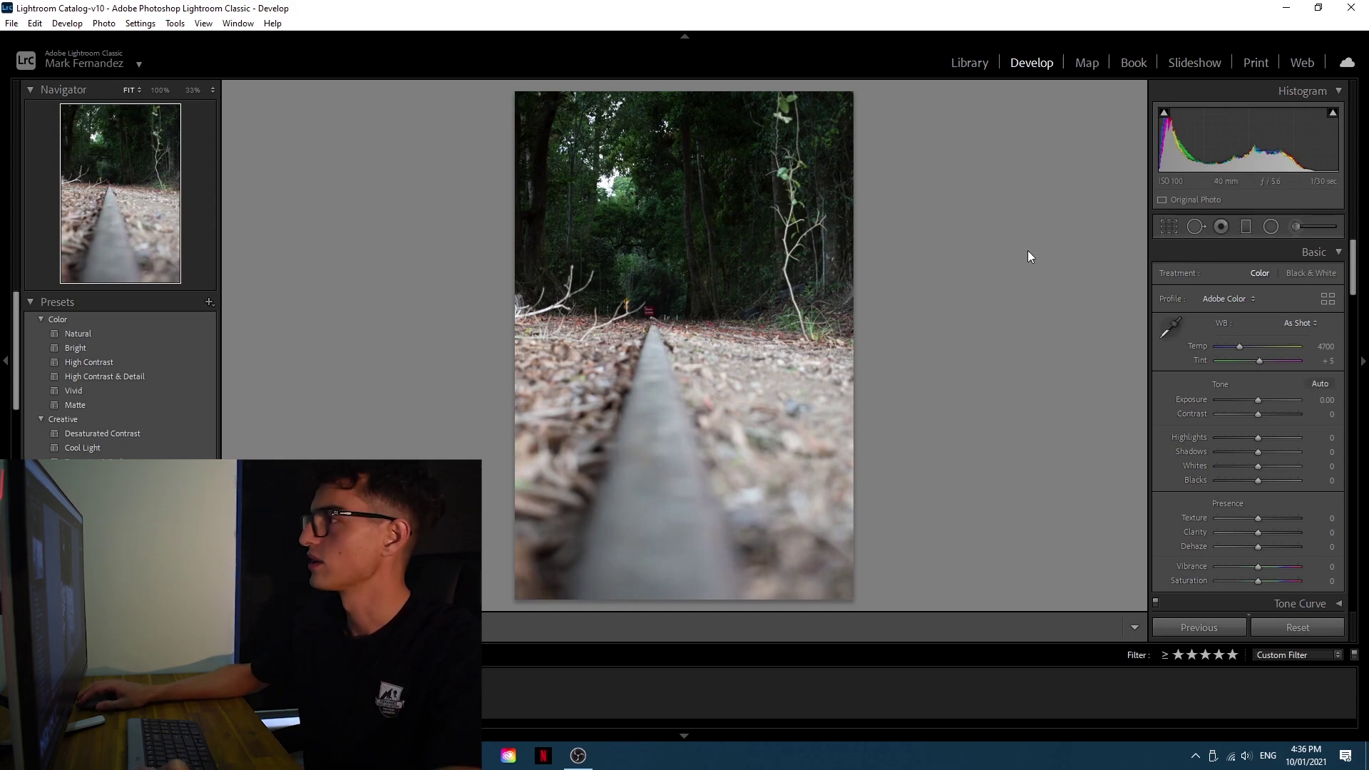
click(1172, 225)
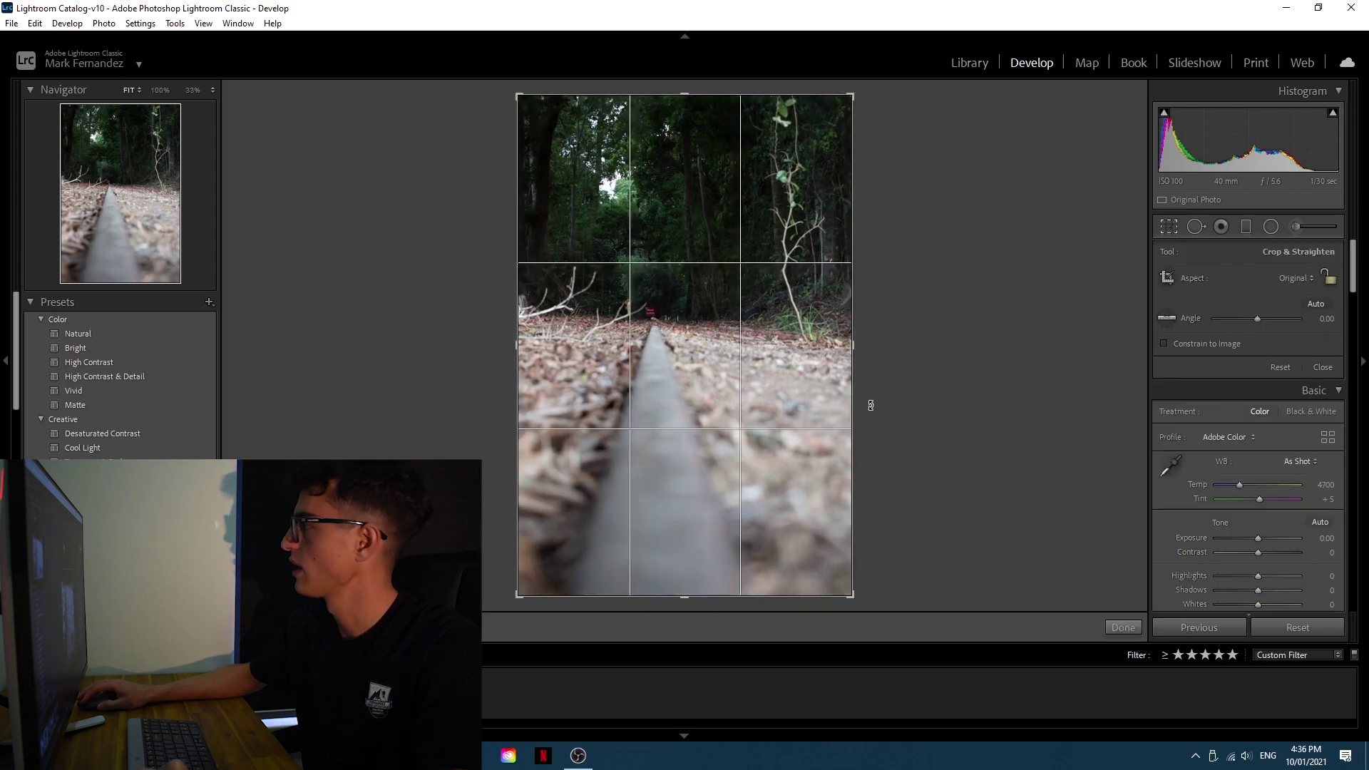
click(1298, 278)
click(1225, 365)
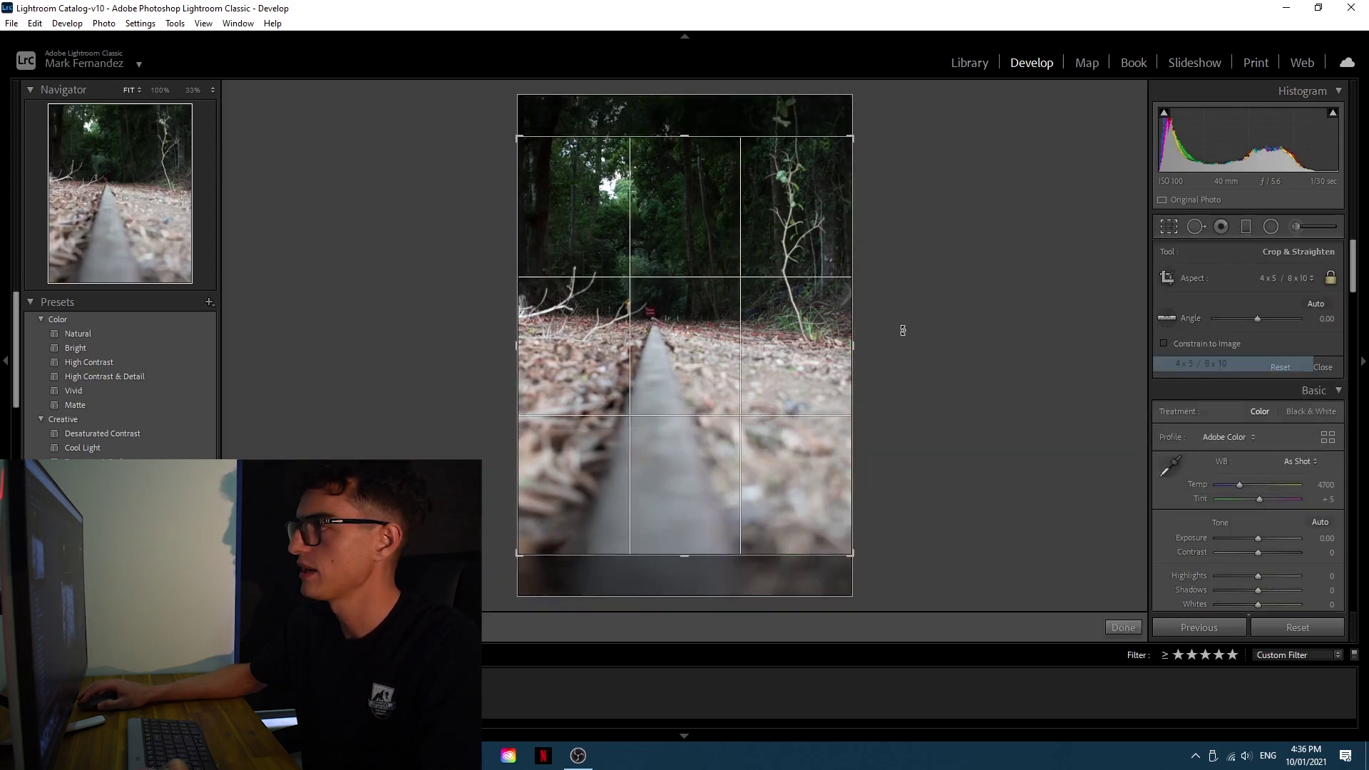
- Tighten the crop on the rail and red sign, removing the blurred foreground and the photo's right edge, and apply it
drag(785, 217, 785, 254)
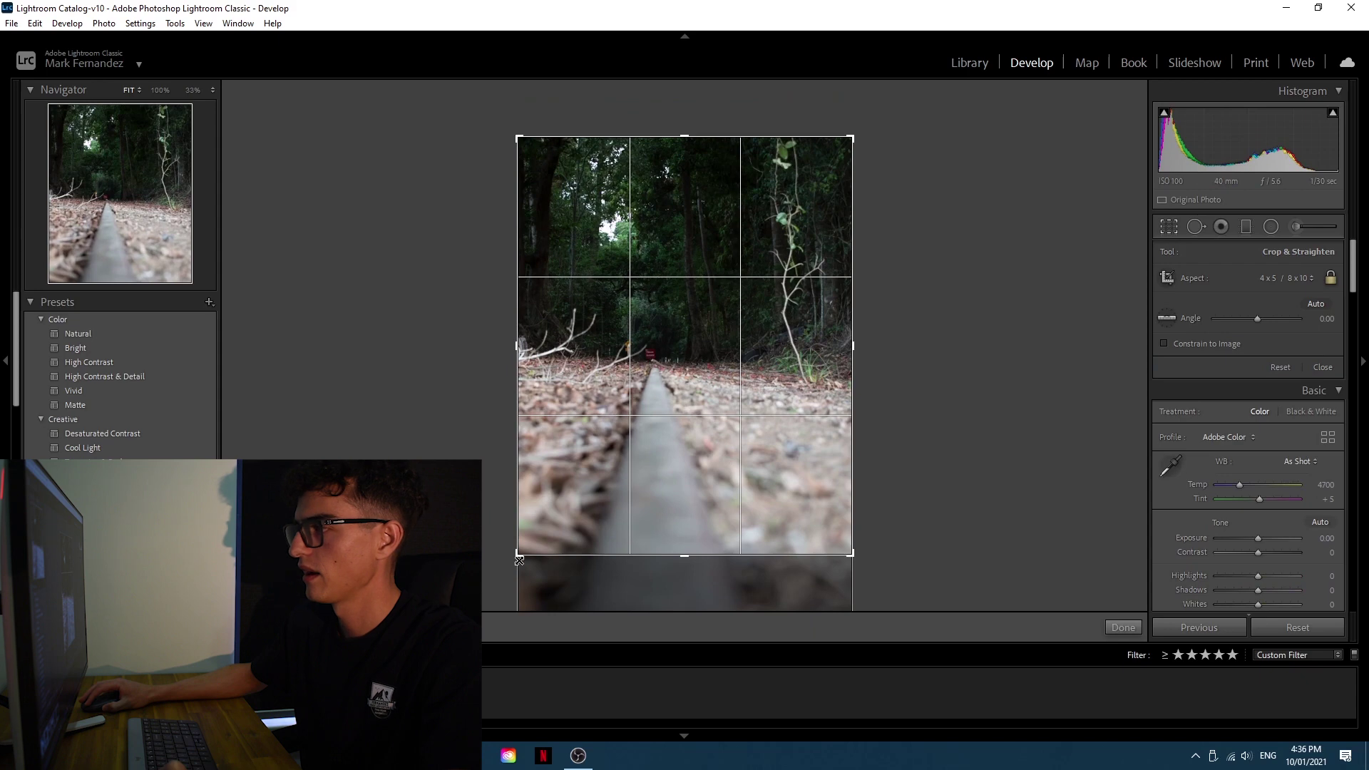
drag(519, 551, 552, 526)
mouse_move(779, 506)
mouse_down()
mouse_move(828, 476)
mouse_move(782, 449)
mouse_move(799, 488)
mouse_up()
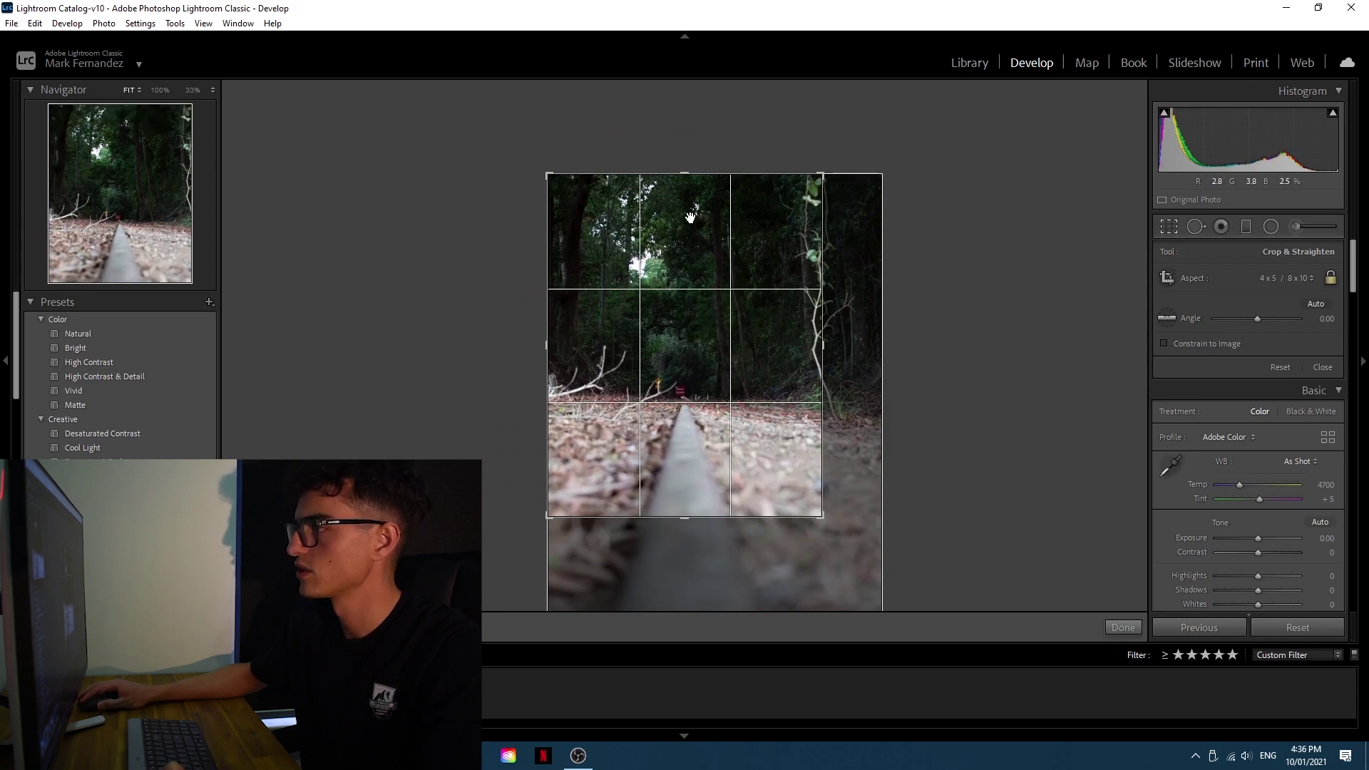
click(1123, 630)
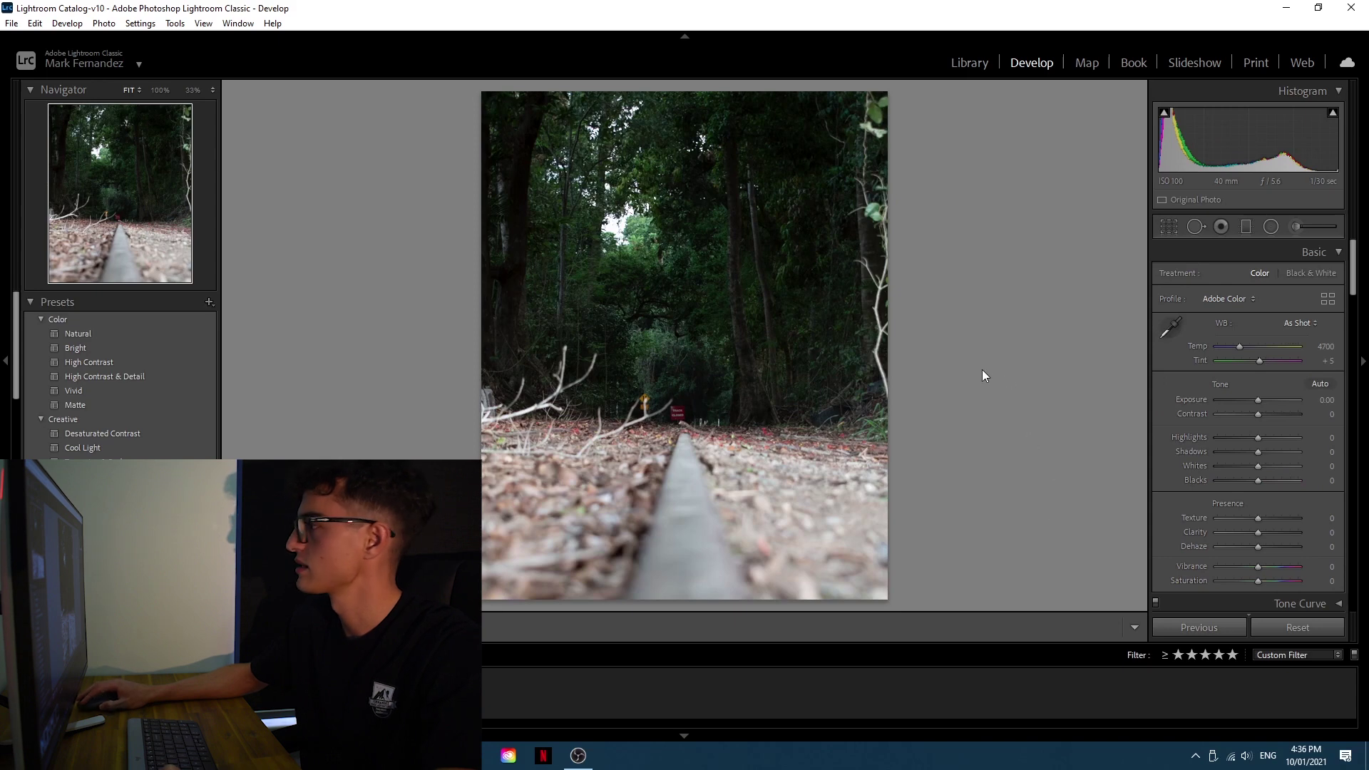
- Set Exposure to +0.97, Contrast to +28, Highlights to +21, Shadows to -14, Whites to -46, Blacks to -14, Clarity to +16 and Vibrance to +25
drag(1259, 399, 1267, 399)
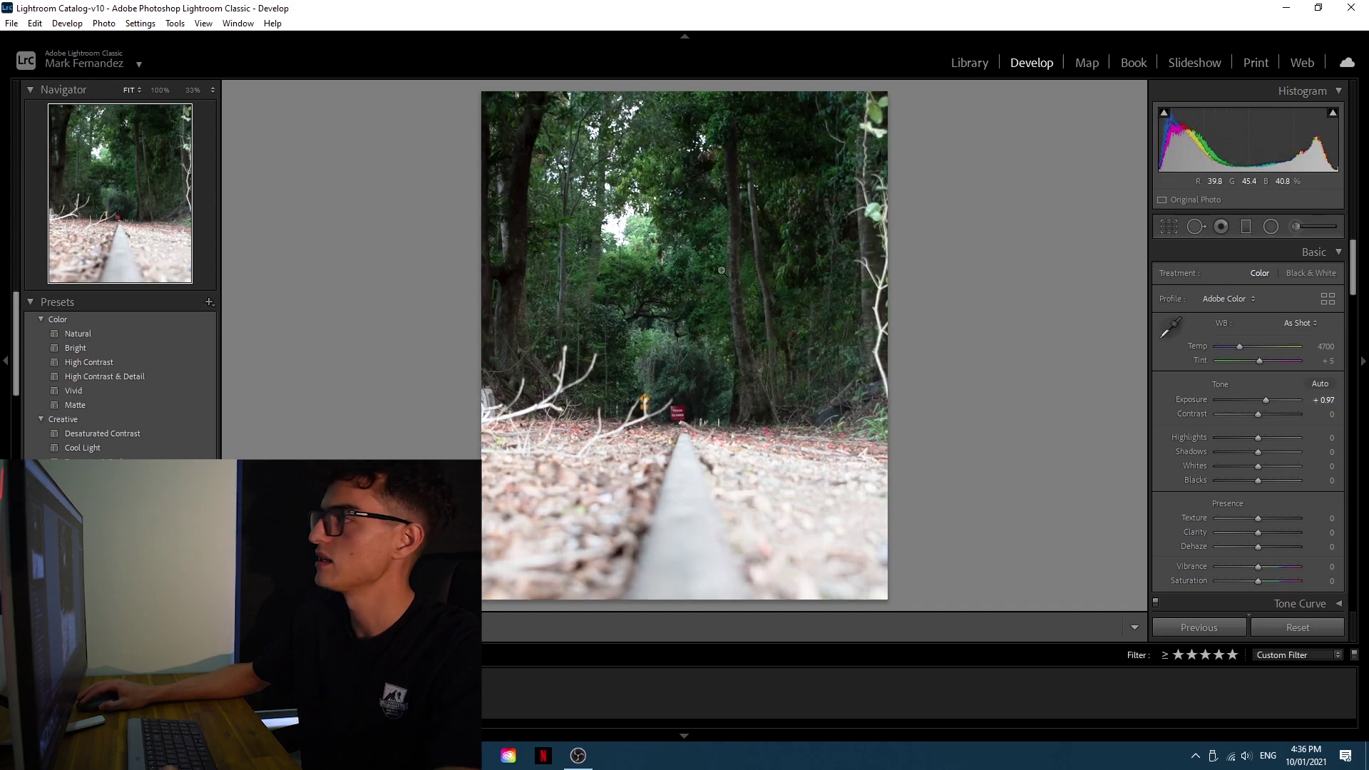
drag(1259, 414, 1238, 464)
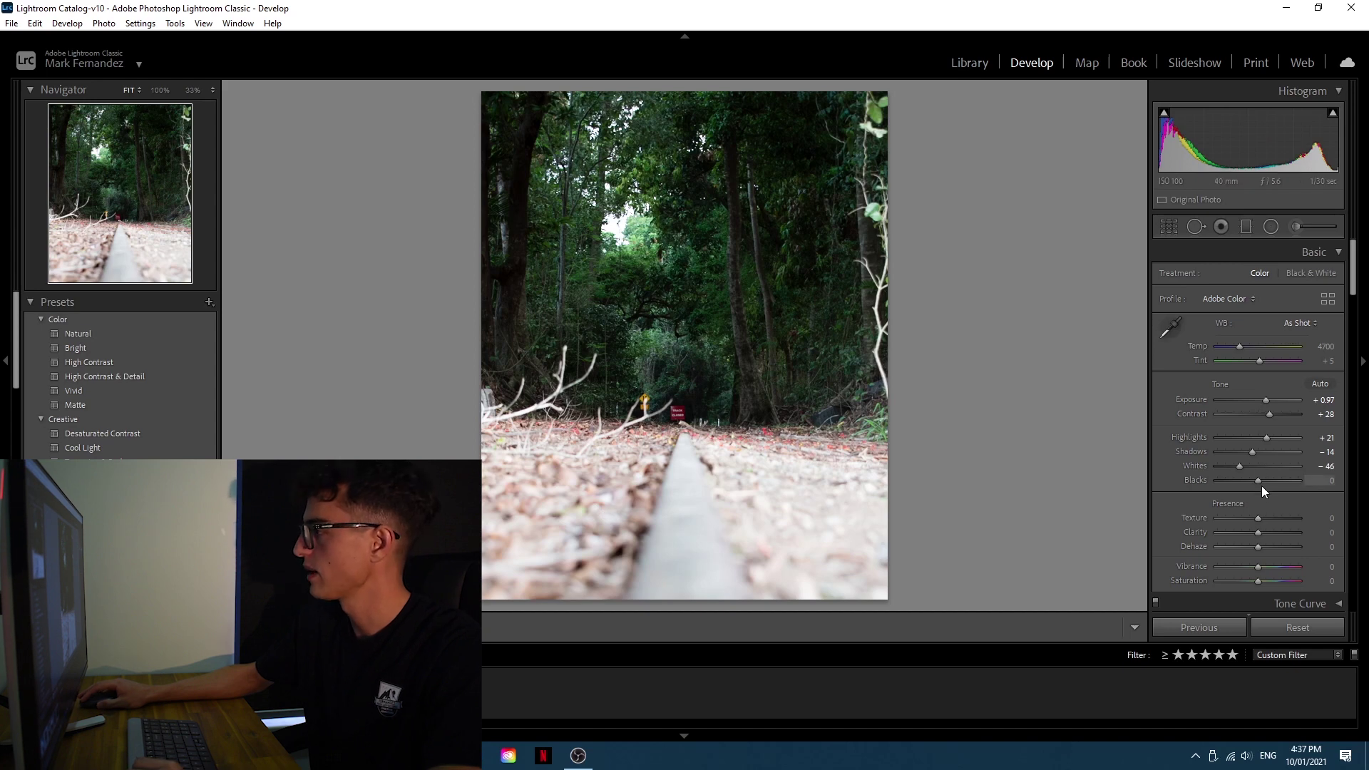
drag(1261, 481, 1256, 479)
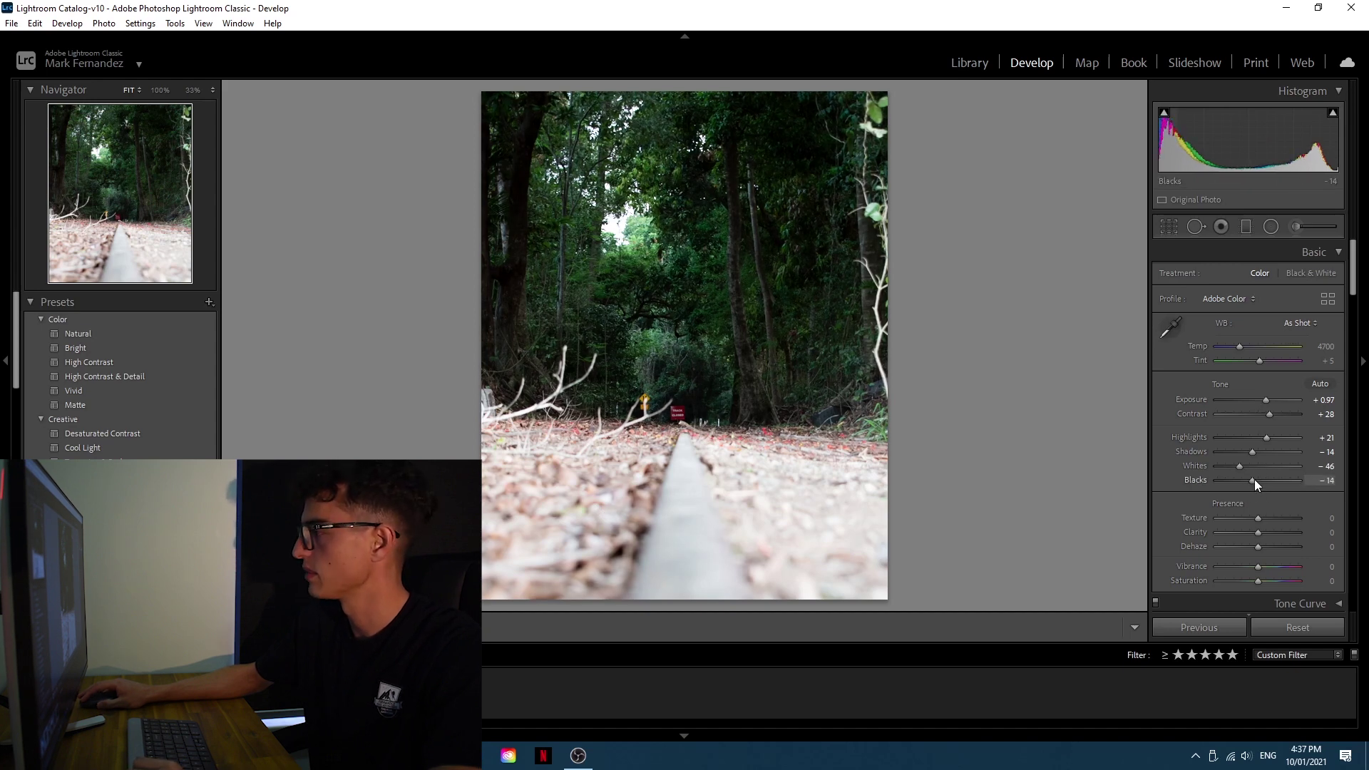
drag(1260, 532, 1269, 560)
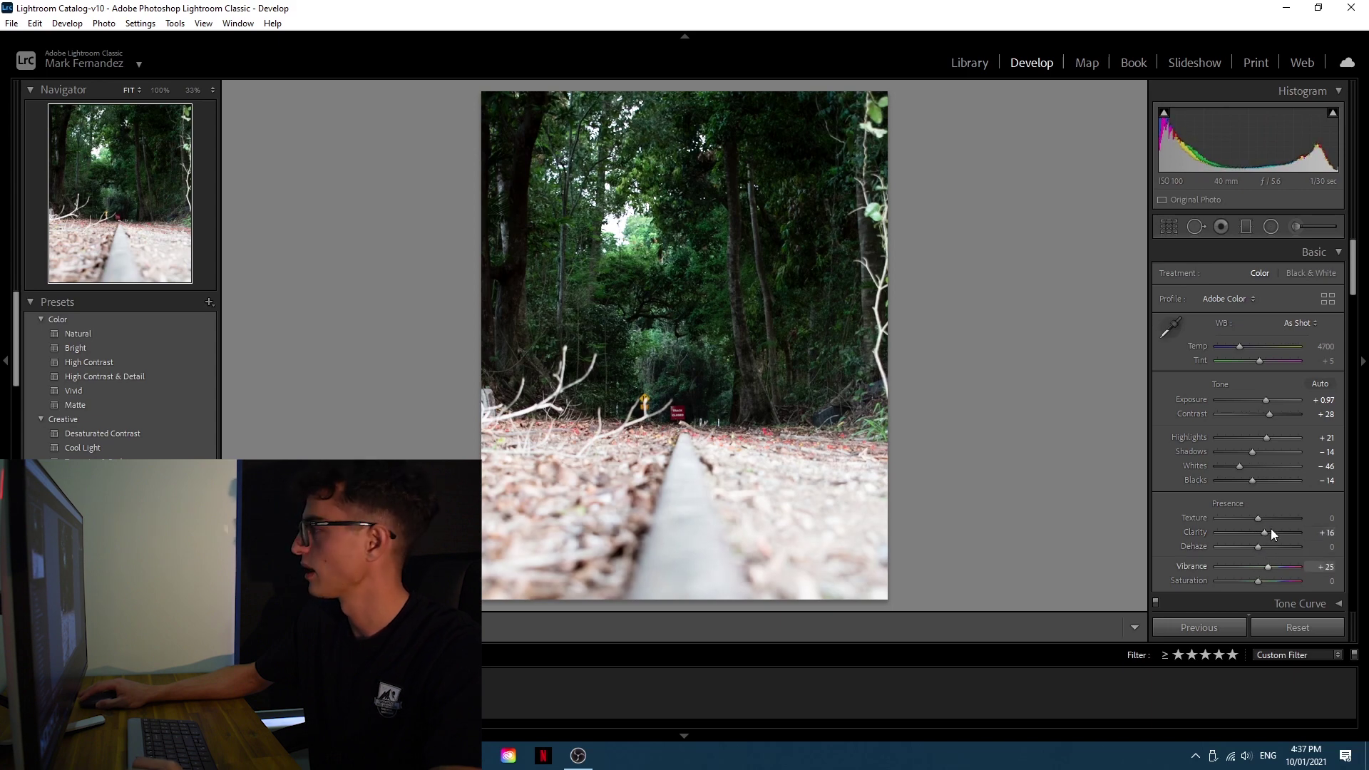
- Add a graduated filter over the leafy foreground and rail with Exposure about -0.77 and Blacks 8
click(1248, 227)
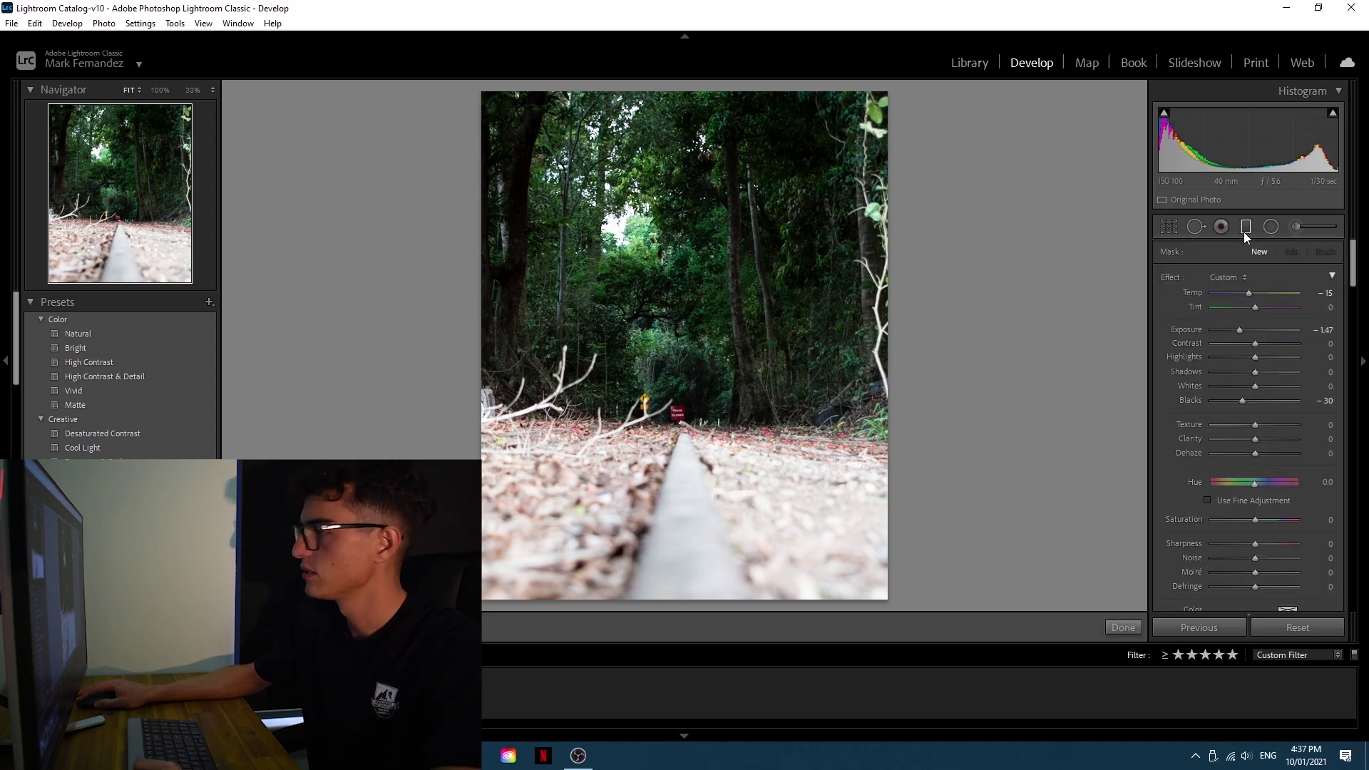
drag(678, 595, 683, 362)
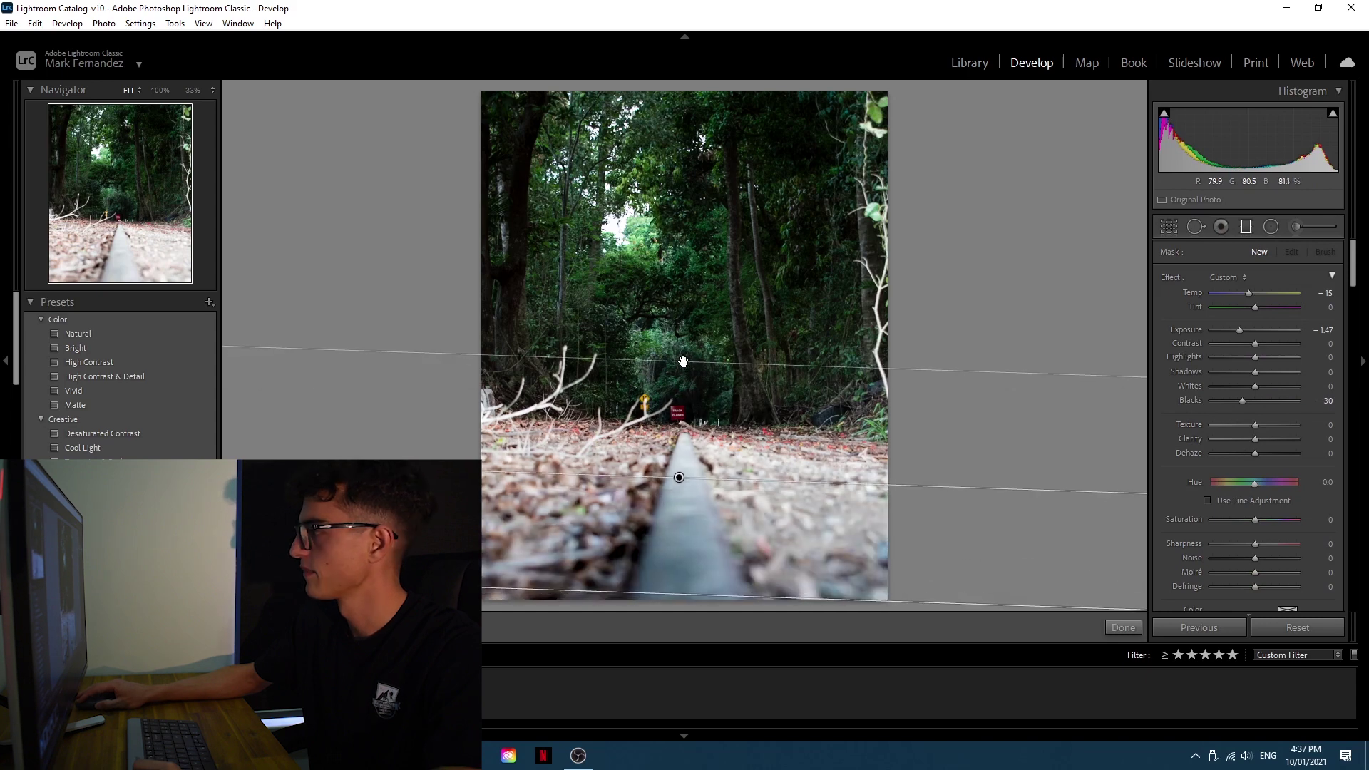
drag(1240, 331, 1256, 328)
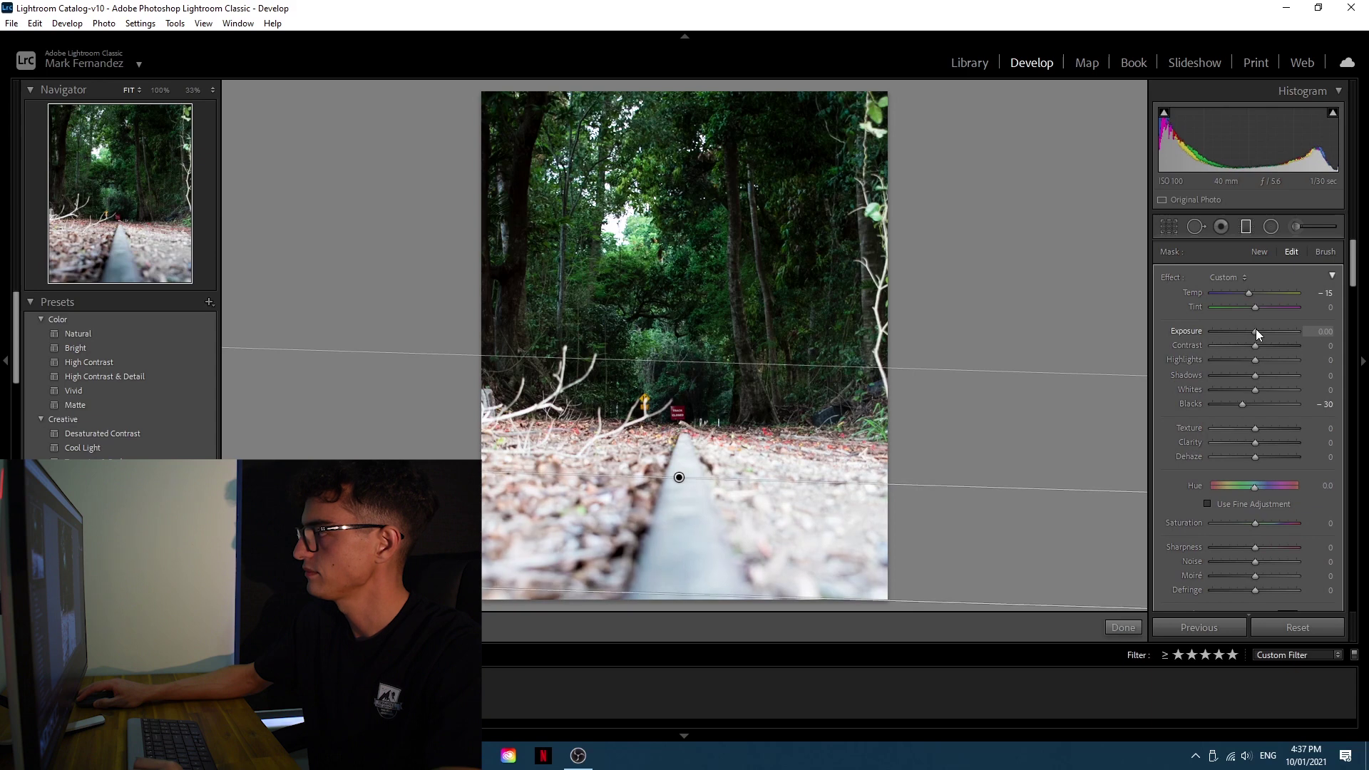
drag(1240, 400, 1265, 406)
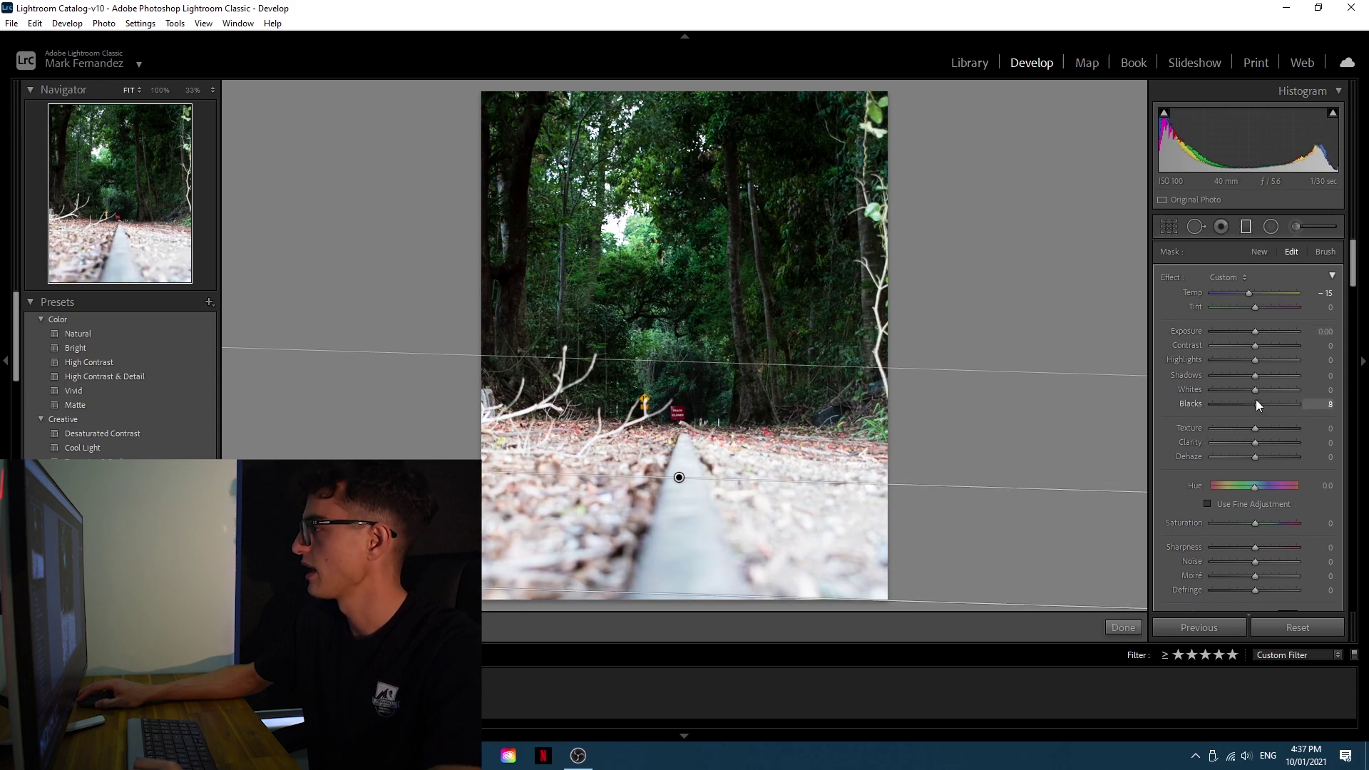
drag(1253, 332, 1247, 331)
- Reposition the graduated filter along the rail, set its Clarity to 18, and finish the filter
drag(679, 479, 686, 459)
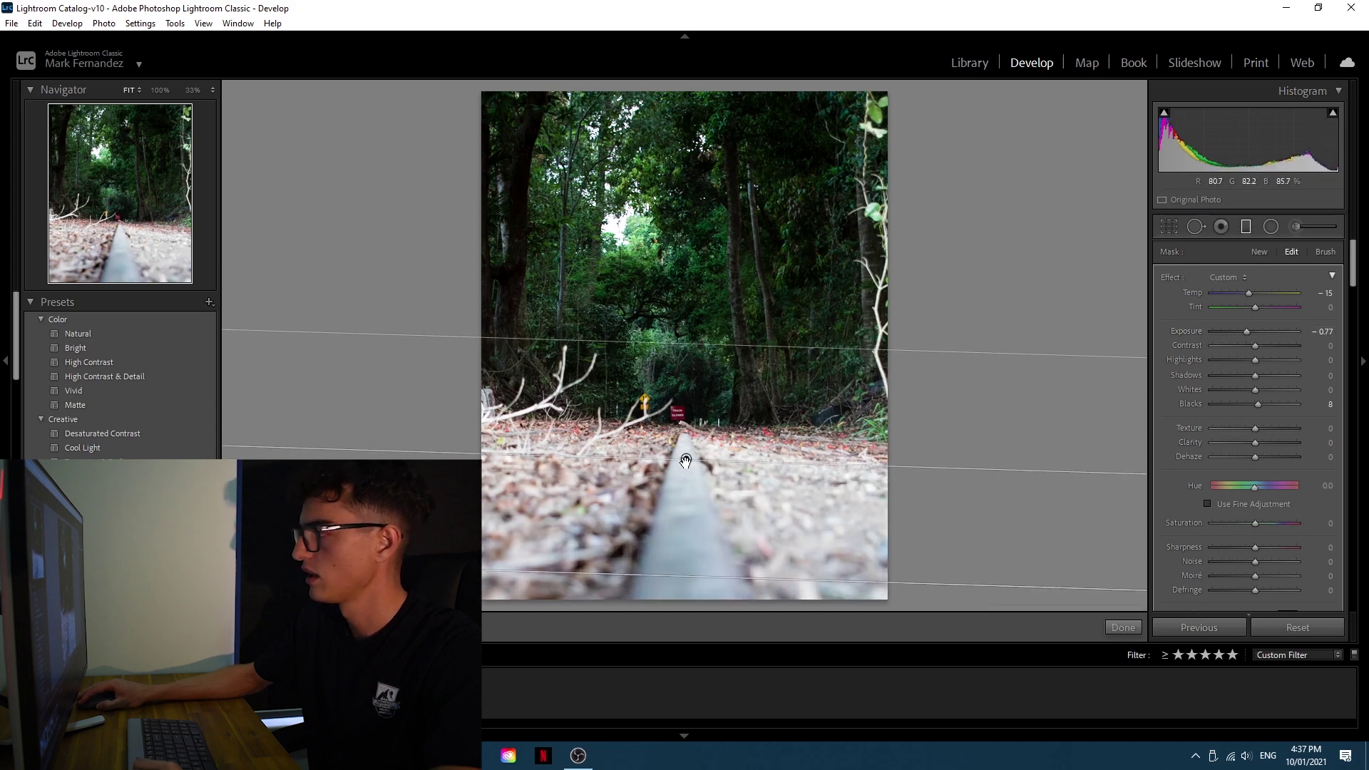
drag(1264, 442, 1259, 438)
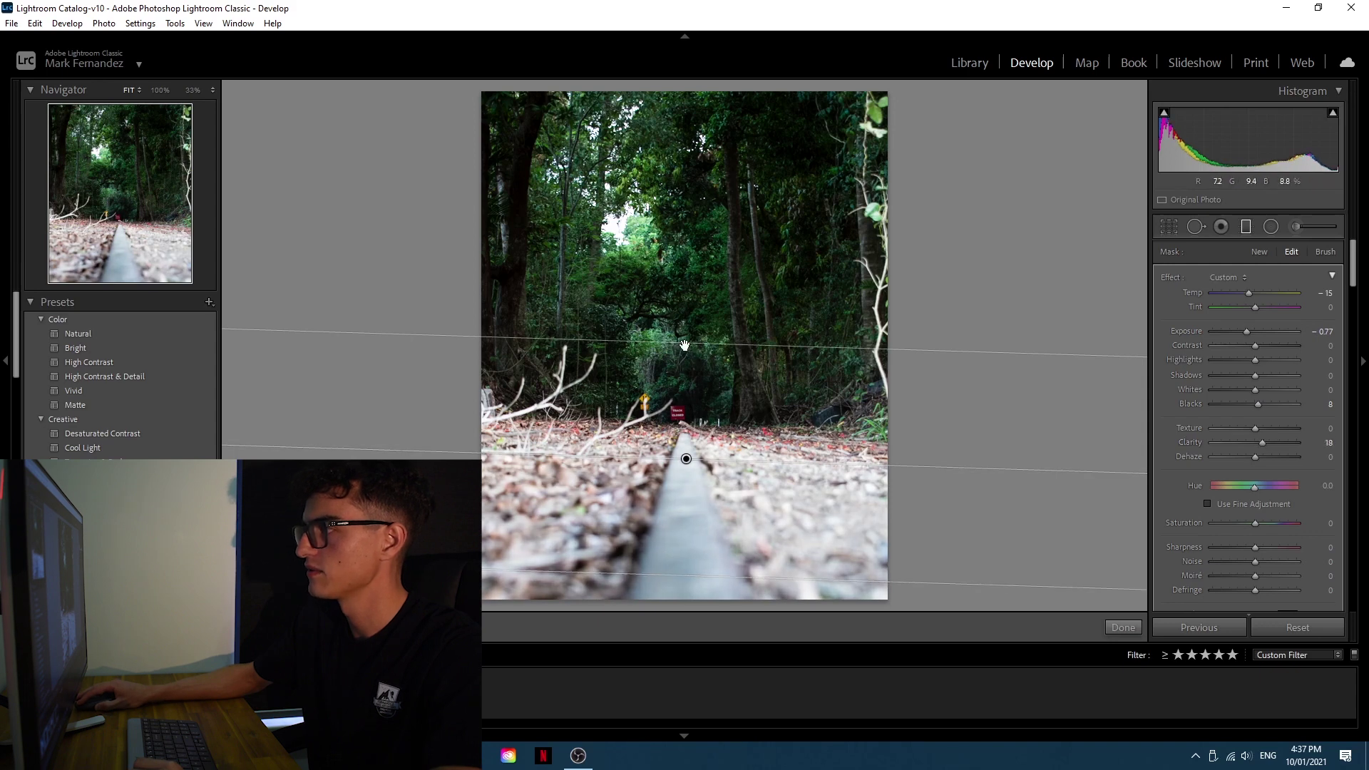
drag(687, 457, 691, 472)
click(1123, 628)
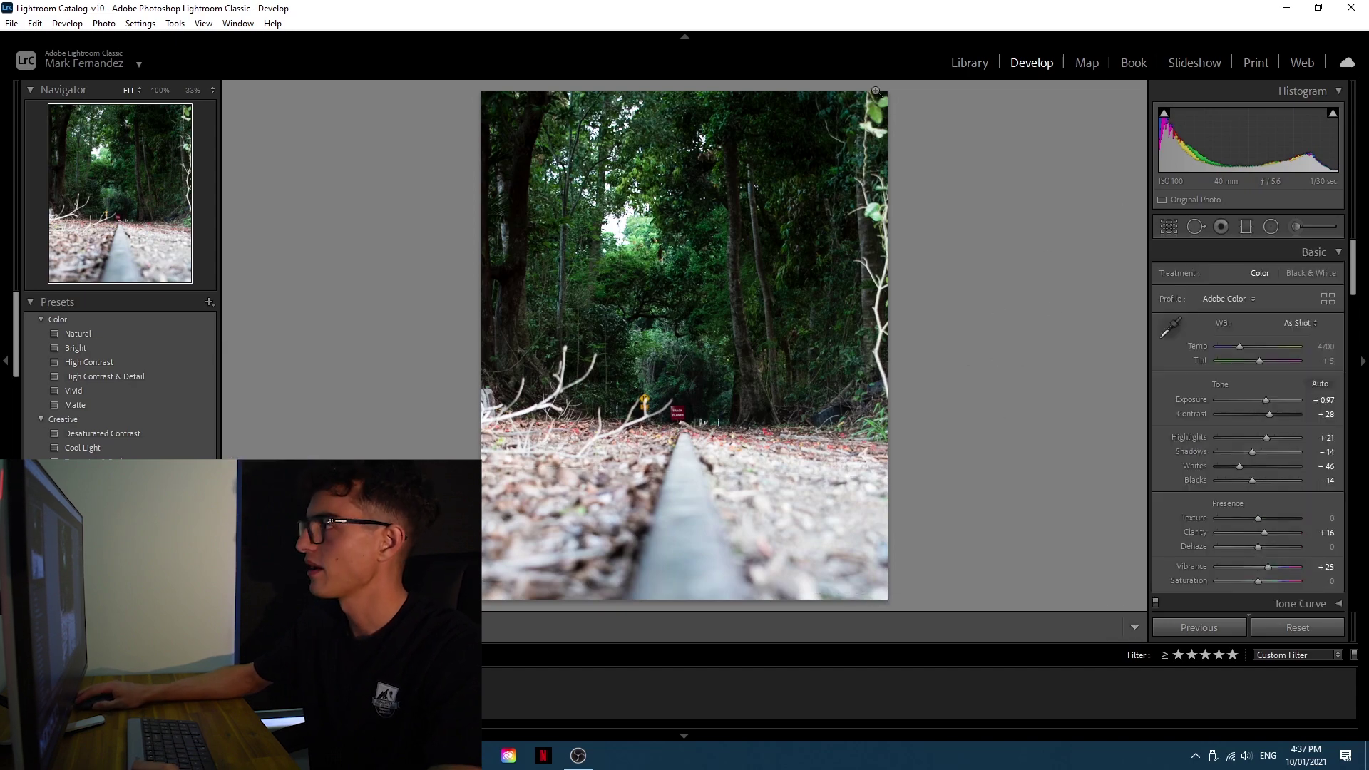
- Tighten the rail photo's 4 x 5 crop to cut off the pale vine at the right edge, and apply it
click(1169, 227)
drag(822, 344, 768, 373)
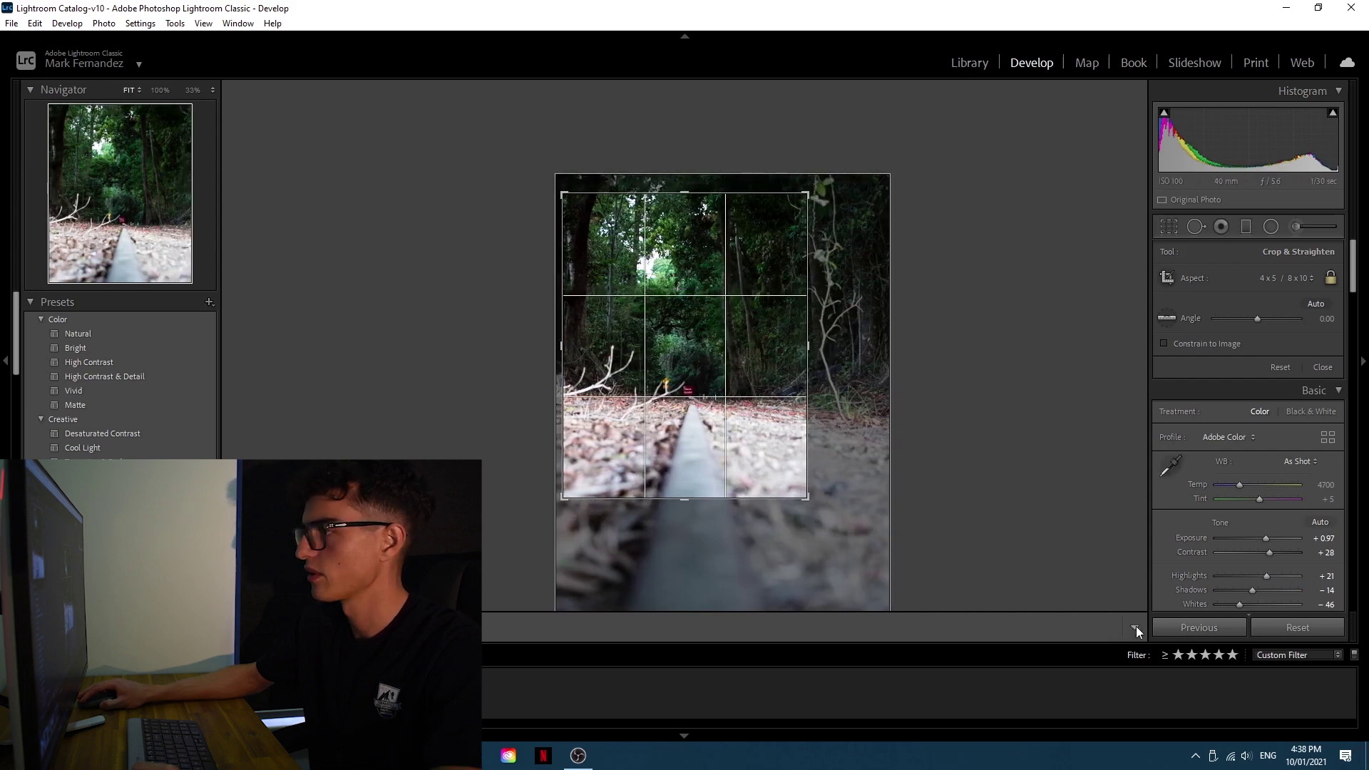
key(Return)
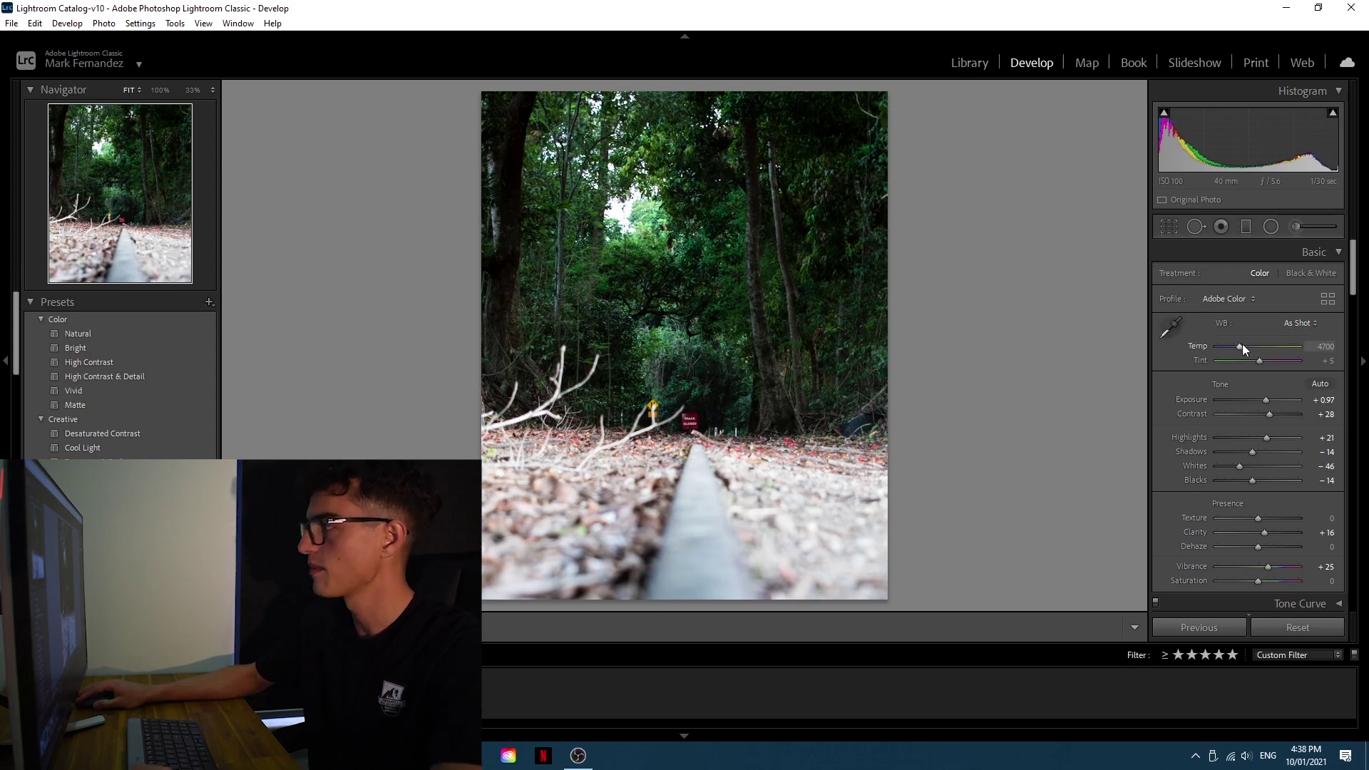
- Cool the rail photo's white balance to Temp 4018 and set Exposure to +0.88
drag(1240, 345, 1235, 345)
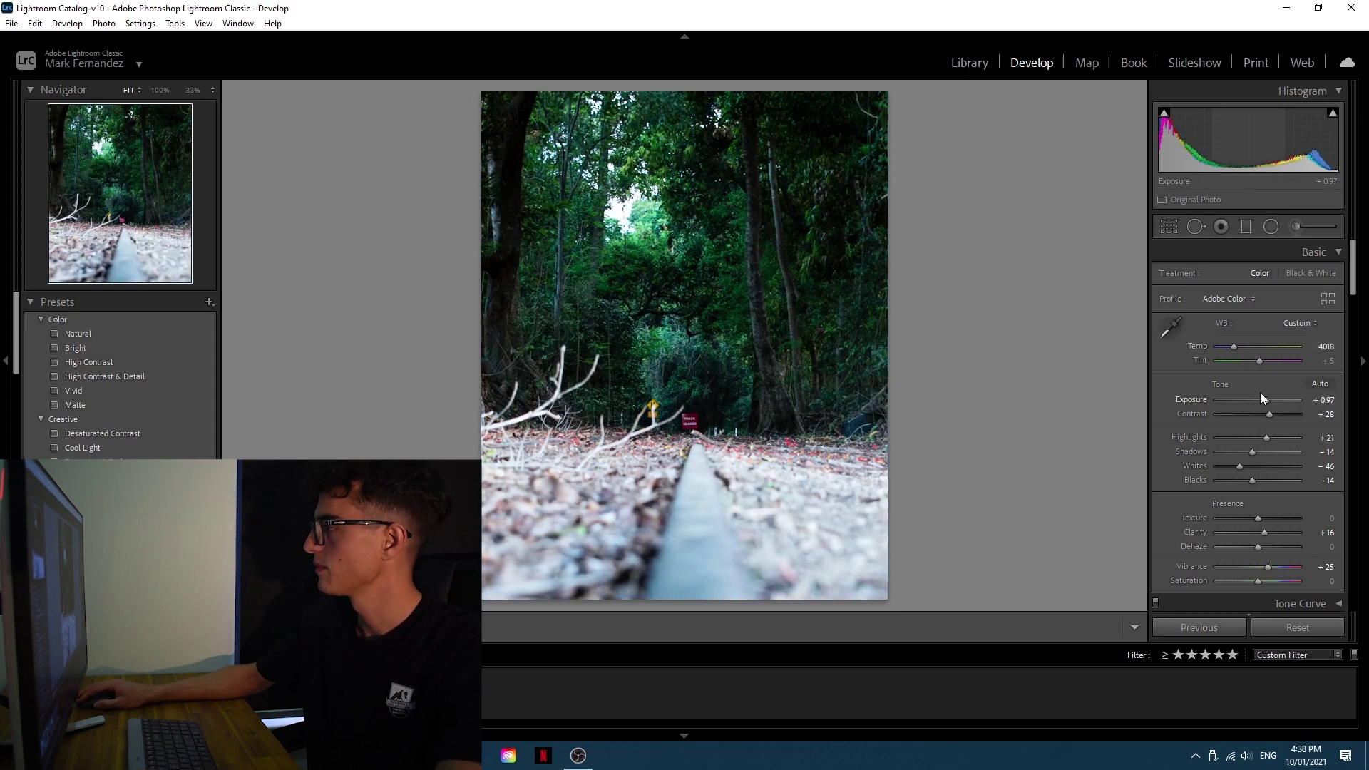
drag(1265, 400, 1264, 400)
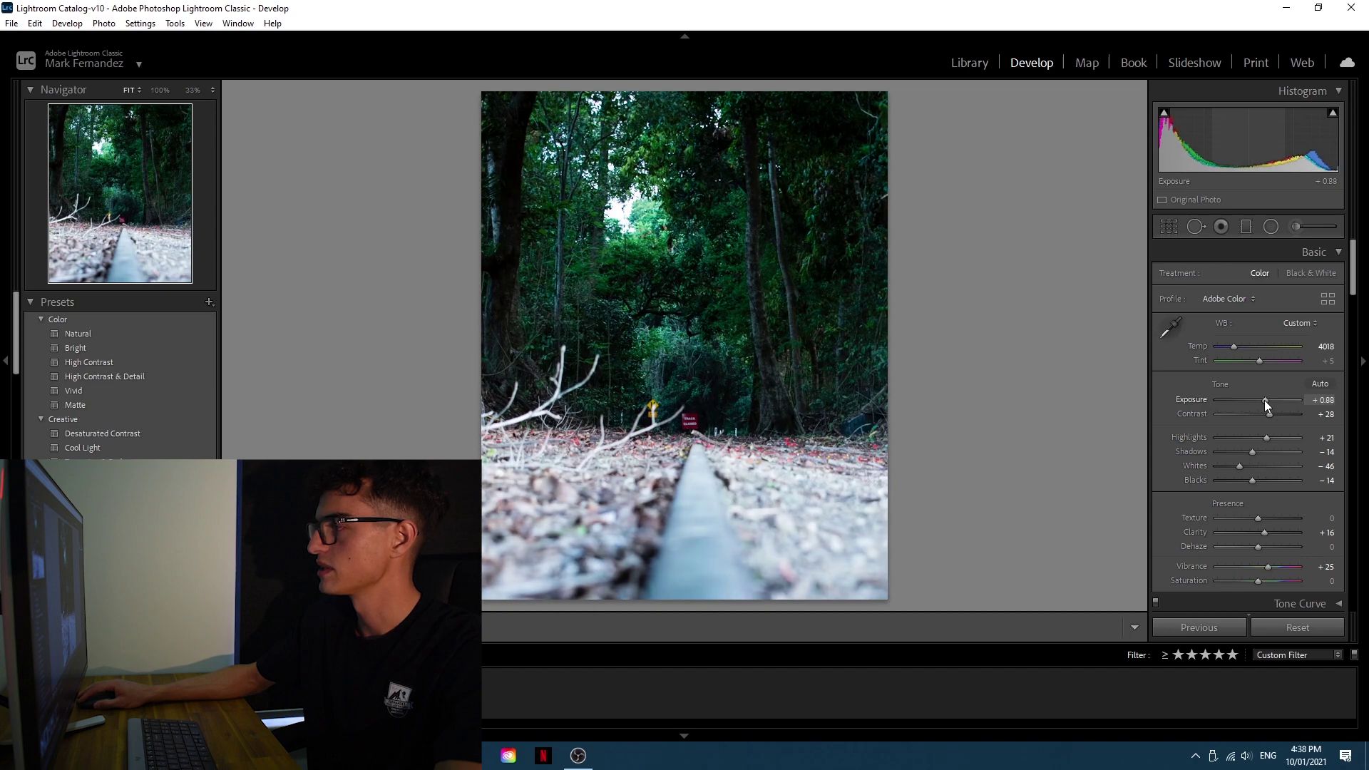
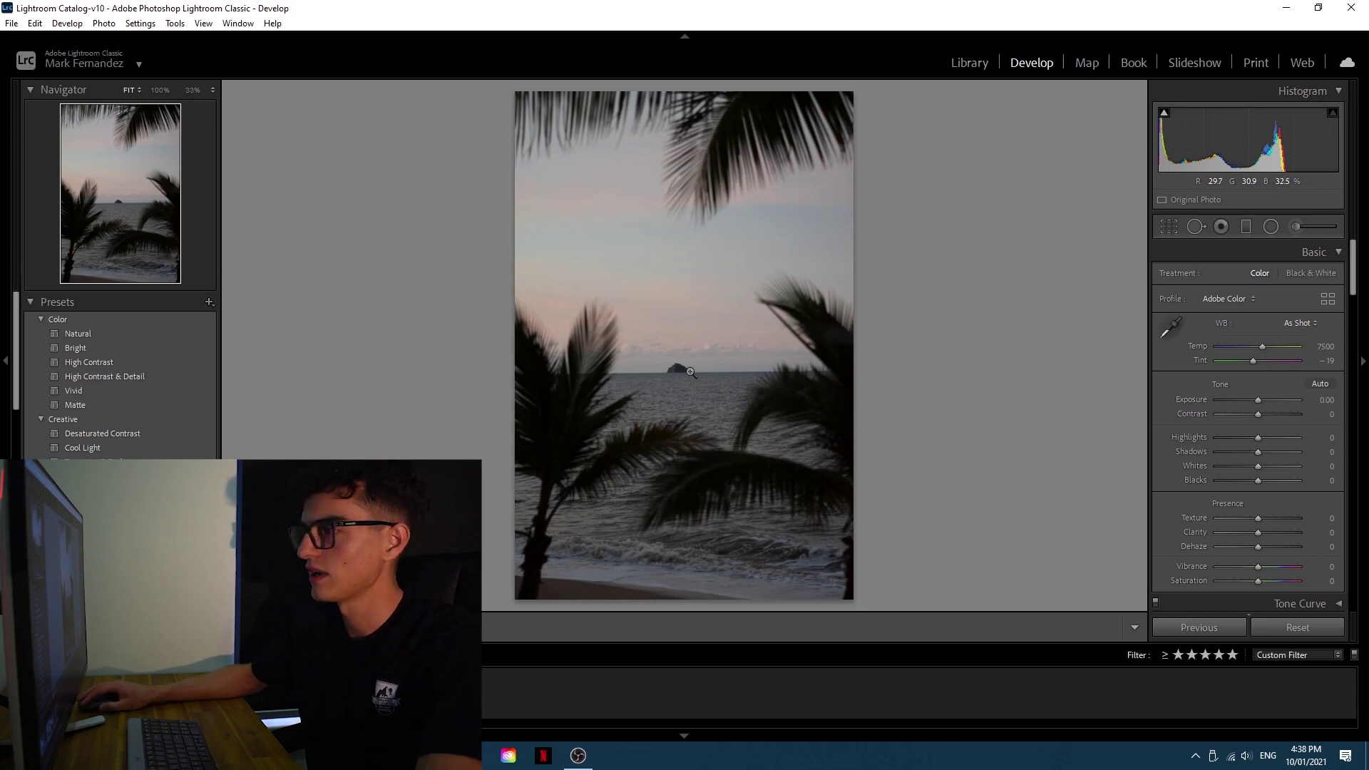
- Crop the palm-framed sunset photo to 4 x 5 / 8 x 10 with the island centred horizontally and the beach removed, and apply it
click(678, 369)
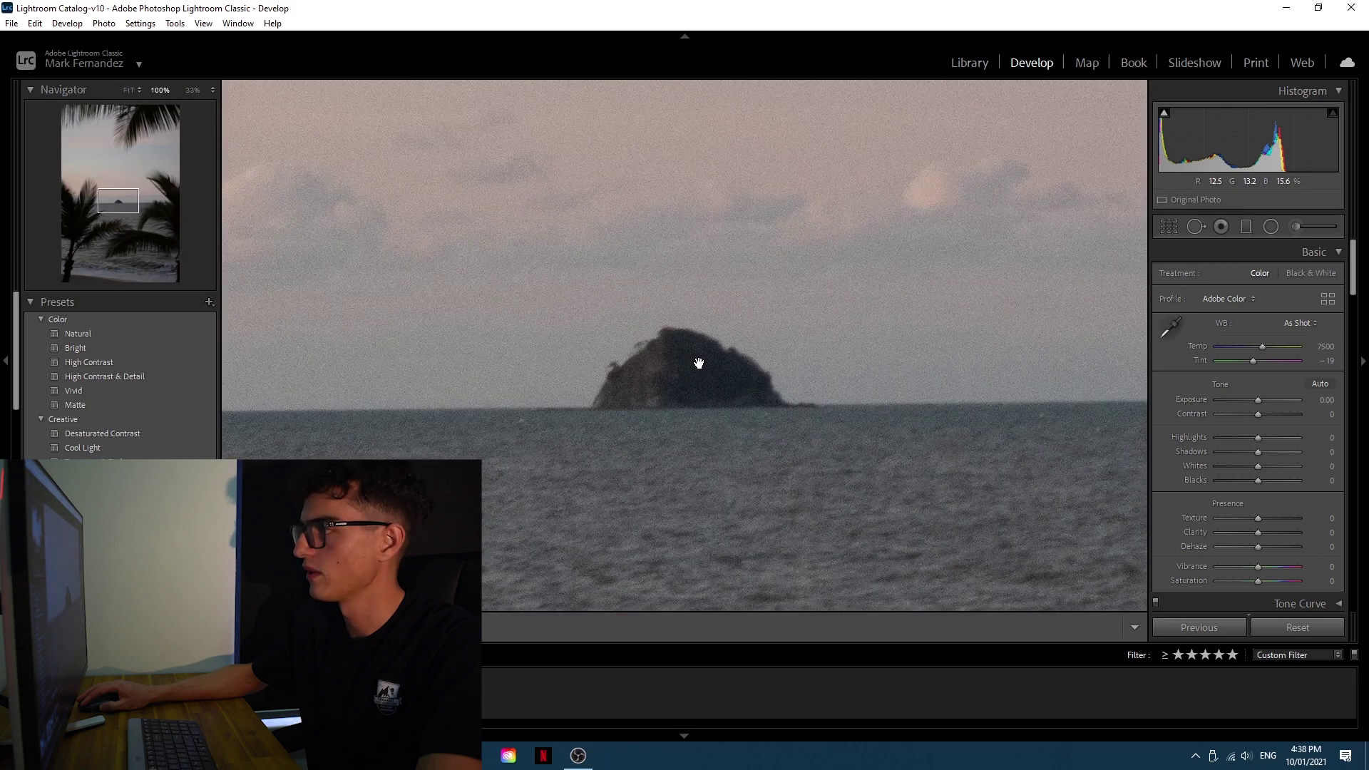
click(699, 365)
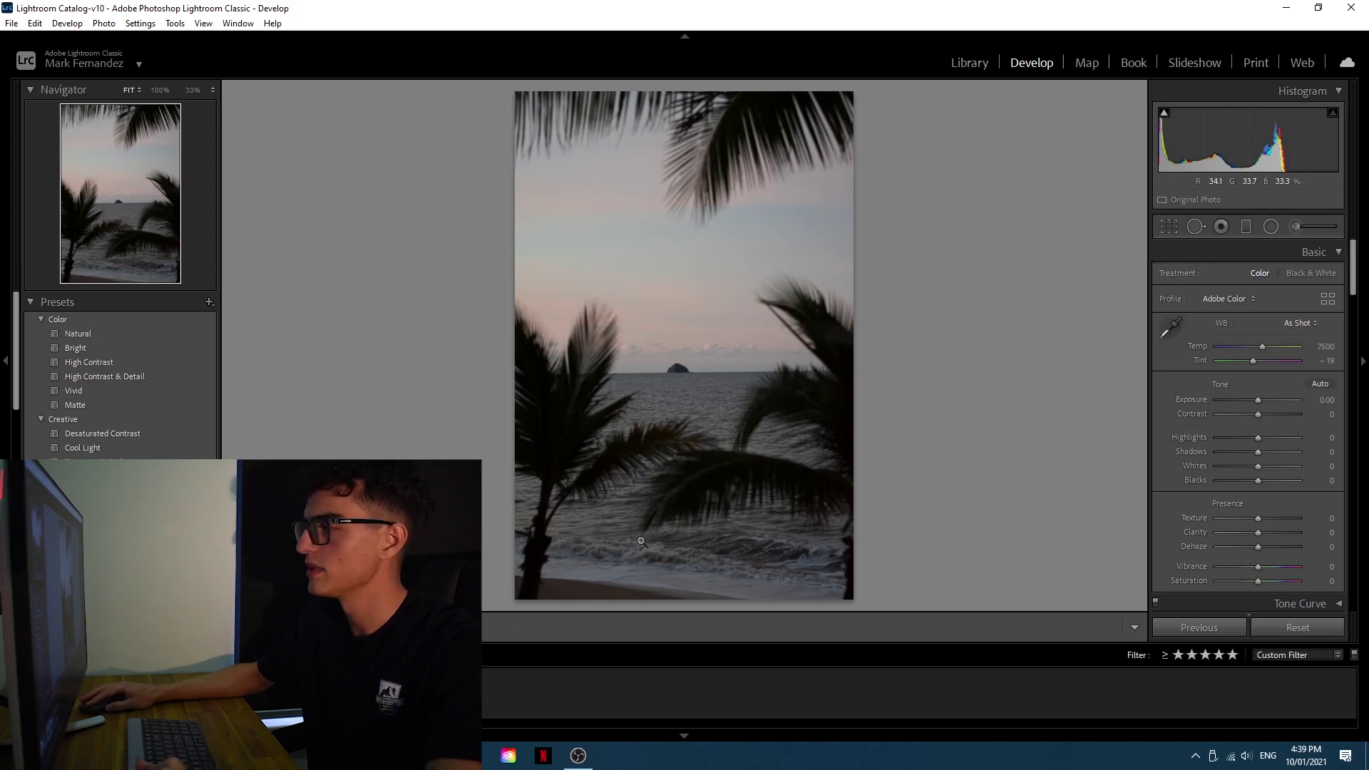
click(1171, 228)
click(1292, 277)
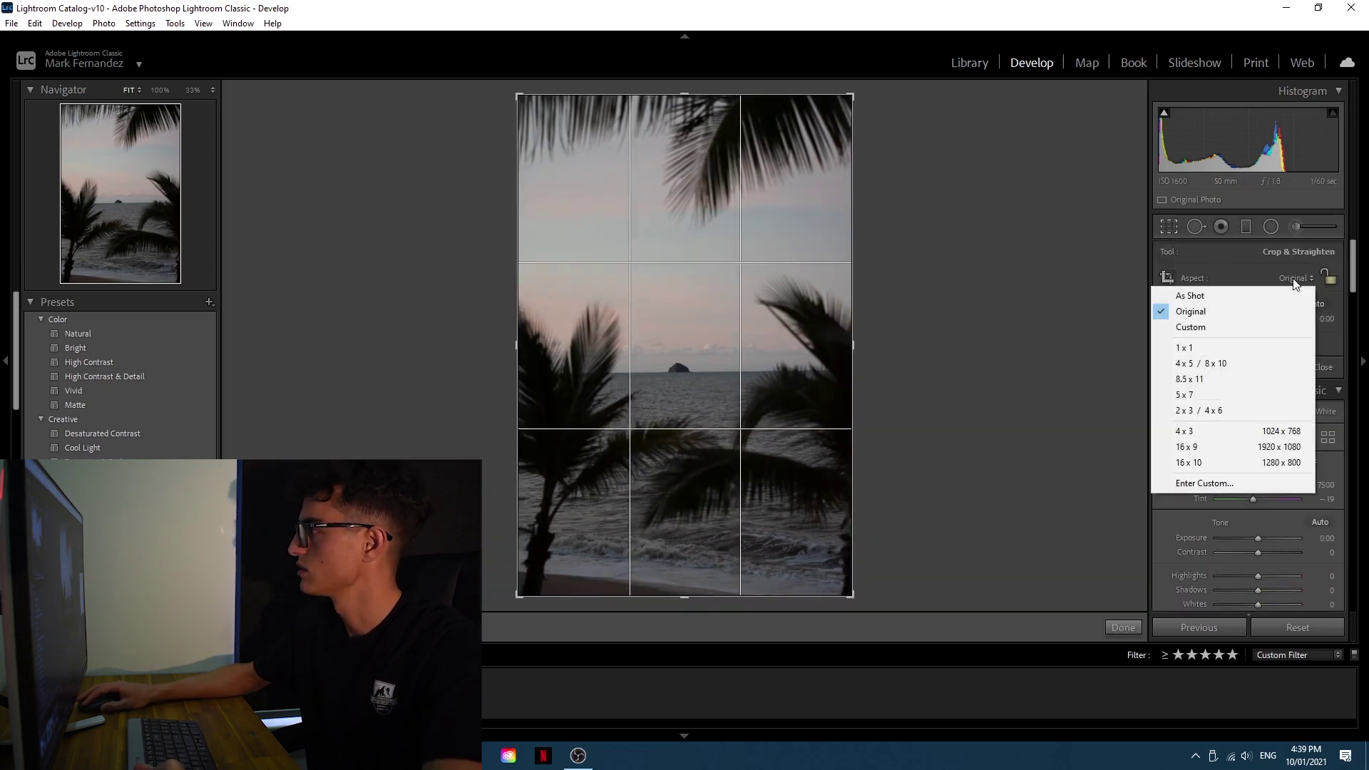
click(1212, 358)
drag(783, 350, 786, 380)
drag(854, 351, 780, 345)
click(1124, 629)
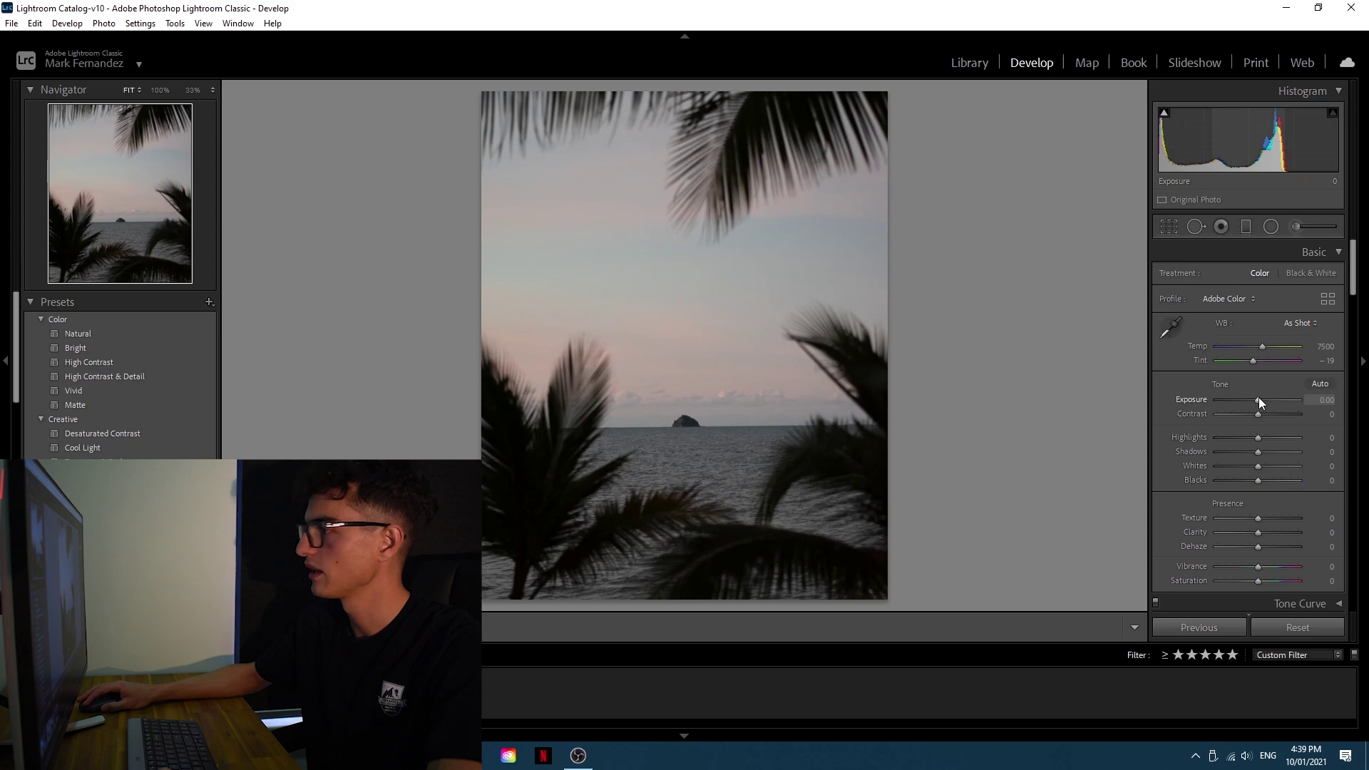
- Set Exposure to +0.70, Contrast to +16, Highlights to -51, Shadows to -54, Whites to +32 and Blacks to -32
drag(1260, 399, 1265, 412)
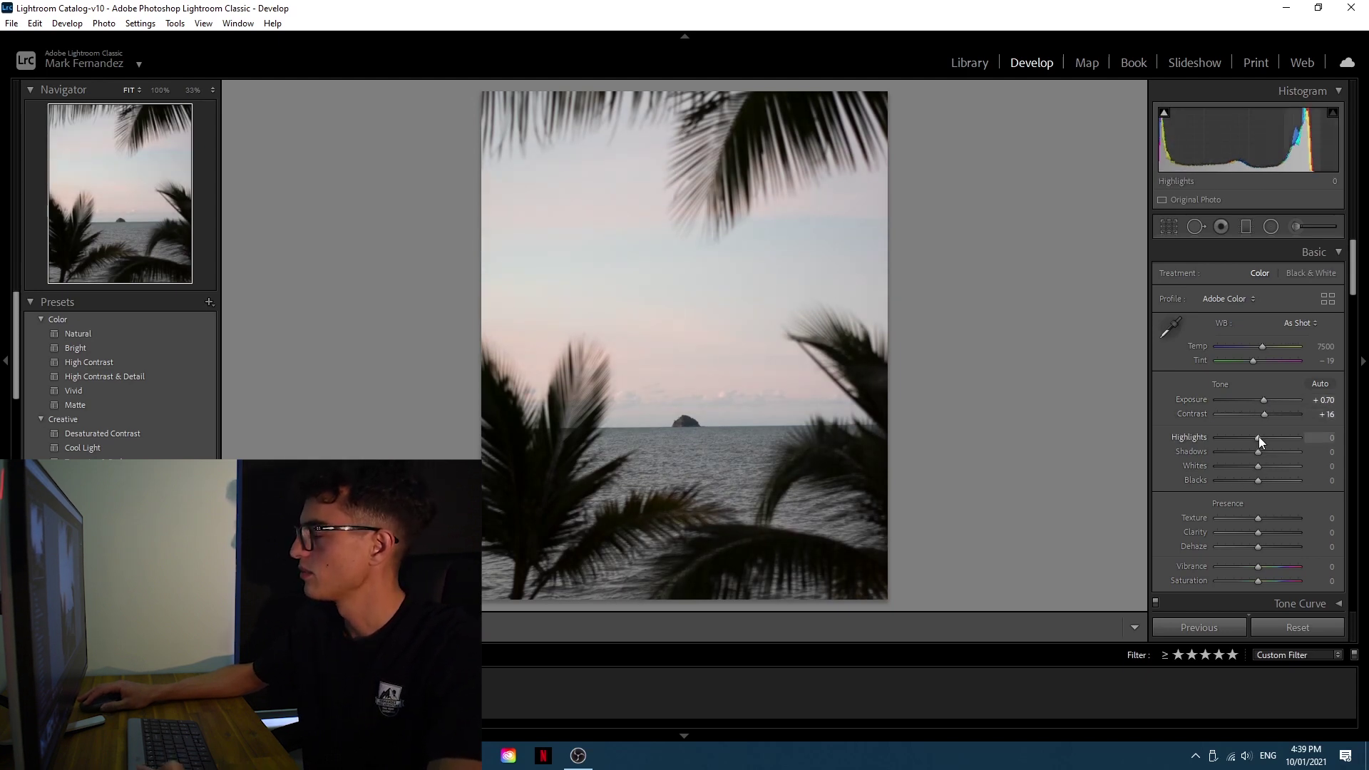
mouse_move(1258, 442)
mouse_down()
mouse_move(1234, 438)
mouse_move(1315, 409)
mouse_move(1238, 438)
mouse_up()
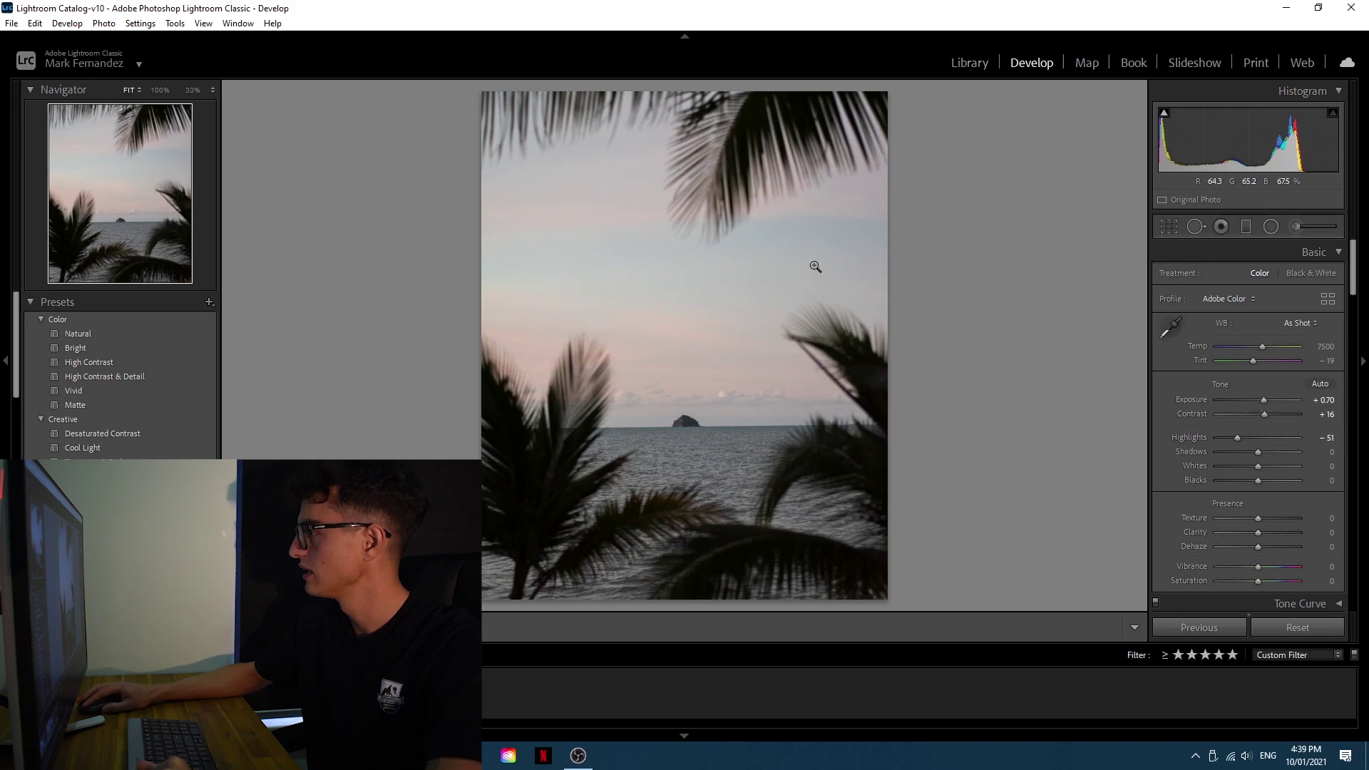
mouse_move(1258, 452)
mouse_down()
mouse_move(1311, 430)
mouse_move(1264, 456)
mouse_move(1237, 454)
mouse_up()
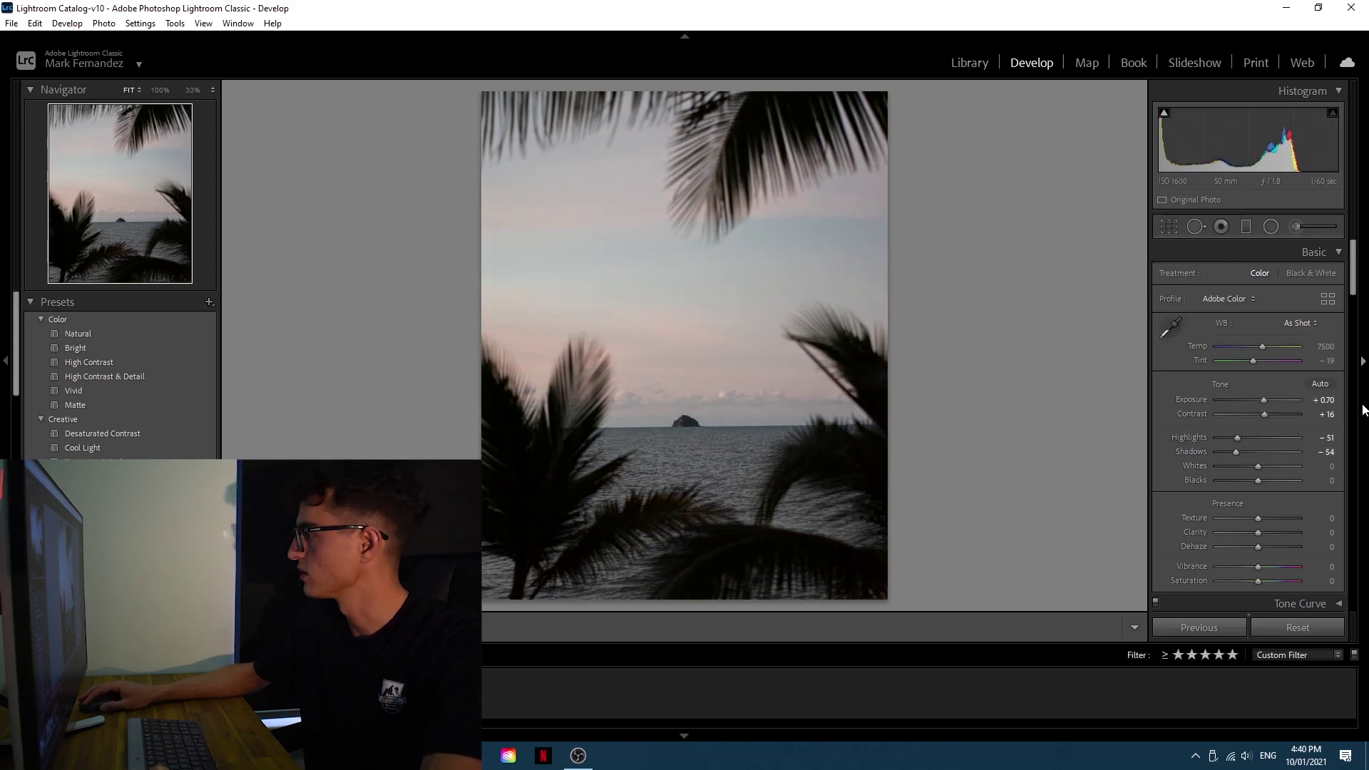
mouse_move(1260, 465)
mouse_down()
mouse_move(1278, 460)
mouse_move(1245, 461)
mouse_move(1273, 464)
mouse_move(1248, 477)
mouse_up()
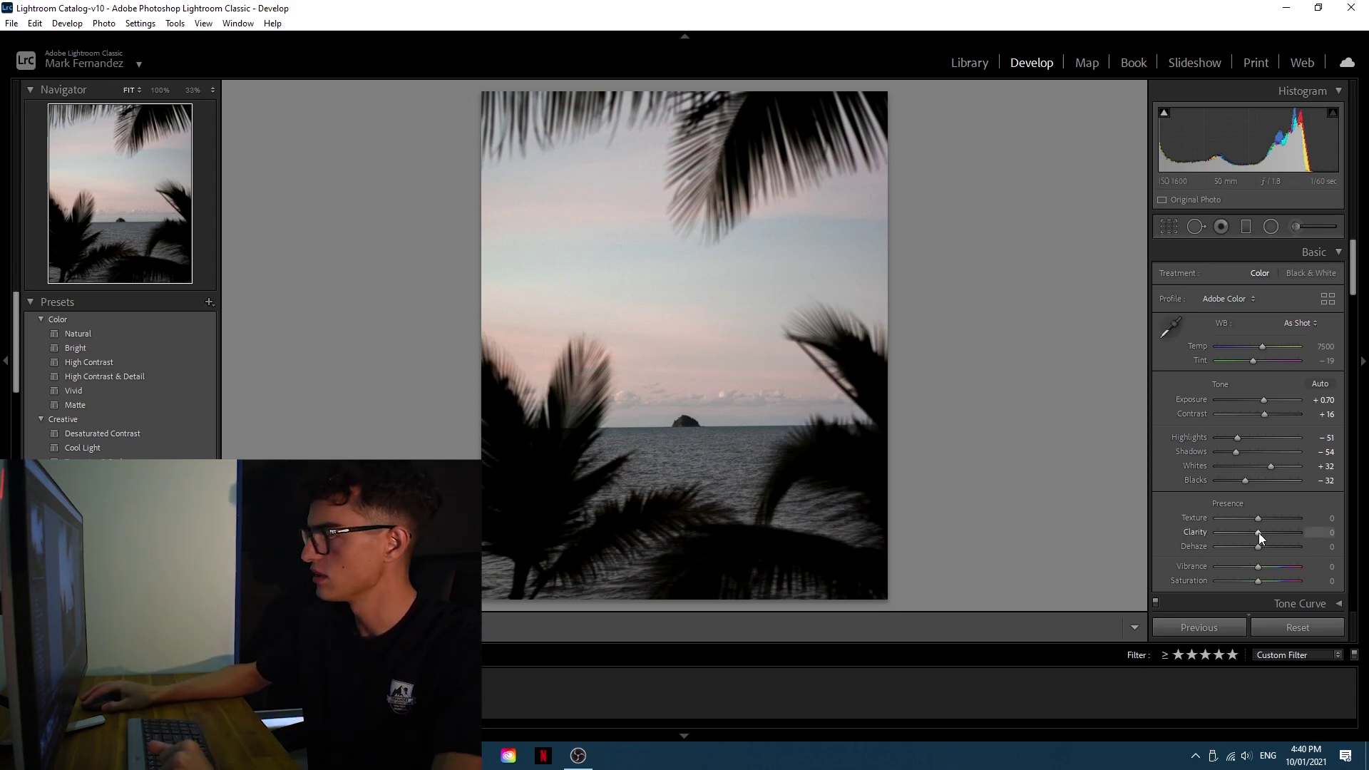
- Set Clarity to +9, checking its effect on the island up close, Dehaze to +7 and Vibrance to +26
drag(1261, 532, 1263, 533)
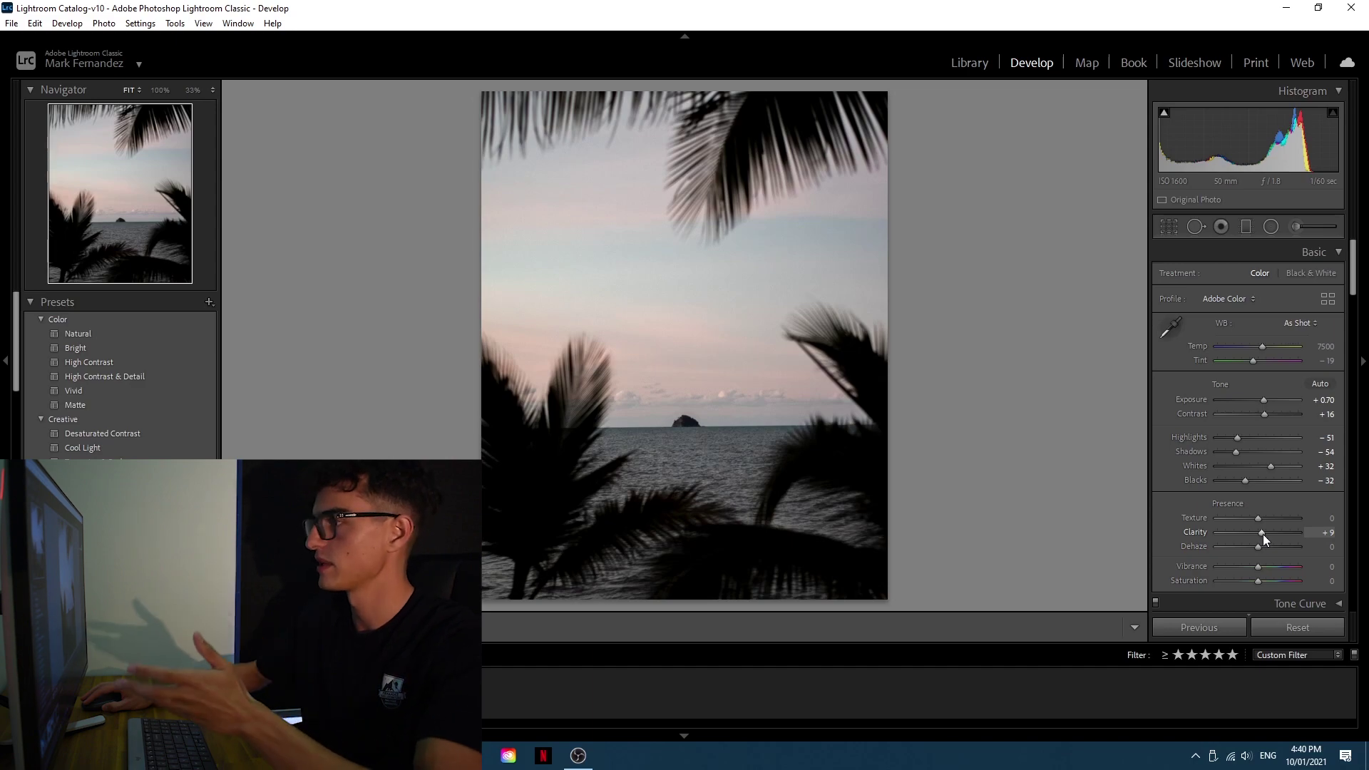
click(663, 373)
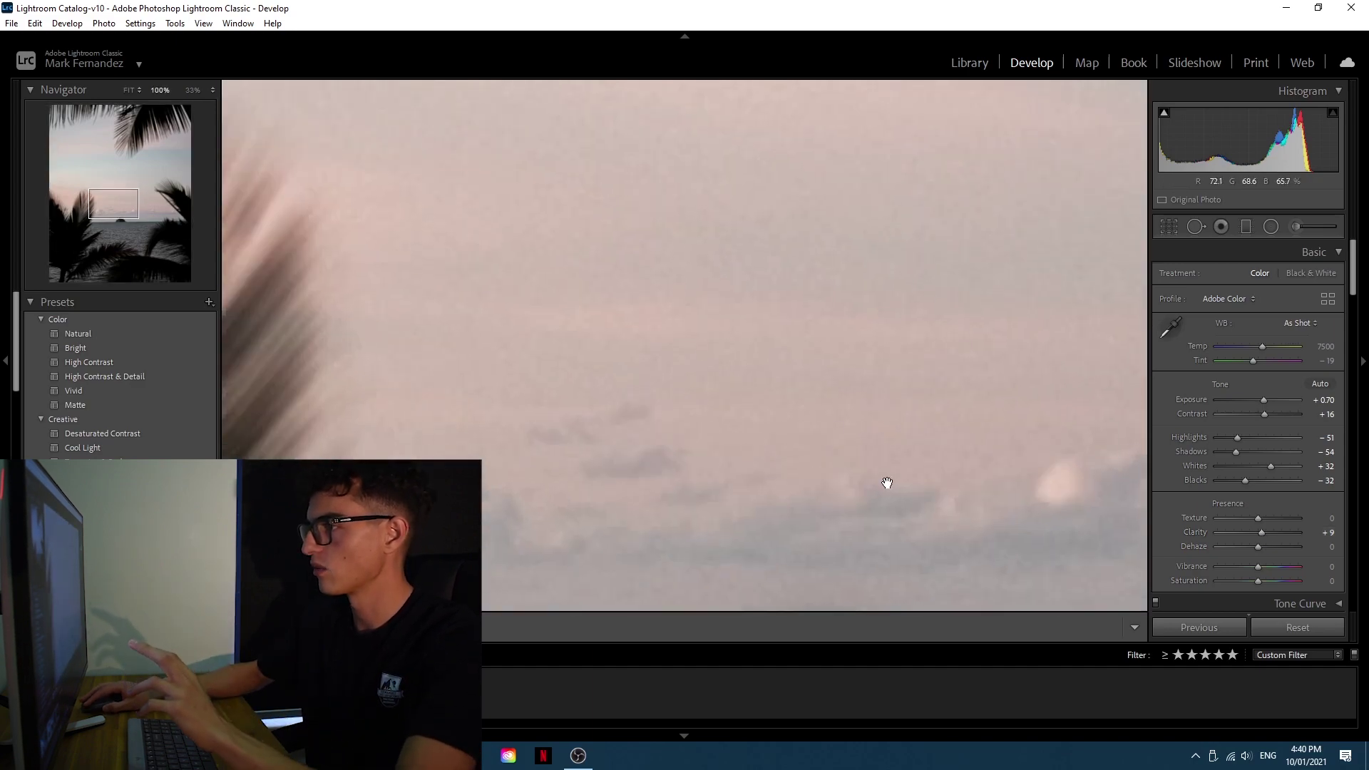
drag(666, 459, 657, 318)
drag(1027, 449, 863, 395)
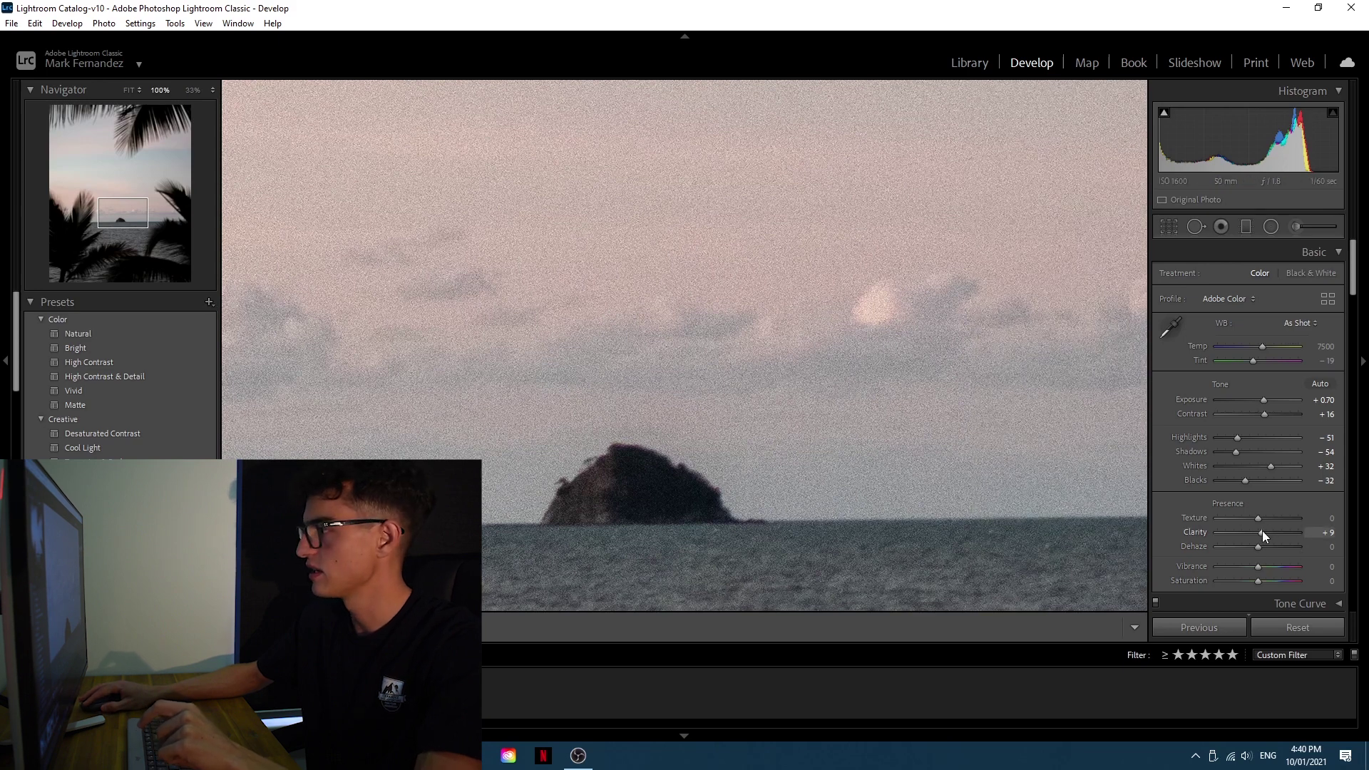
mouse_move(1258, 532)
mouse_down()
mouse_move(1226, 529)
mouse_move(1310, 526)
mouse_move(1265, 534)
mouse_up()
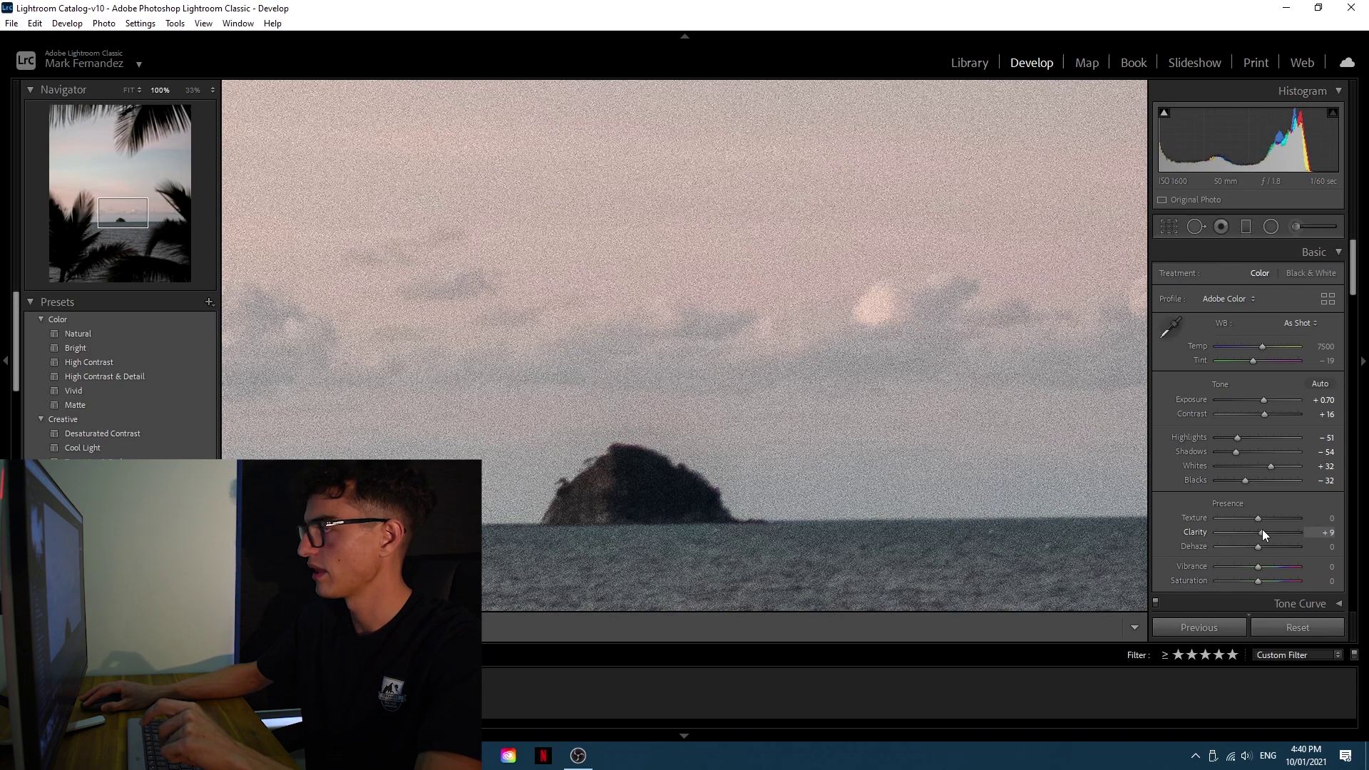
click(905, 421)
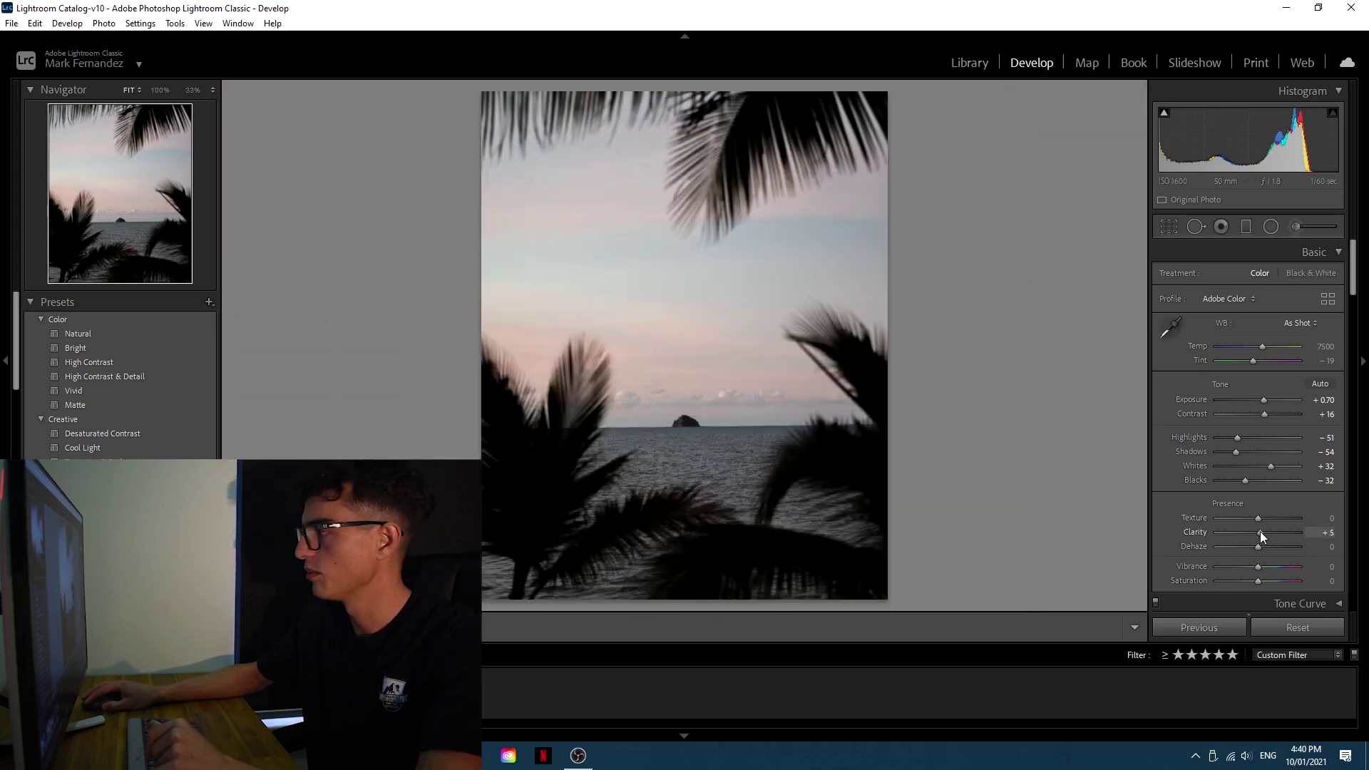
drag(1261, 532, 1263, 532)
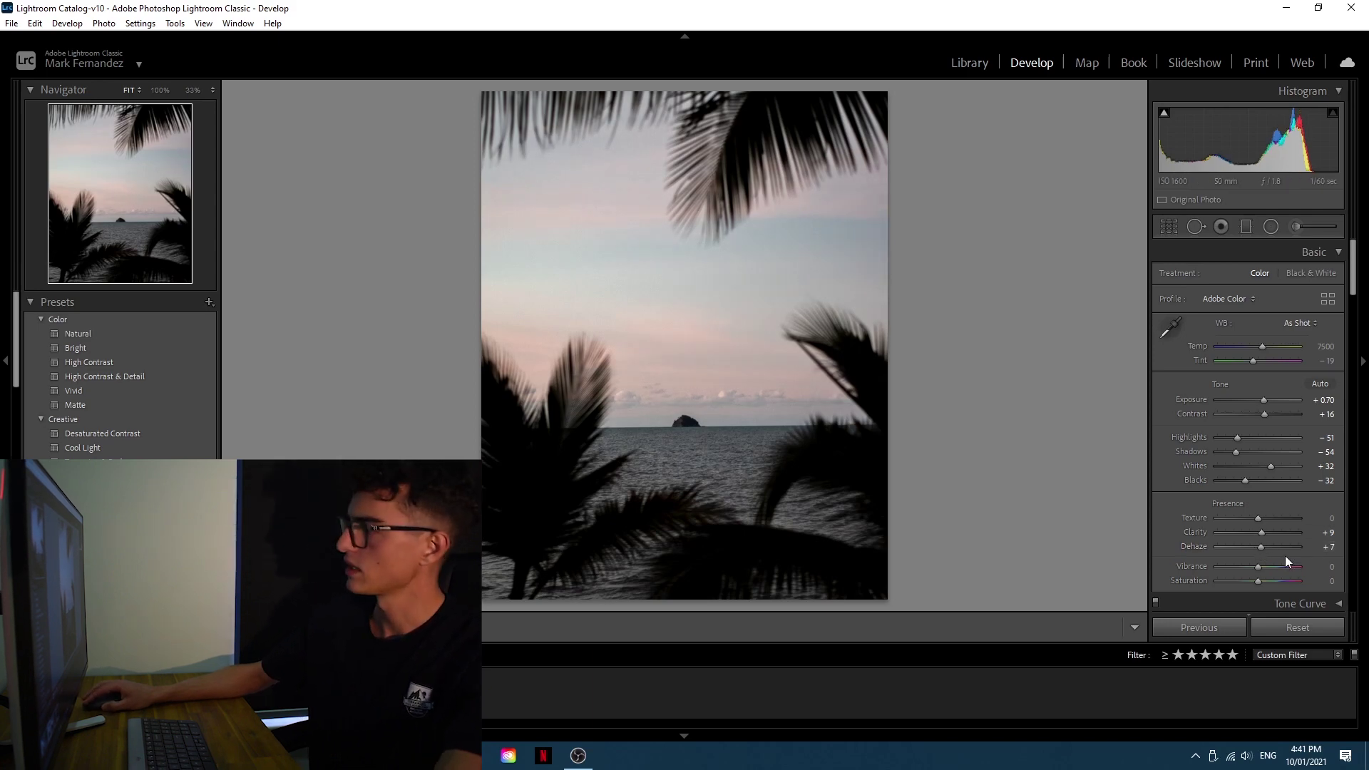
drag(1257, 567, 1268, 567)
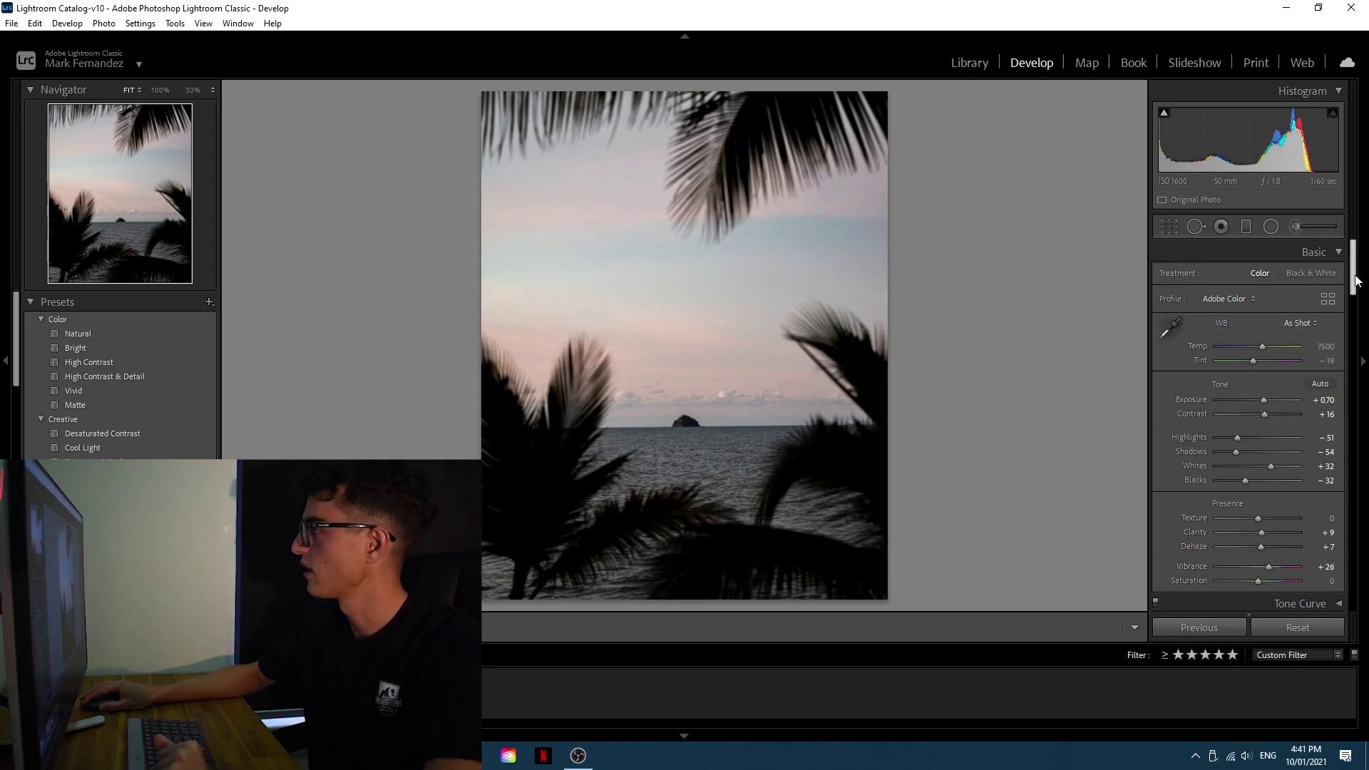
- In the HSL colour adjustments, set Red Hue to -35 and Saturation to +45, and Orange Hue to -50 and Saturation to +5
drag(1353, 280, 1346, 337)
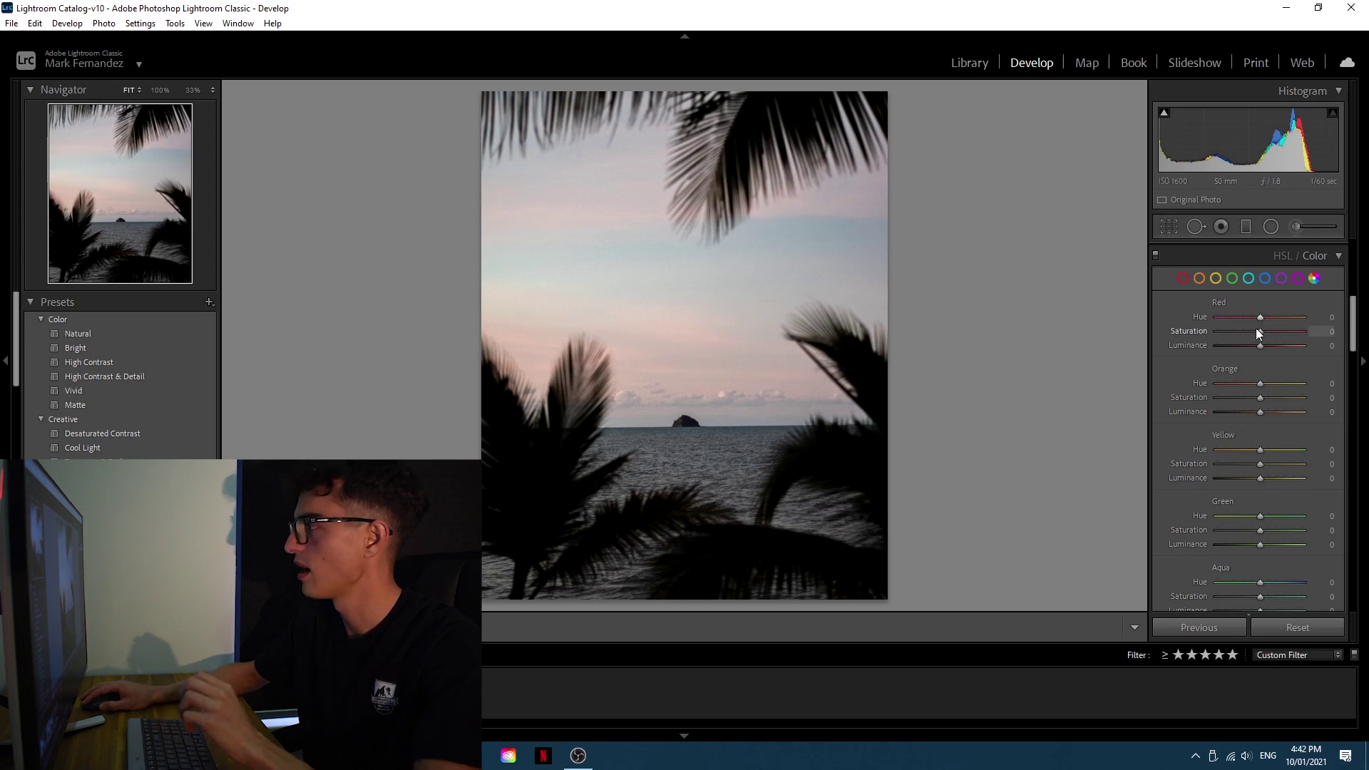
mouse_move(1260, 318)
mouse_down()
mouse_move(1283, 308)
mouse_move(1217, 302)
mouse_move(1263, 304)
mouse_move(1240, 306)
mouse_move(1260, 331)
mouse_move(1277, 329)
mouse_up()
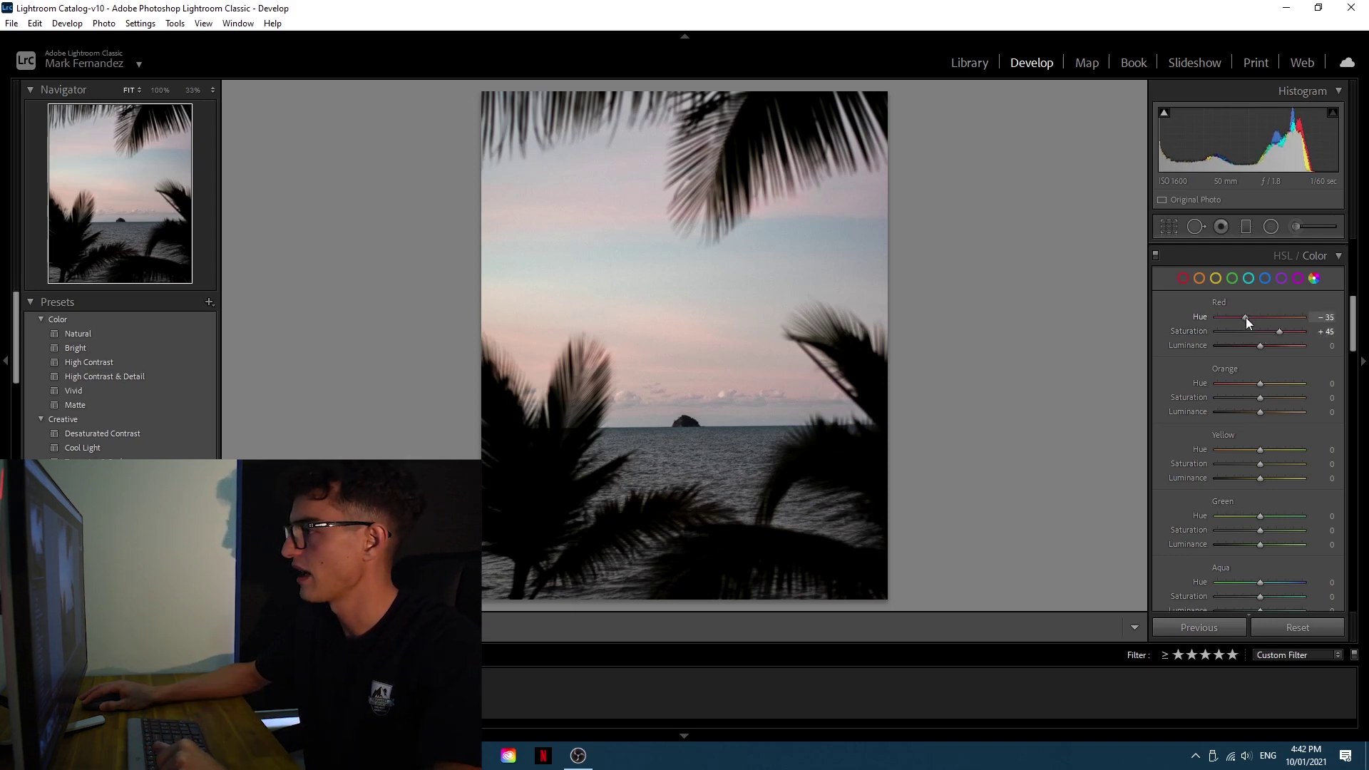
drag(1357, 314, 1357, 330)
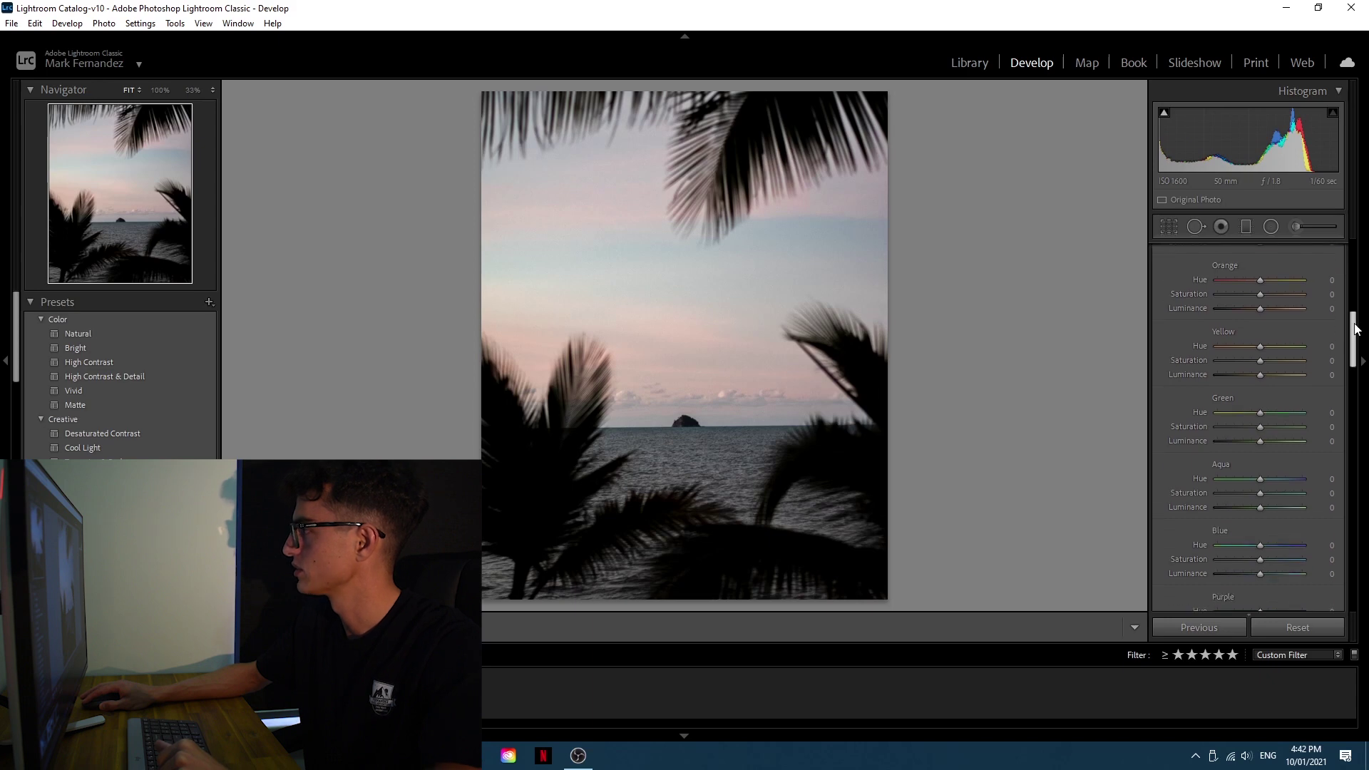
mouse_move(1261, 279)
mouse_down()
mouse_move(1217, 280)
mouse_move(1286, 277)
mouse_move(1243, 281)
mouse_move(1264, 292)
mouse_move(1239, 277)
mouse_up()
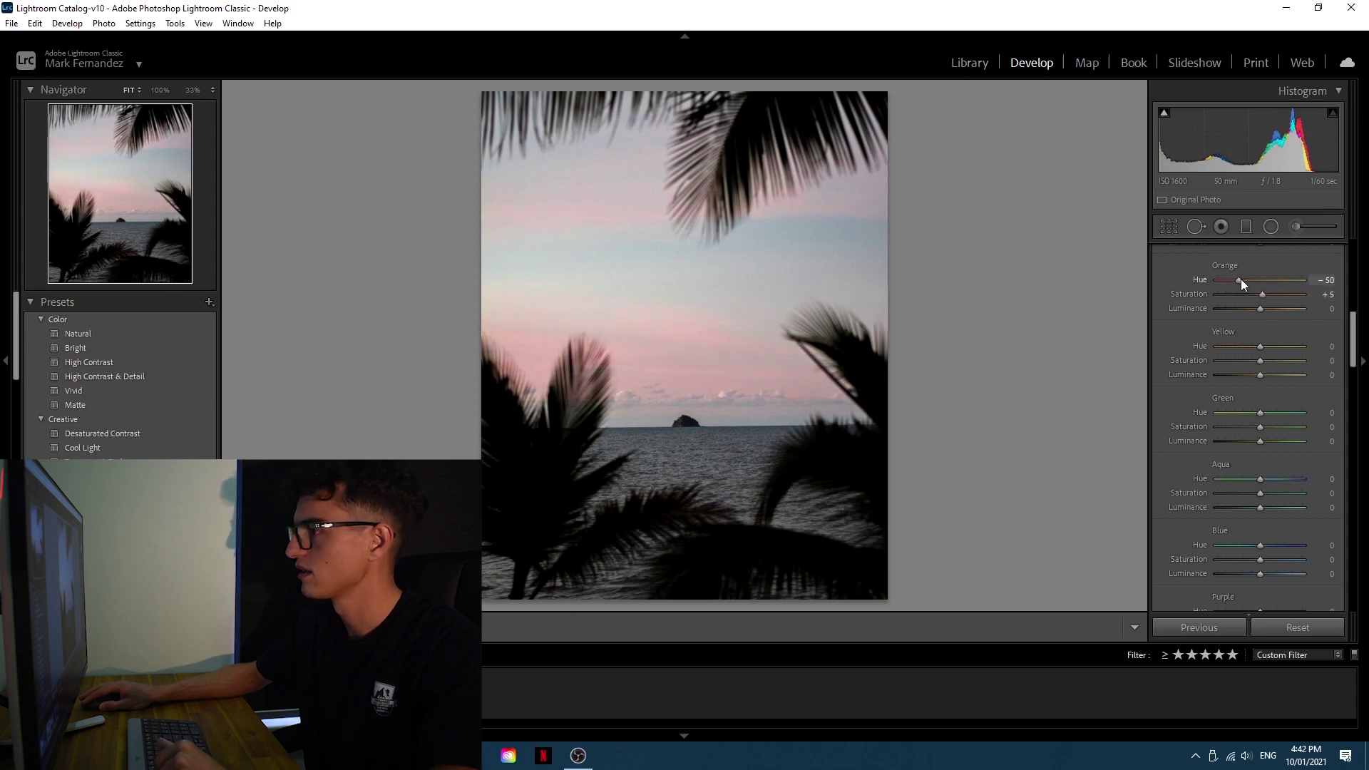
- Set the Aqua Hue to -18, the Blue Hue to +5 and the Blue Saturation to +17
scroll(1353, 329, down, 1)
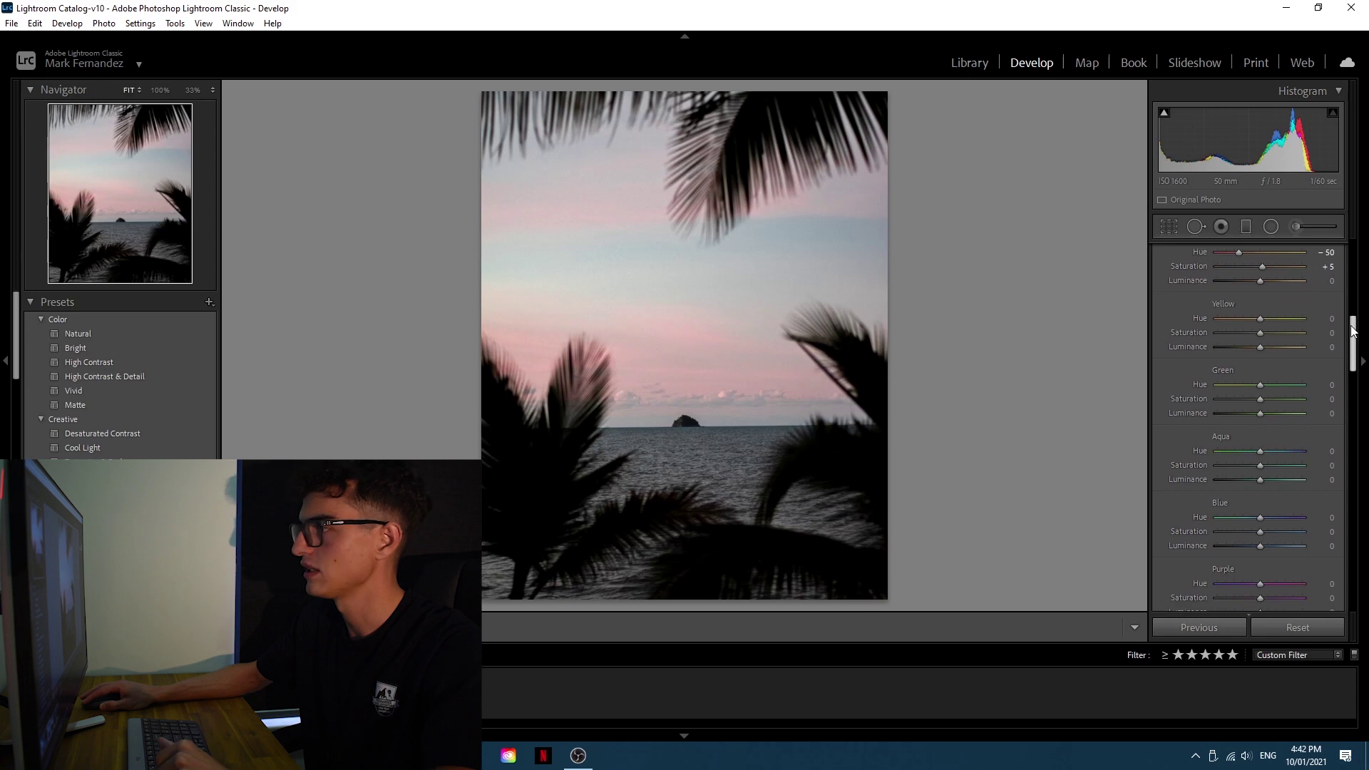
drag(1354, 330, 1354, 344)
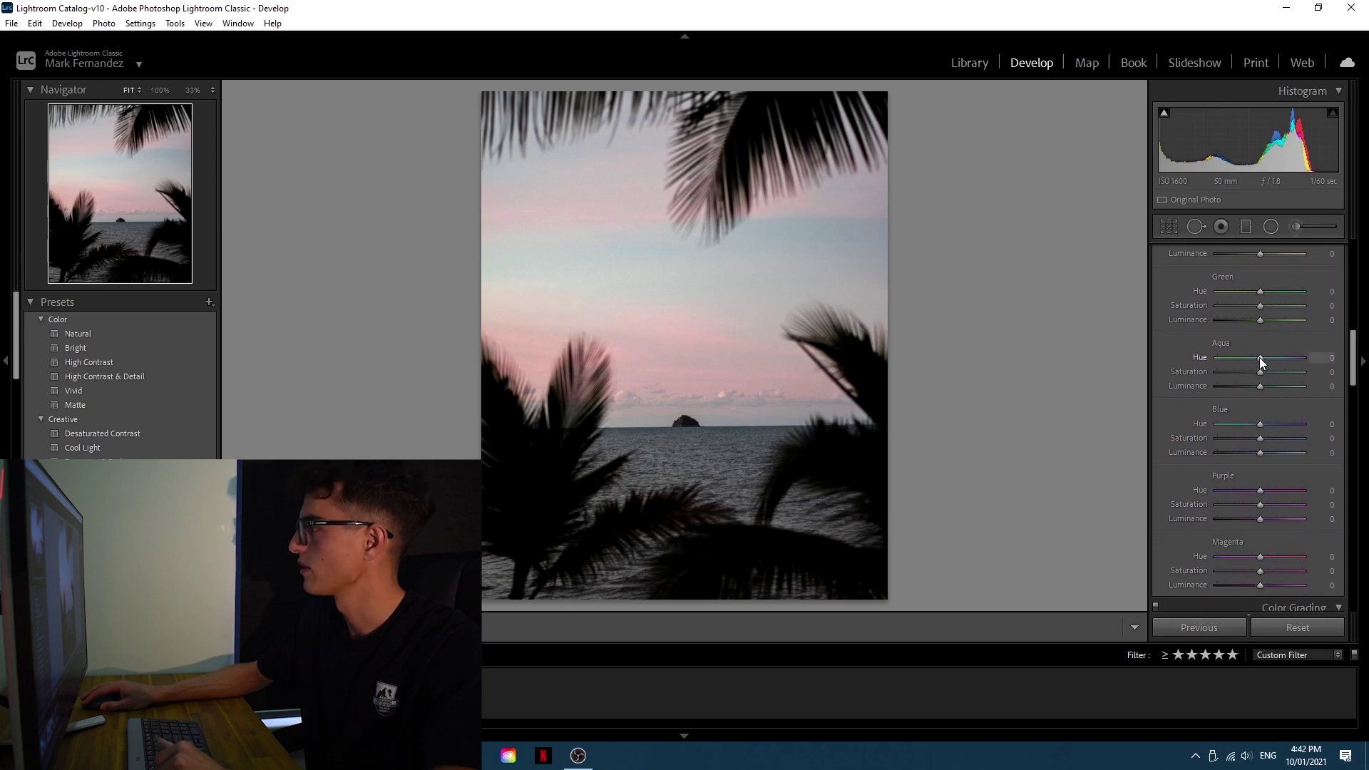
mouse_move(1259, 357)
mouse_down()
mouse_move(1214, 347)
mouse_move(1251, 347)
mouse_up()
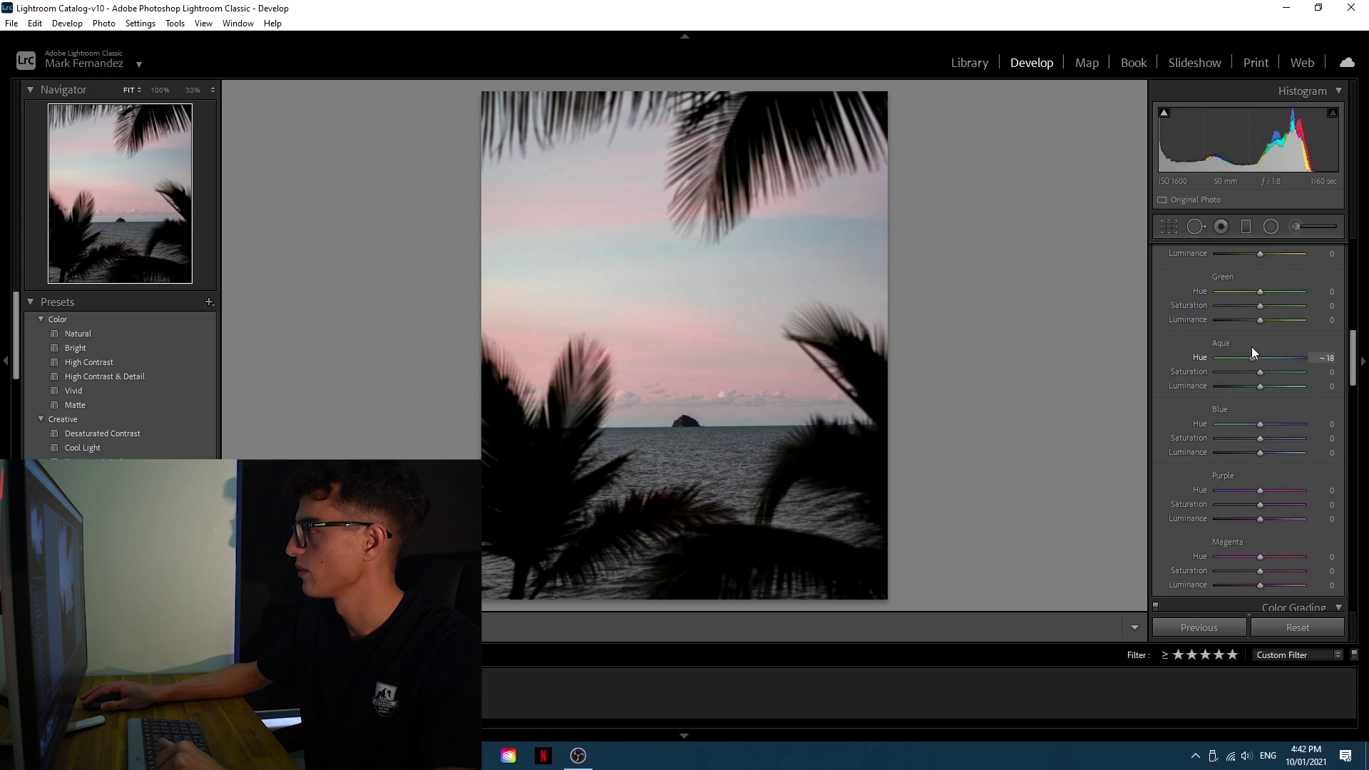
mouse_move(1261, 424)
mouse_down()
mouse_move(1236, 425)
mouse_move(1265, 423)
mouse_move(1268, 436)
mouse_up()
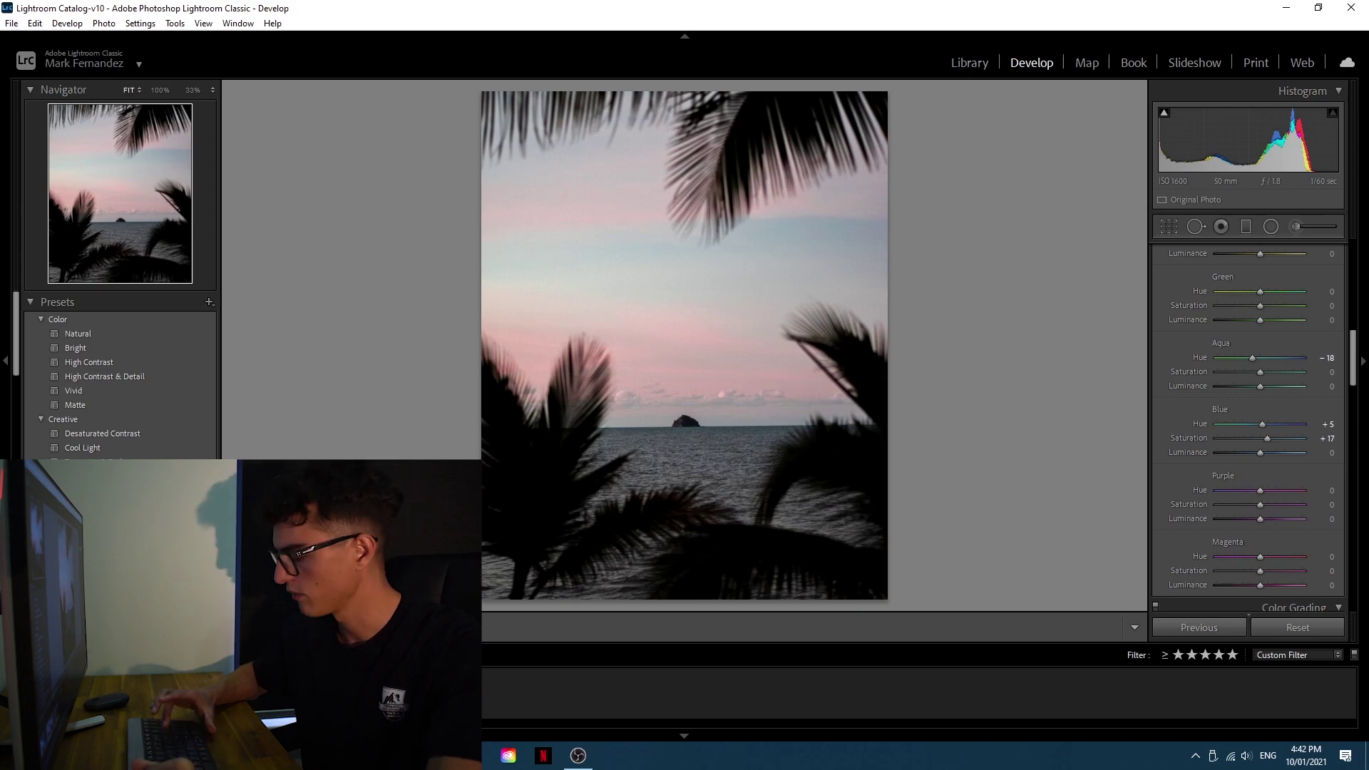
- Compare the palm and sea photo with its unedited version, and inspect the island up close
key(backslash)
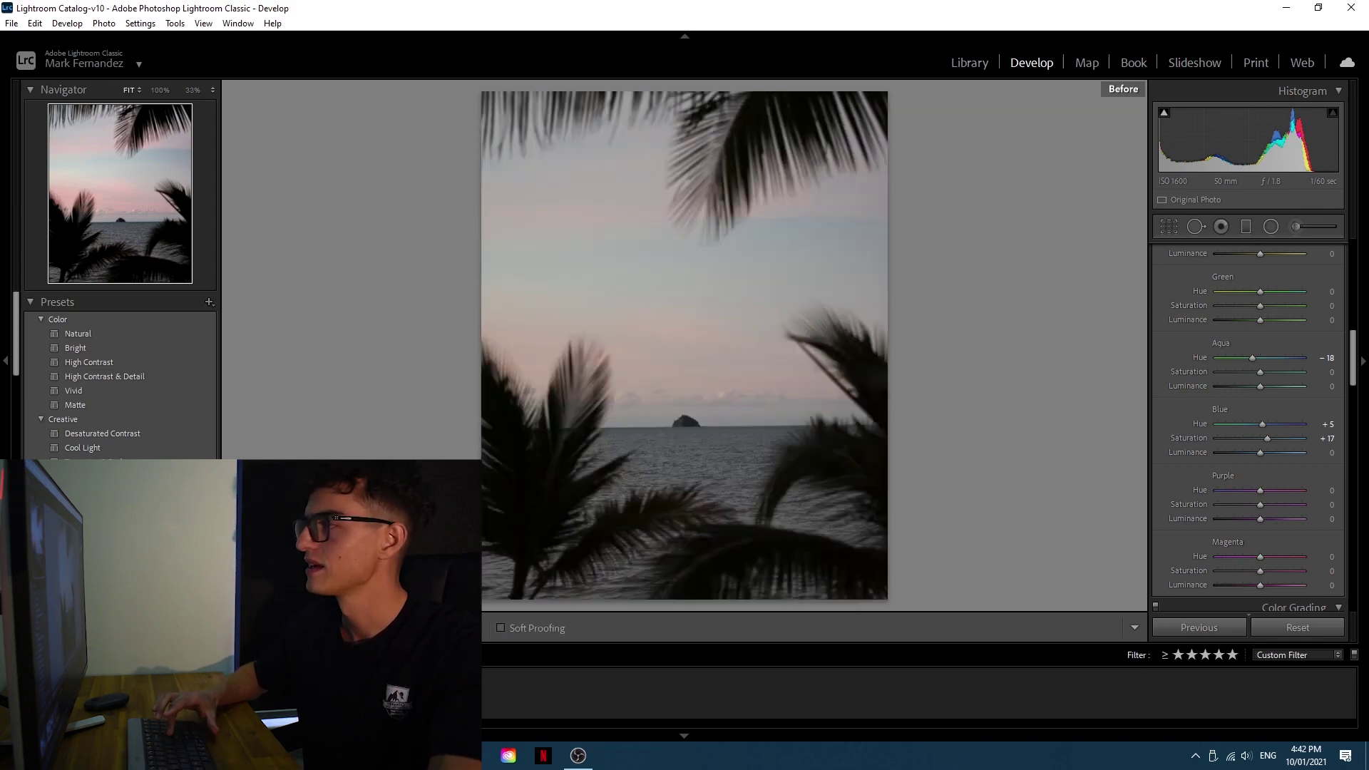
key(backslash)
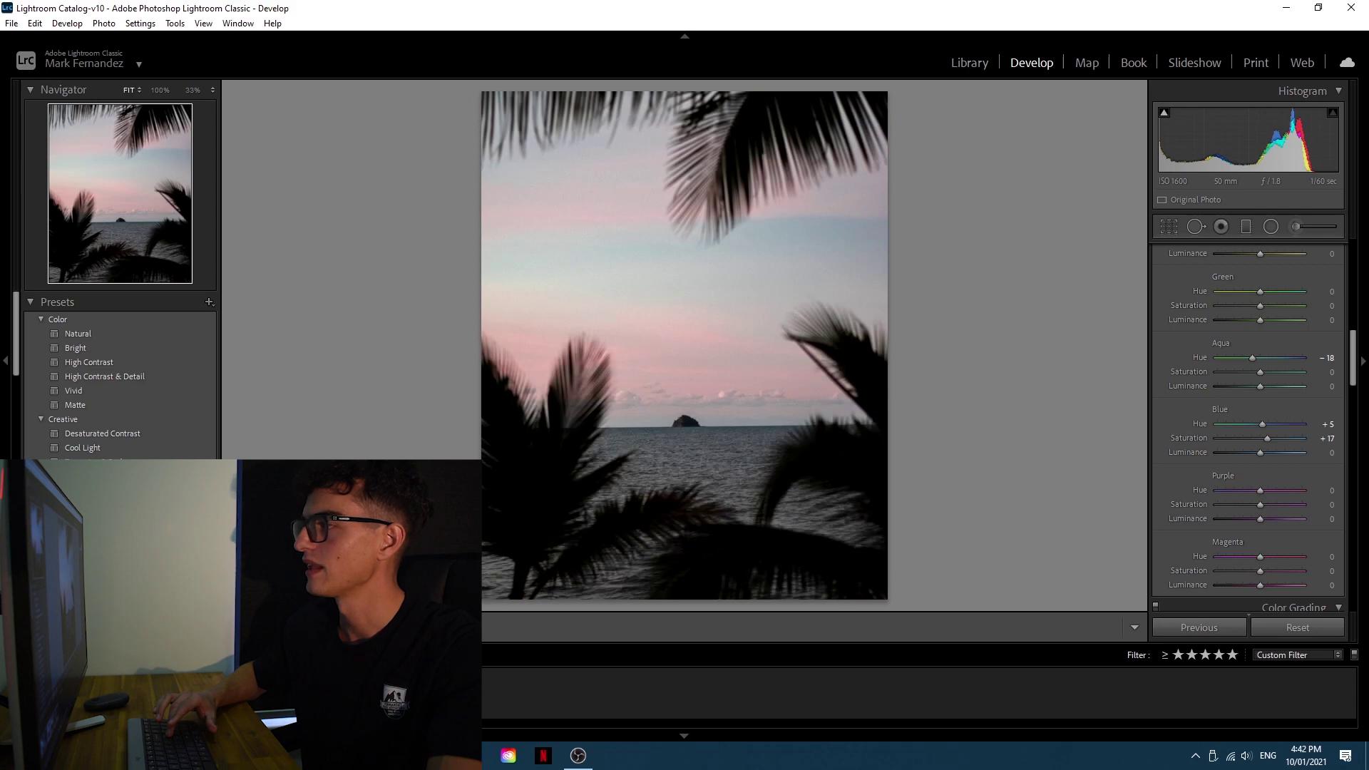
key(backslash)
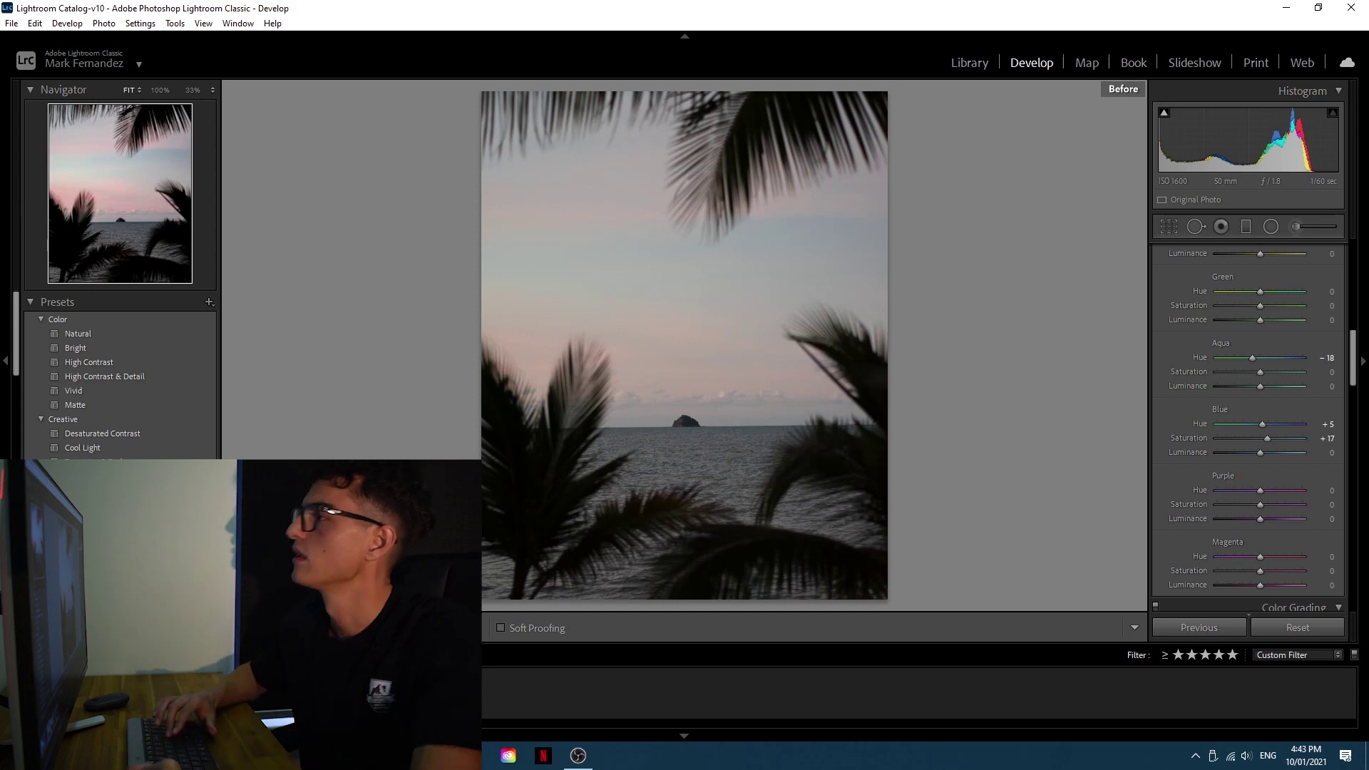
key(backslash)
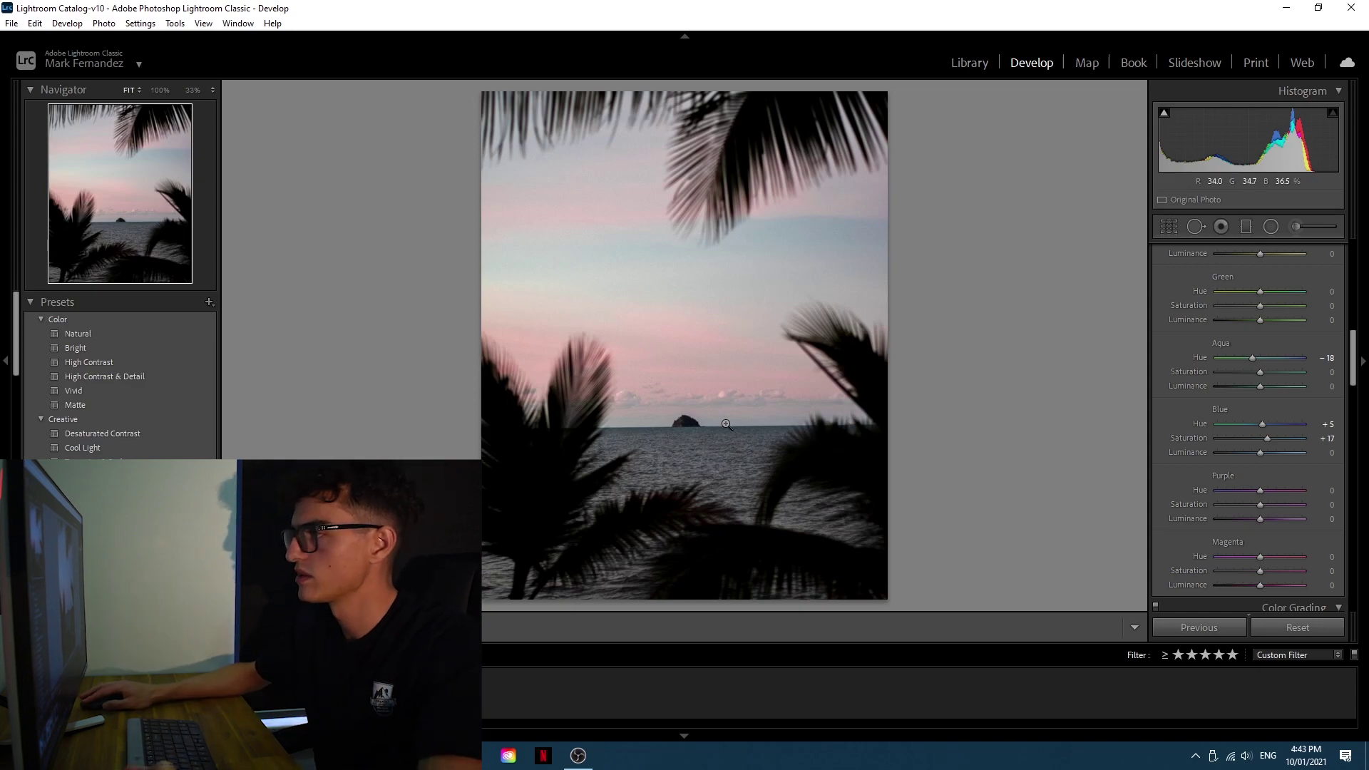
click(695, 426)
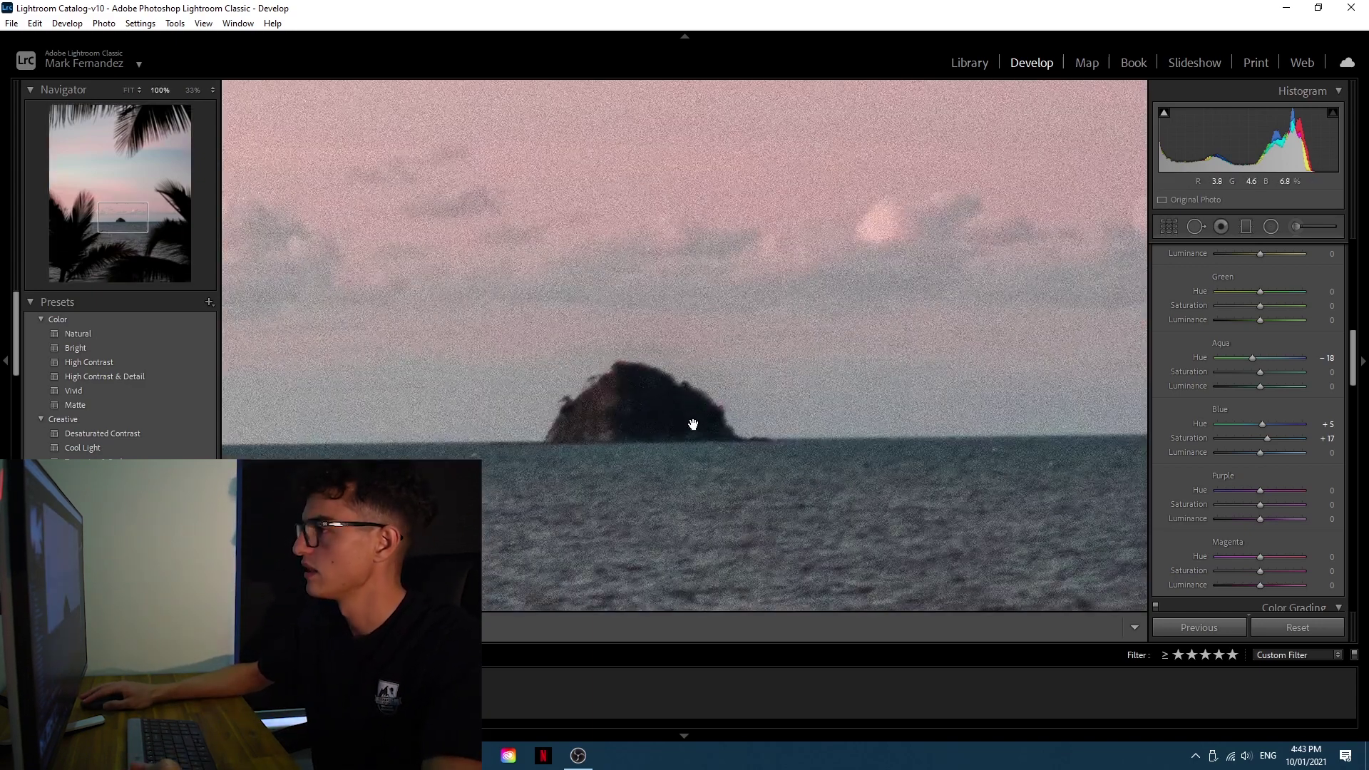
click(697, 420)
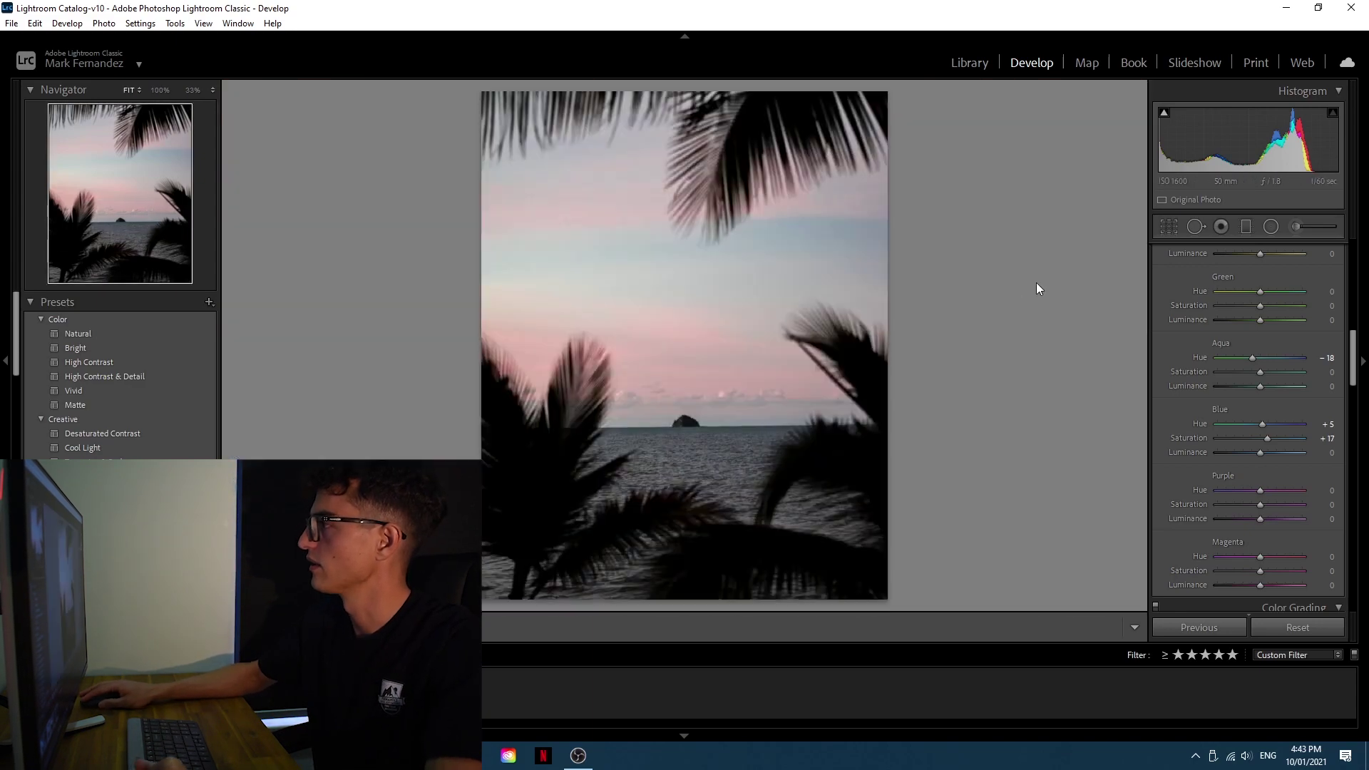
- Tighten the palm photo's 4 x 5 crop slightly by trimming its right side
click(1169, 228)
drag(856, 345, 844, 348)
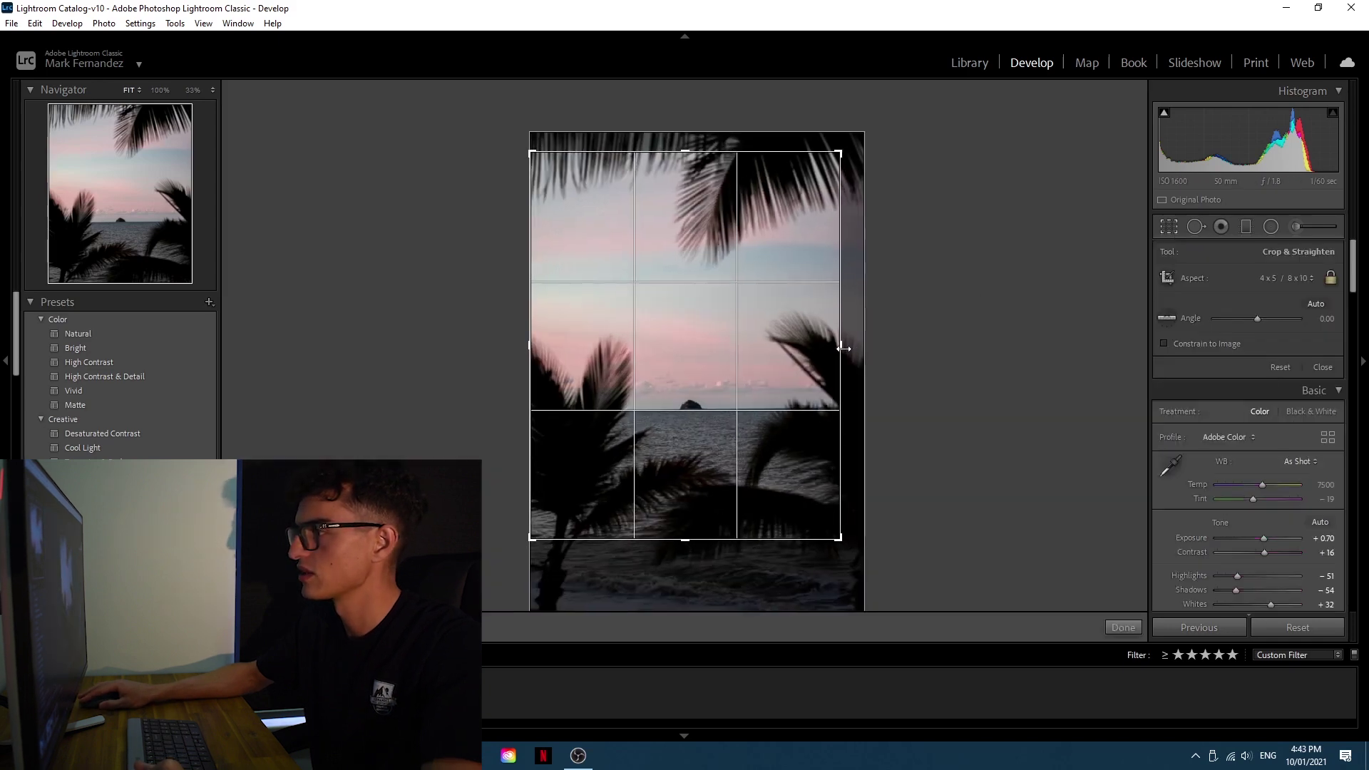
click(1124, 629)
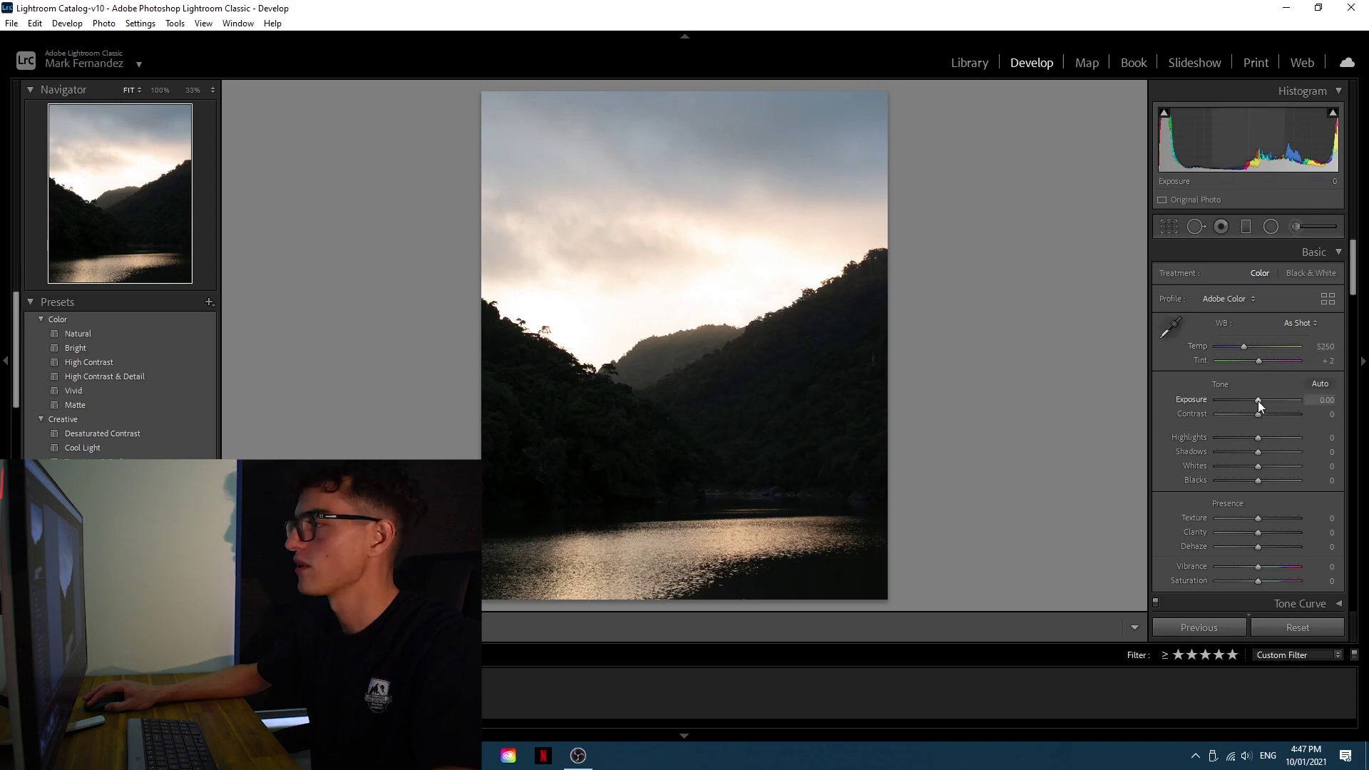
- Reposition the river valley photo vertically within its 4 x 5 crop, keeping the sky, hills and water reflection in the frame
click(1170, 225)
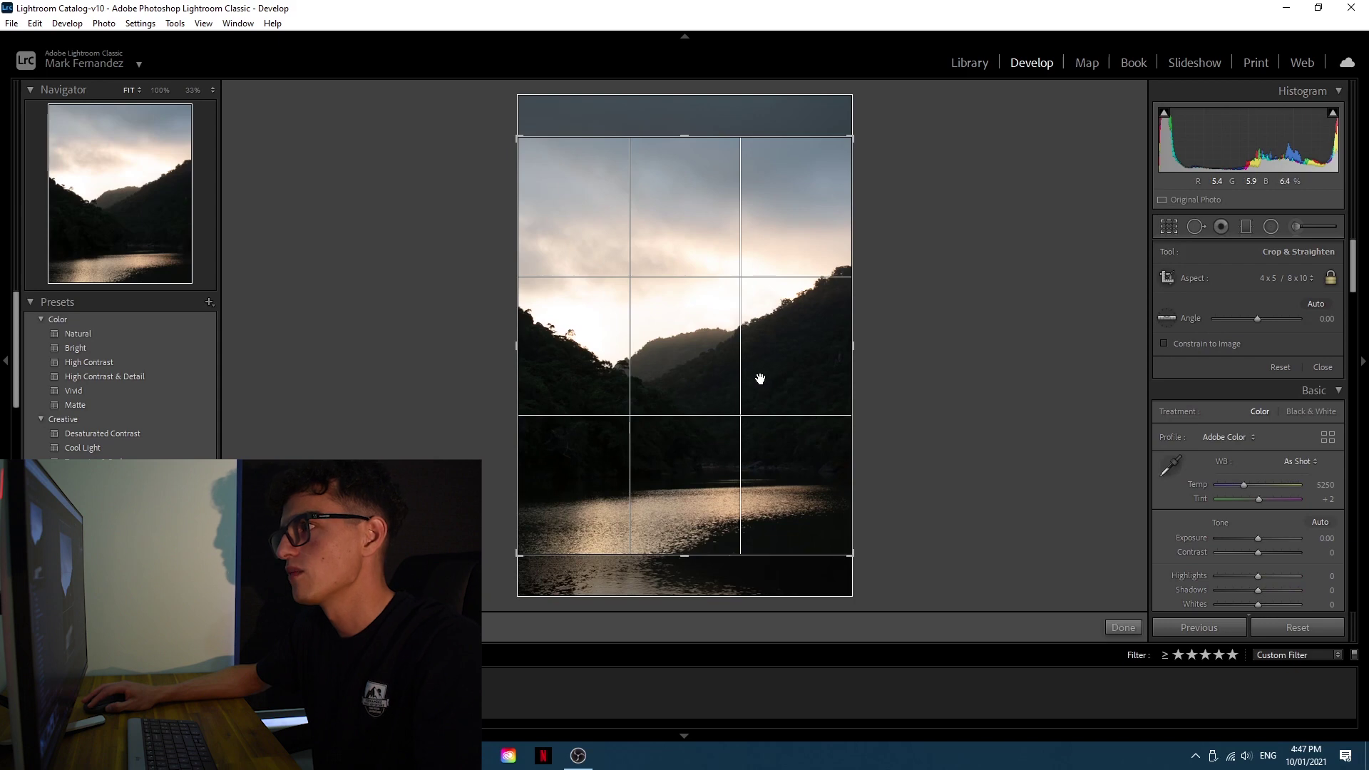
drag(773, 367, 782, 322)
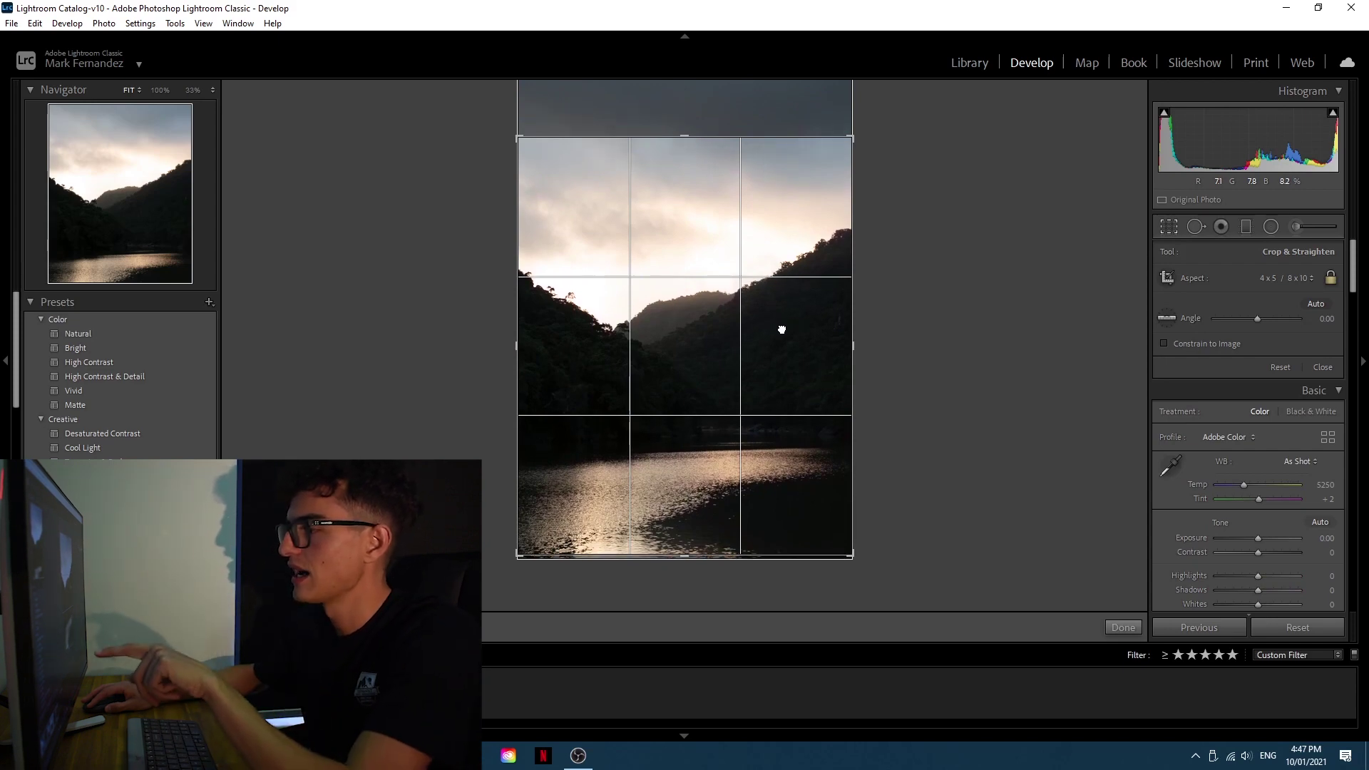
drag(782, 326, 782, 341)
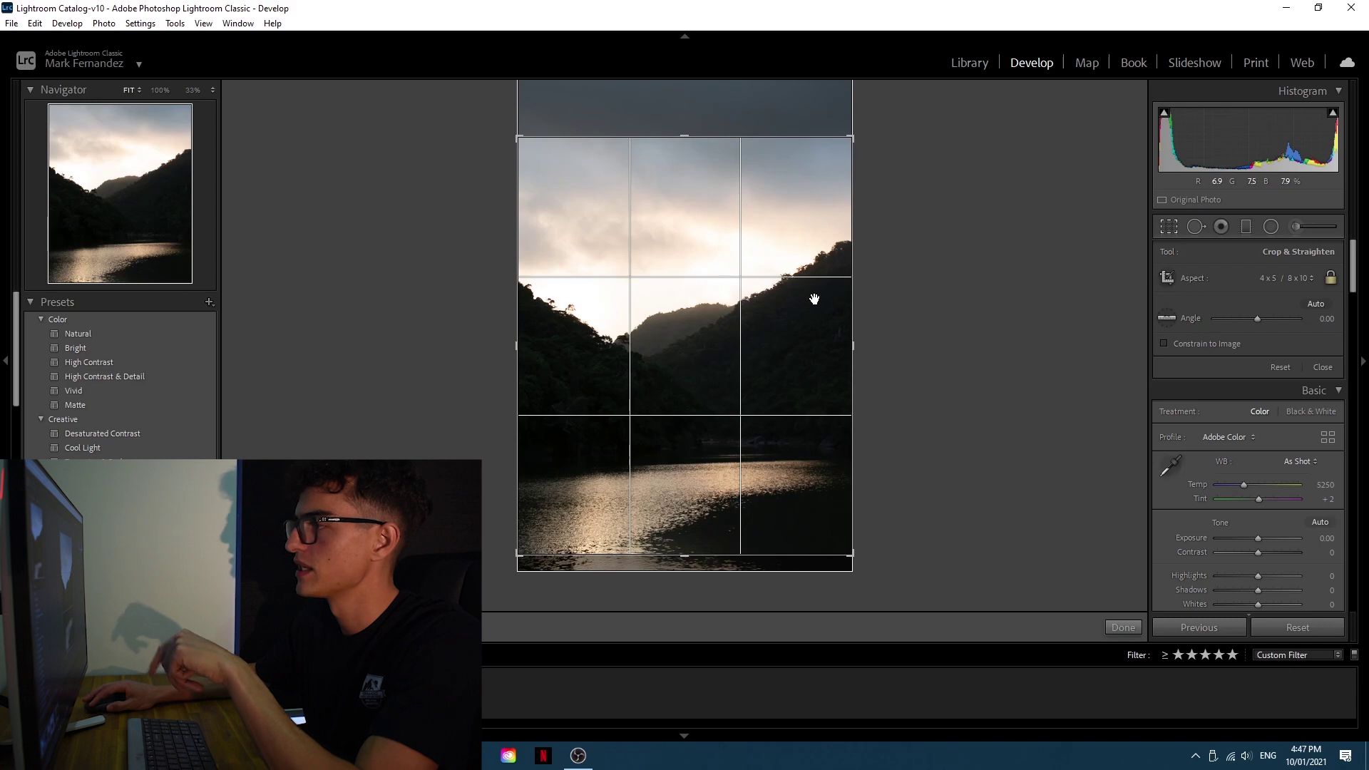
drag(694, 342, 691, 352)
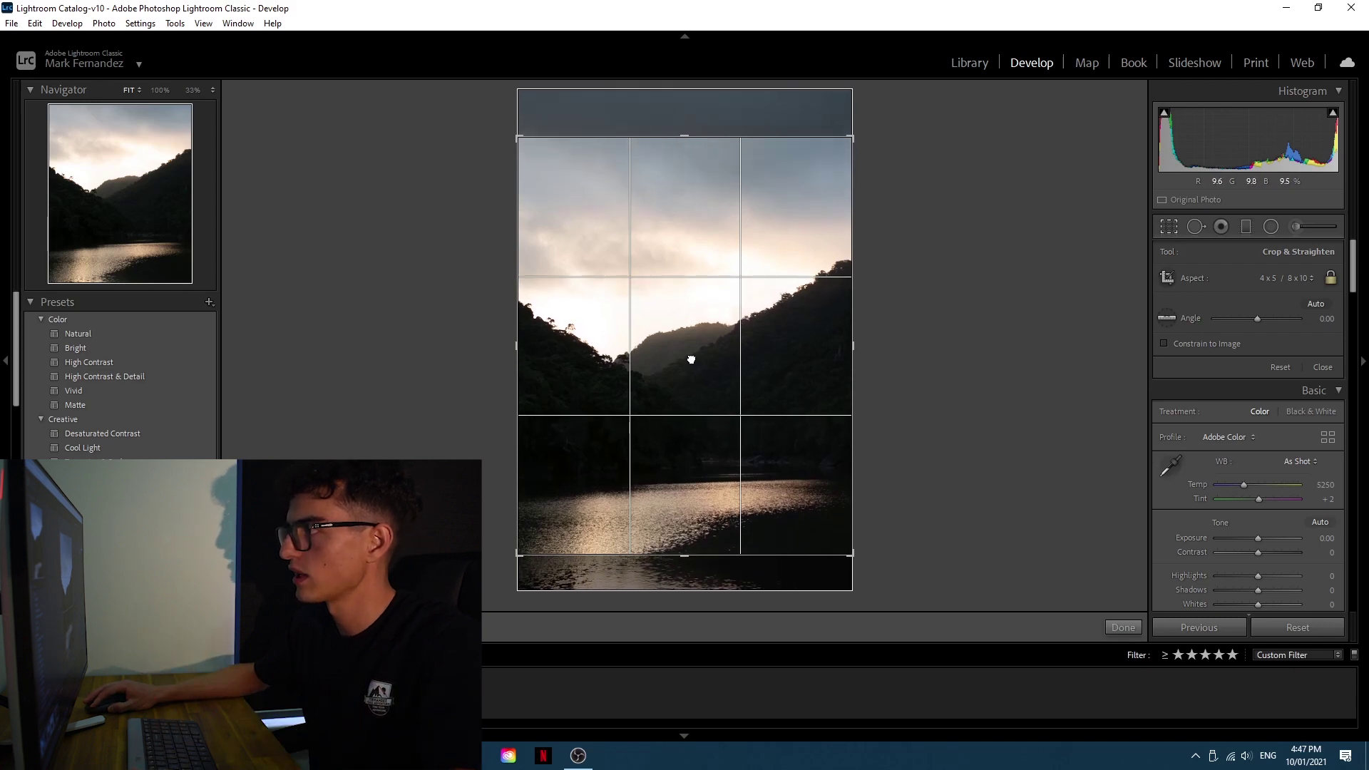
click(1127, 630)
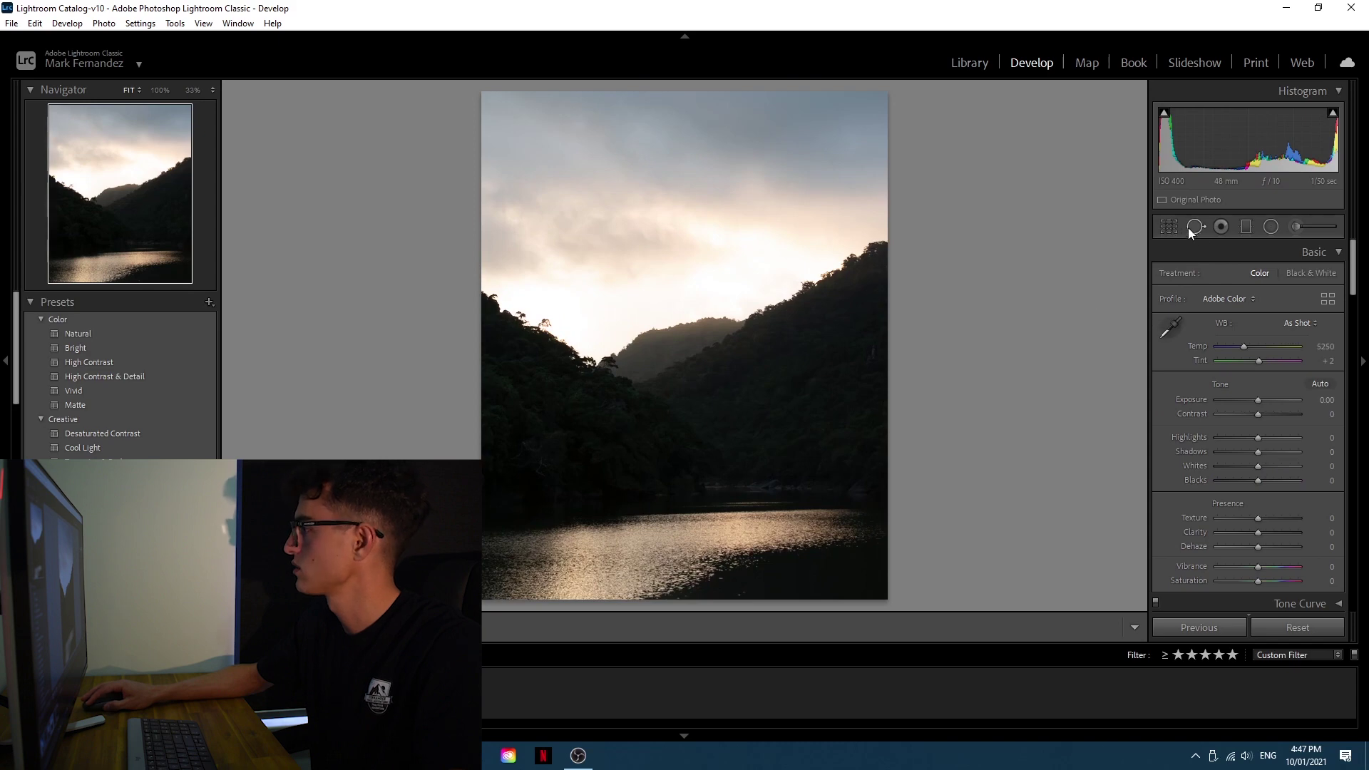
- Set Exposure to +0.70, Contrast to +19, Highlights to +2 and Shadows to +23, trying Highlights at -100 along the way
drag(1260, 400, 1268, 413)
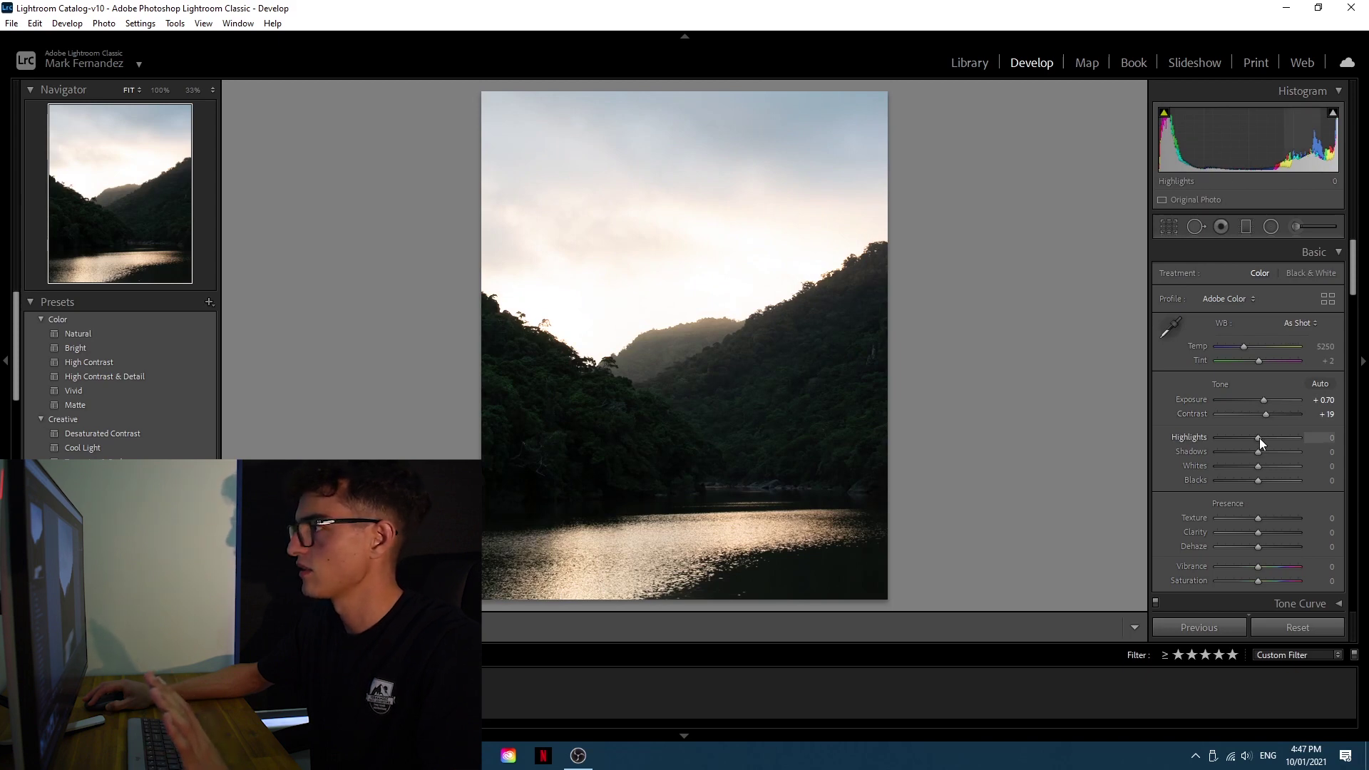
drag(1259, 438, 1175, 446)
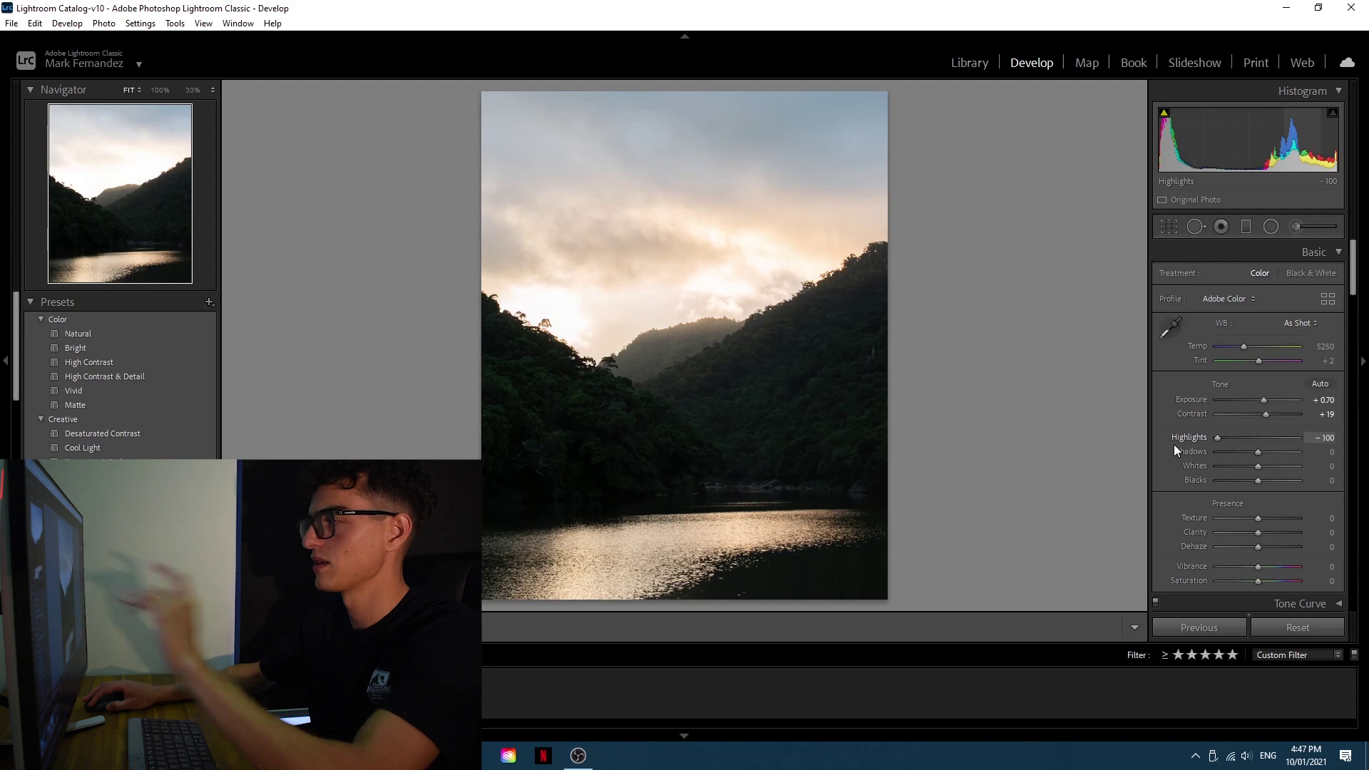
drag(1208, 435, 1260, 434)
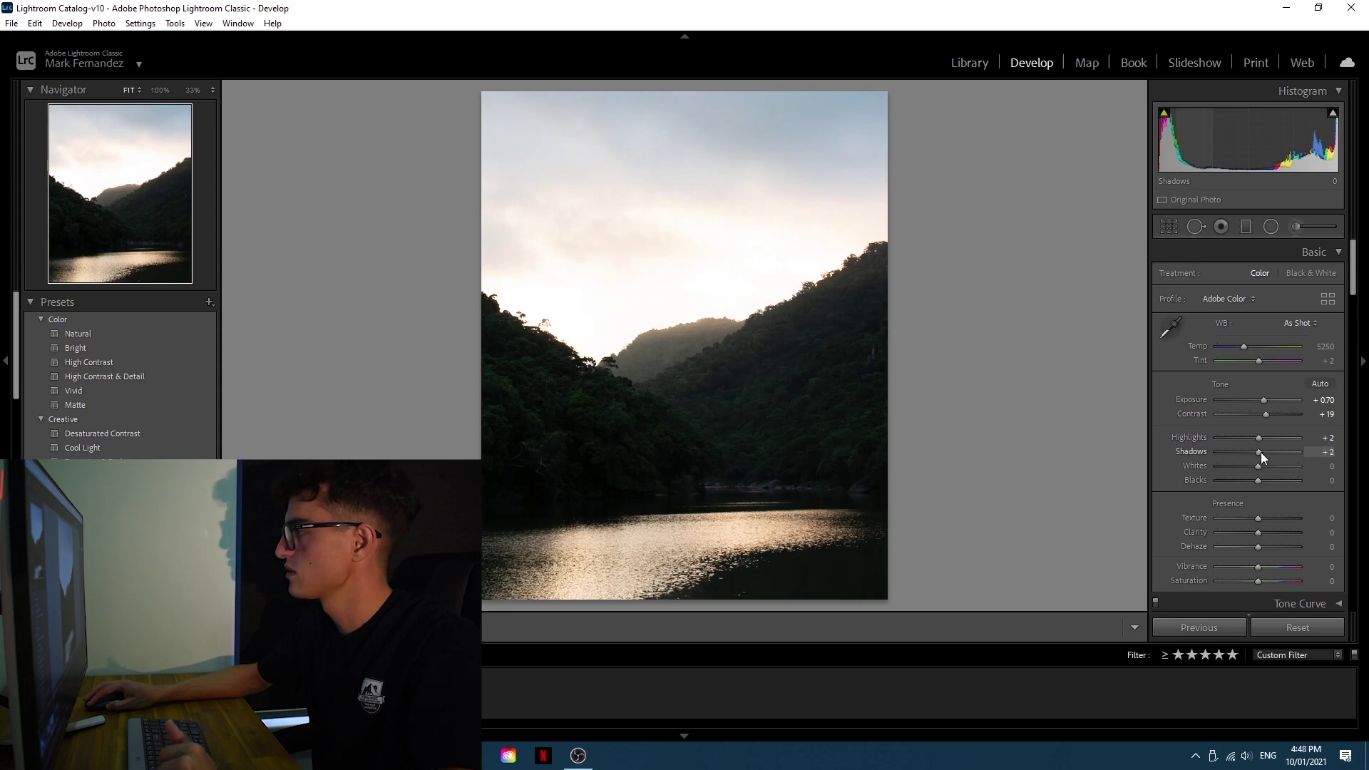
mouse_move(1260, 452)
mouse_down()
mouse_move(1239, 456)
mouse_move(1295, 443)
mouse_move(1268, 448)
mouse_up()
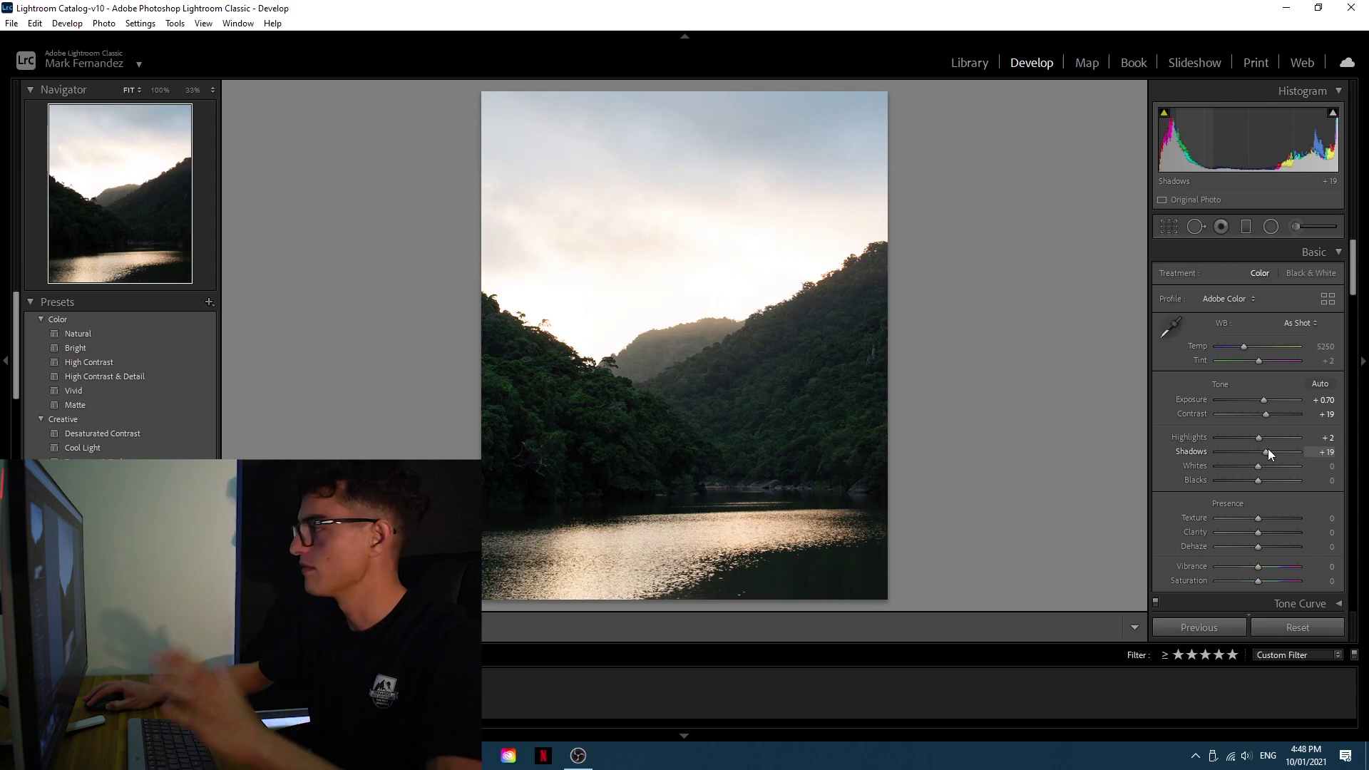
drag(1268, 448, 1269, 447)
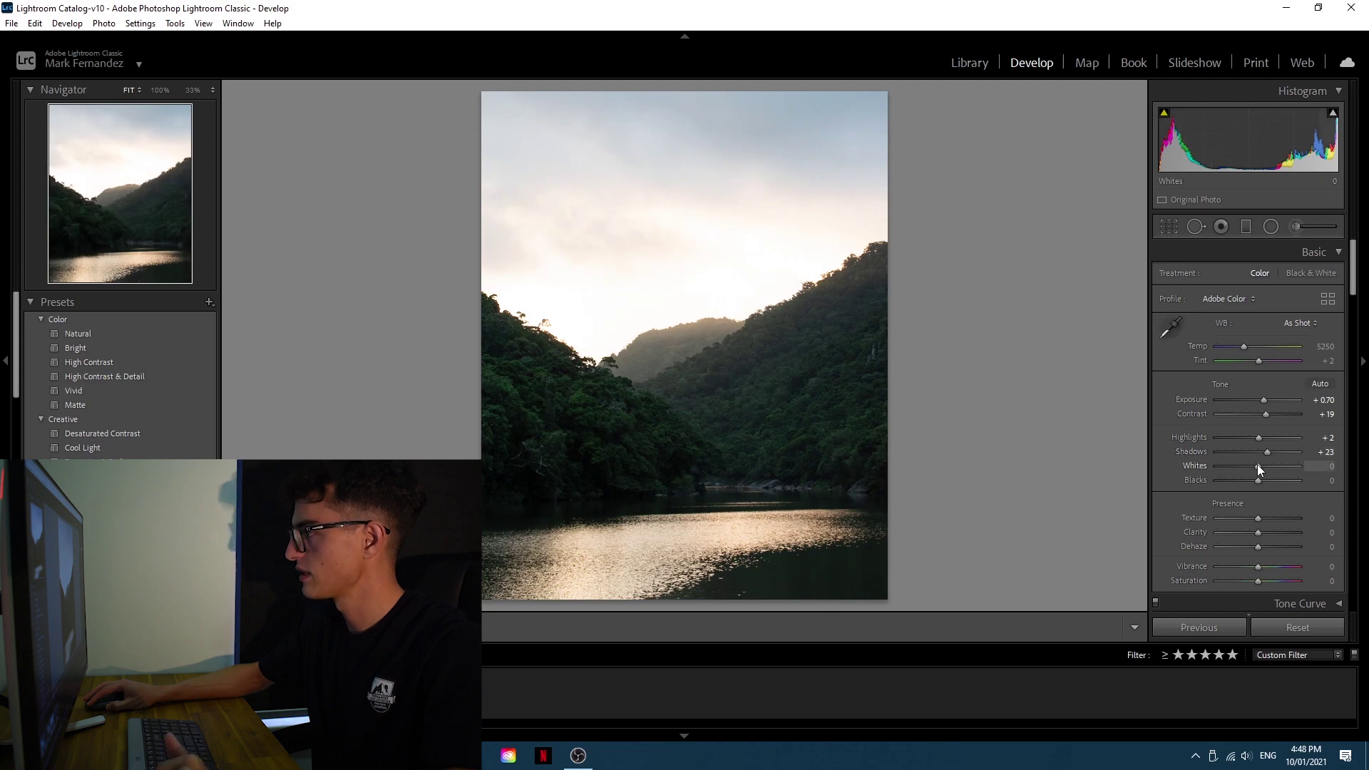
- Set Whites to +21, Blacks to +4, Clarity to +9 and Vibrance to +25
drag(1259, 467, 1260, 481)
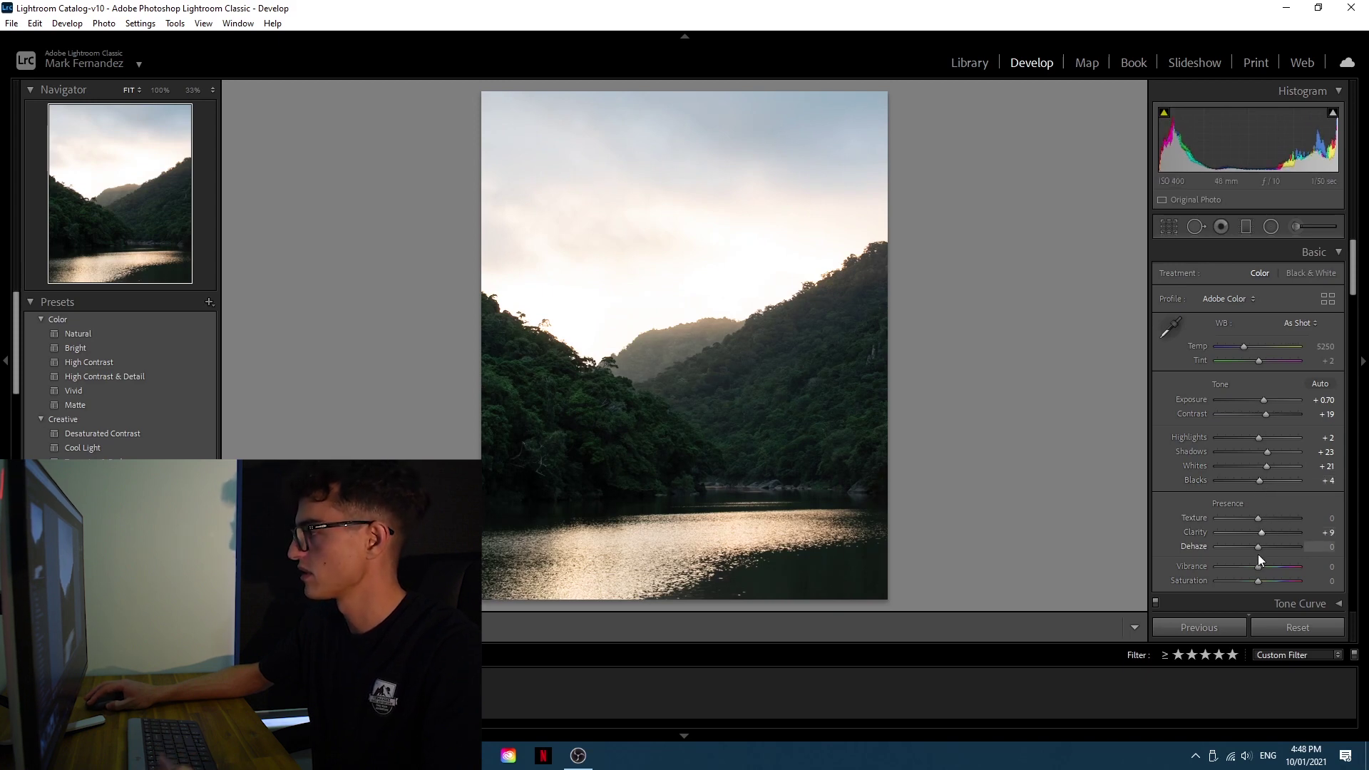
drag(1258, 566, 1268, 566)
scroll(1355, 288, down, 5)
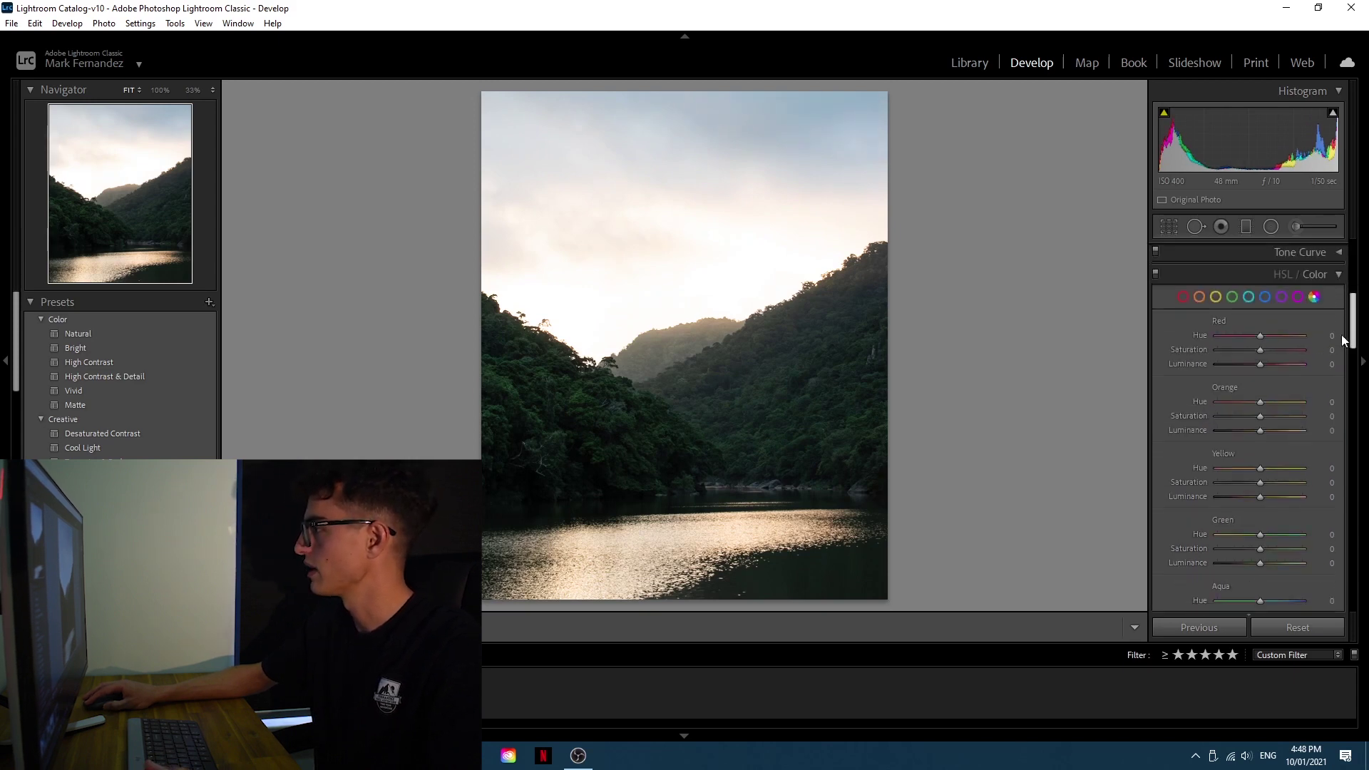
scroll(1355, 288, up, 5)
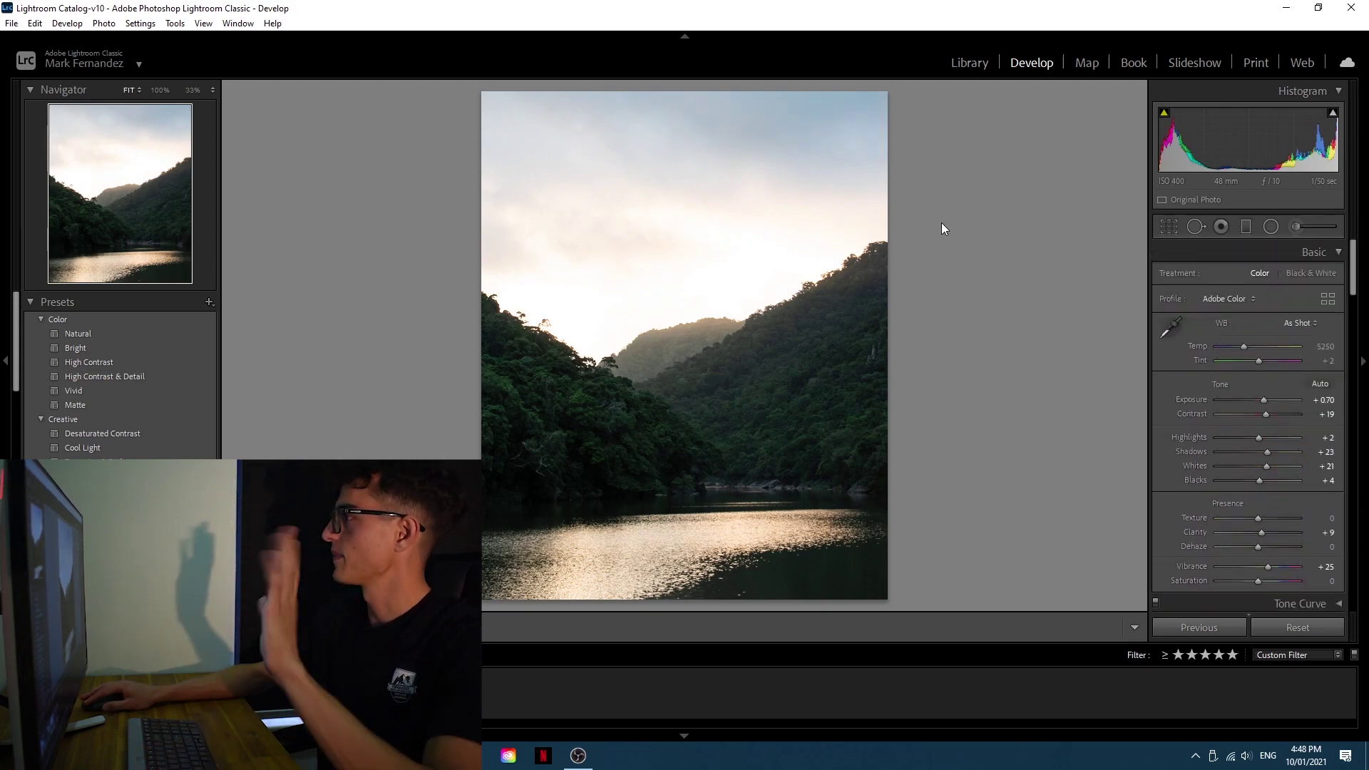
- Add a graduated filter with Temp -15, Exposure -1.47 and Blacks -30 from the upper sky down across the hills, centred just above the valley
click(1246, 226)
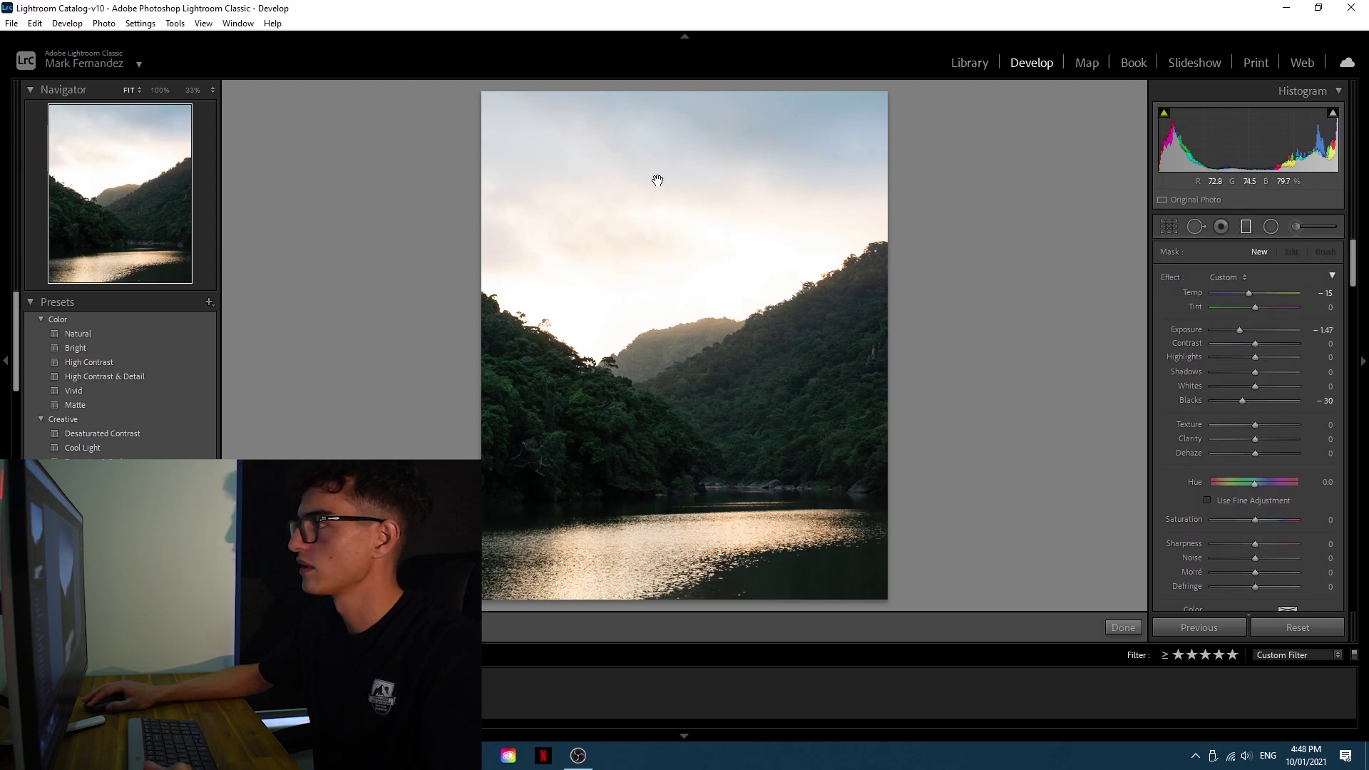
drag(663, 107, 682, 437)
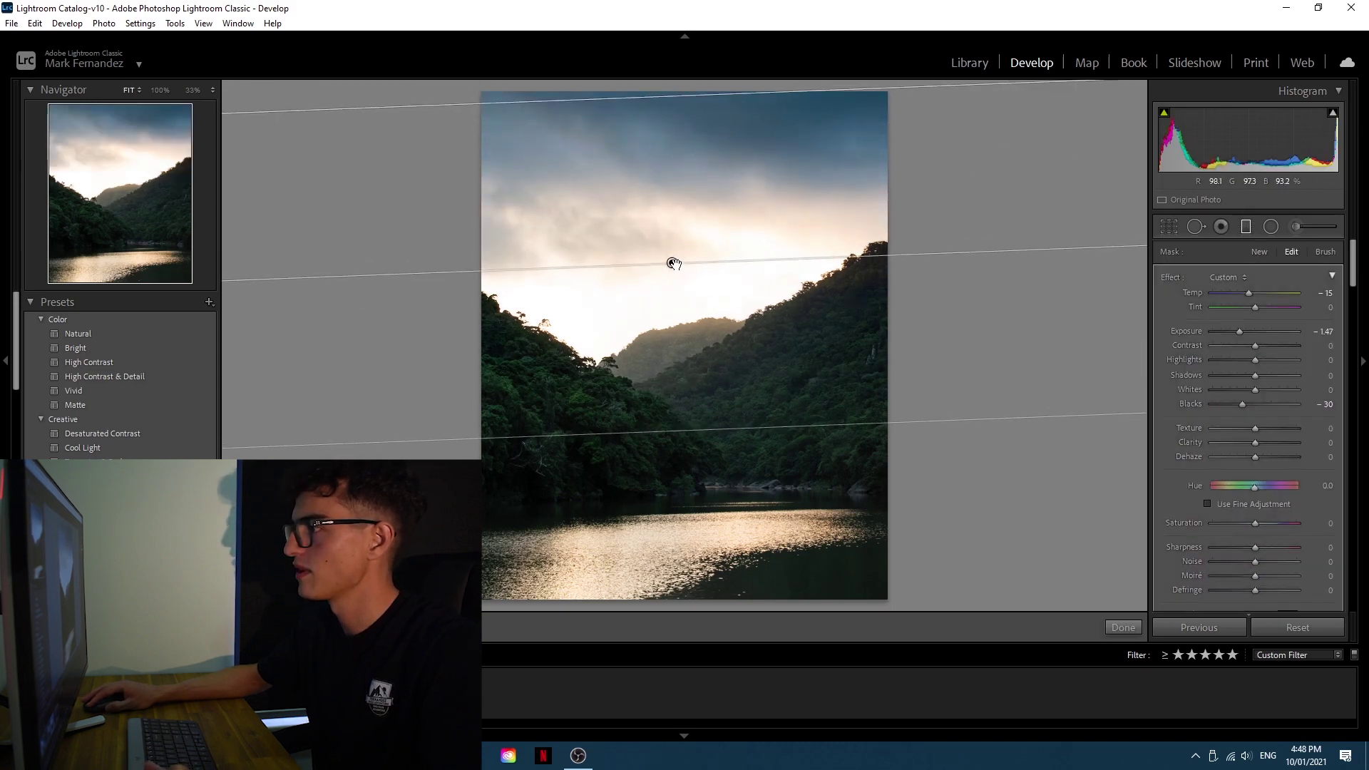
mouse_move(672, 263)
mouse_down()
mouse_move(656, 306)
mouse_move(673, 350)
mouse_move(669, 282)
mouse_up()
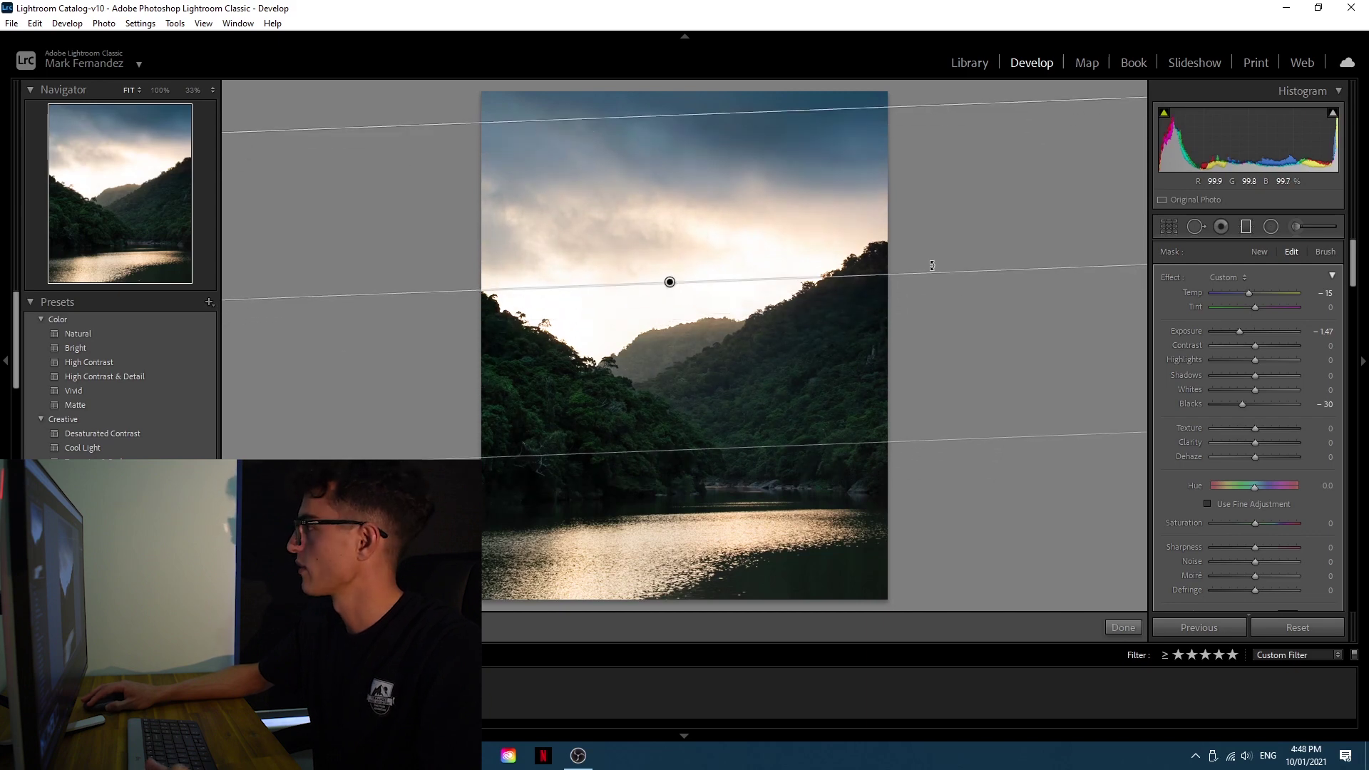
- Set the sky filter's Highlights to -100, Blacks to -1 and Exposure to -0.17, and move the filter lower over the hills
drag(1239, 331, 1252, 331)
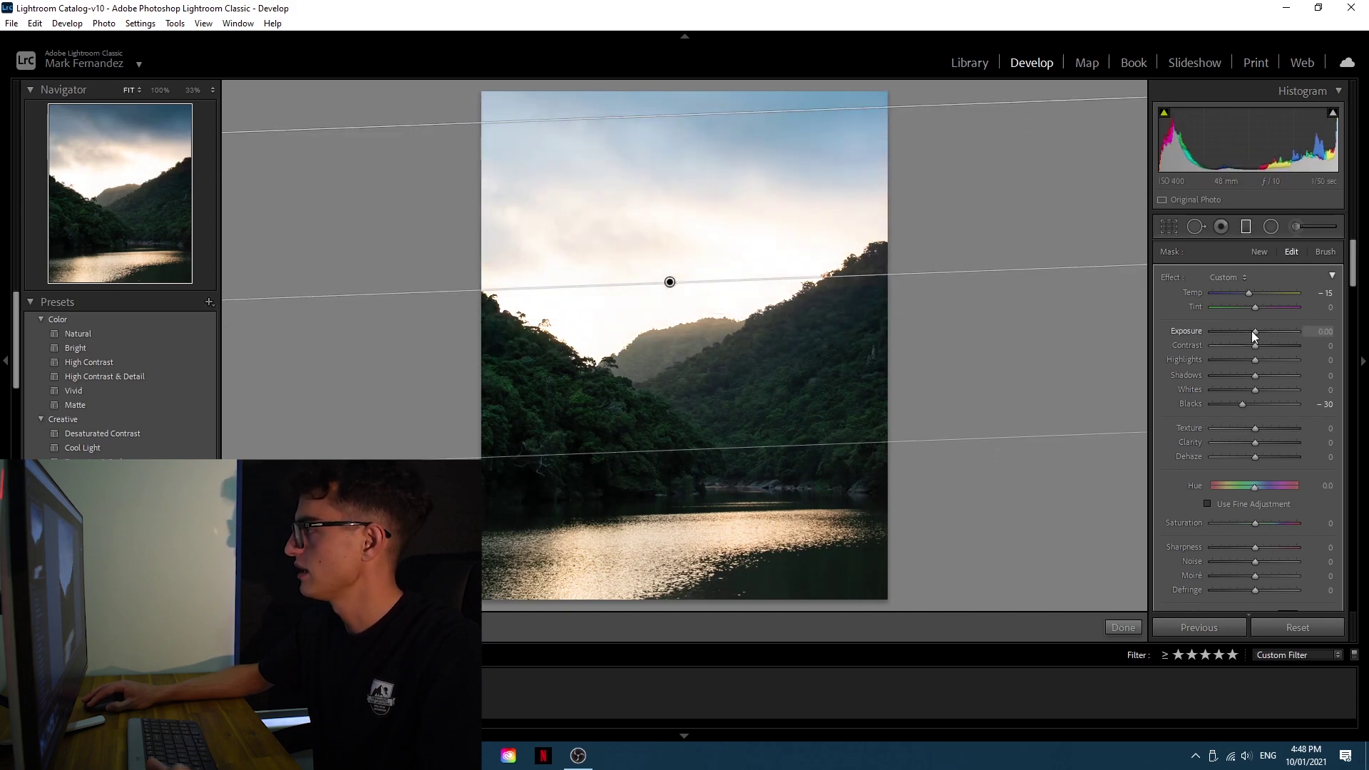
drag(1242, 404, 1161, 378)
drag(670, 281, 705, 311)
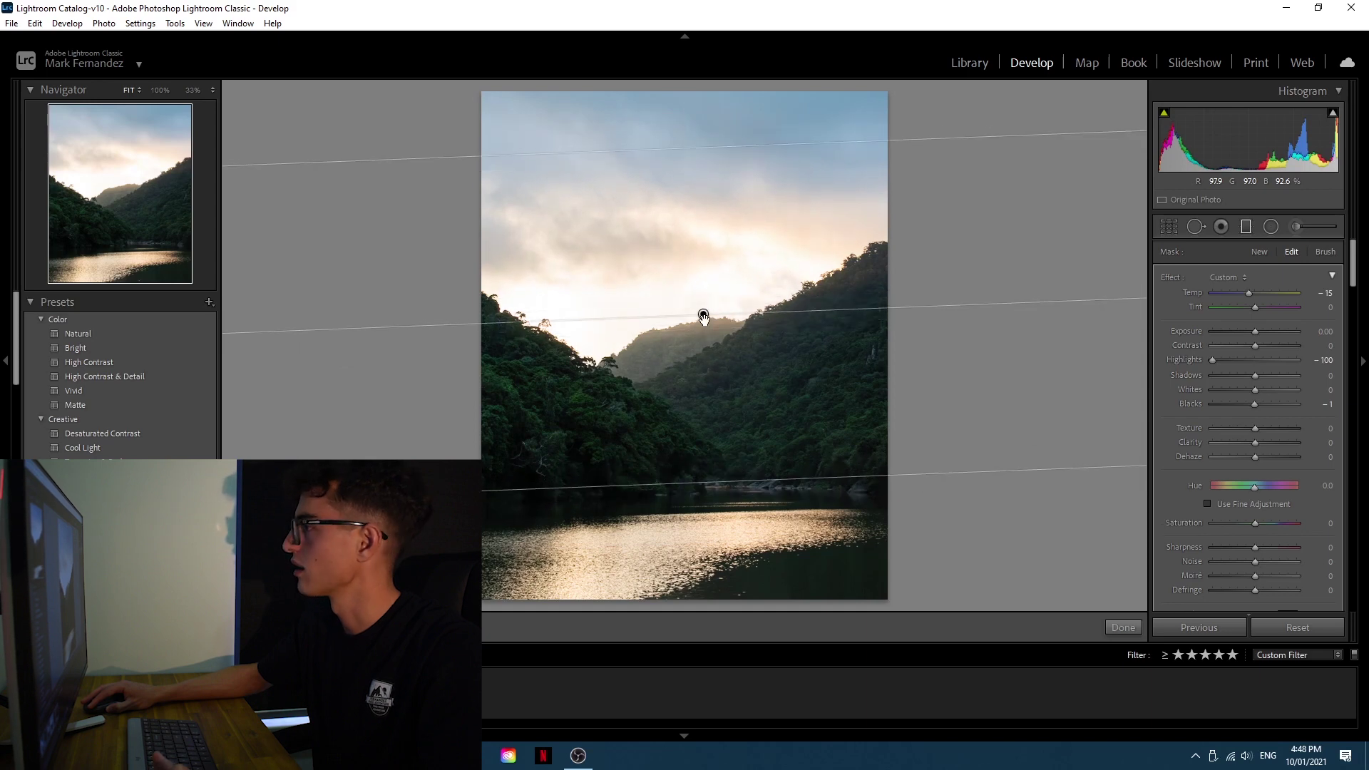
drag(1256, 331, 1255, 331)
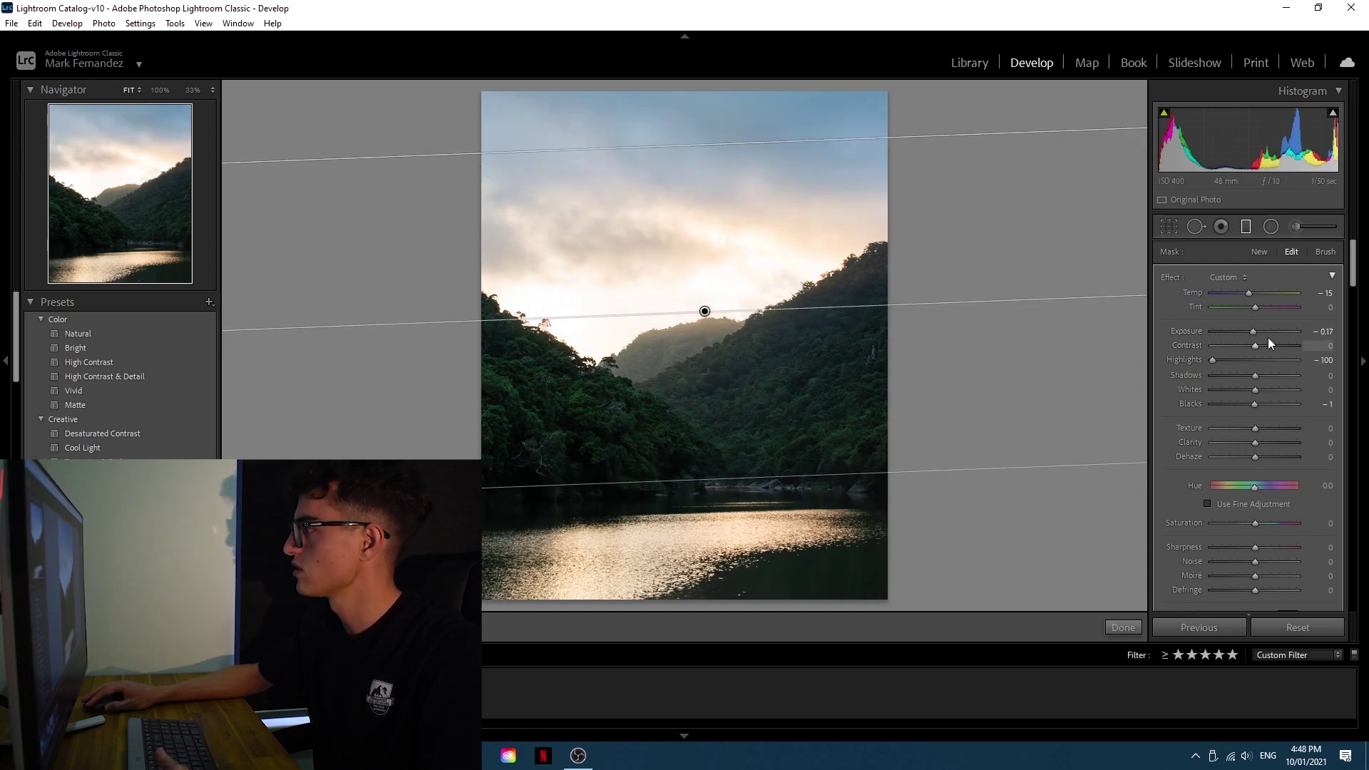
- Darken the sky filter to -4.00 Exposure to judge its reach, move it higher, set its Exposure to -1.45 and finish it
drag(1254, 331, 1194, 333)
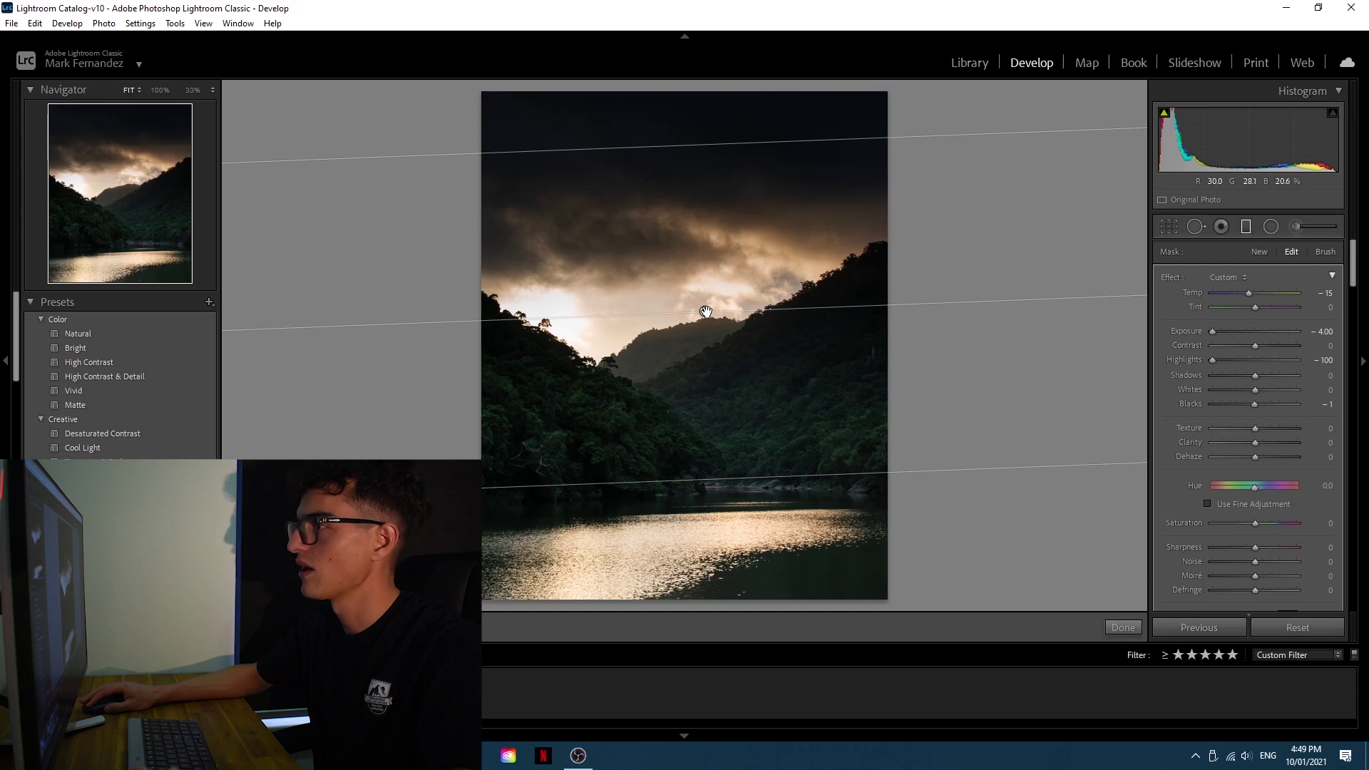
drag(705, 312, 722, 241)
mouse_move(725, 264)
mouse_down()
mouse_move(725, 284)
mouse_move(729, 271)
mouse_up()
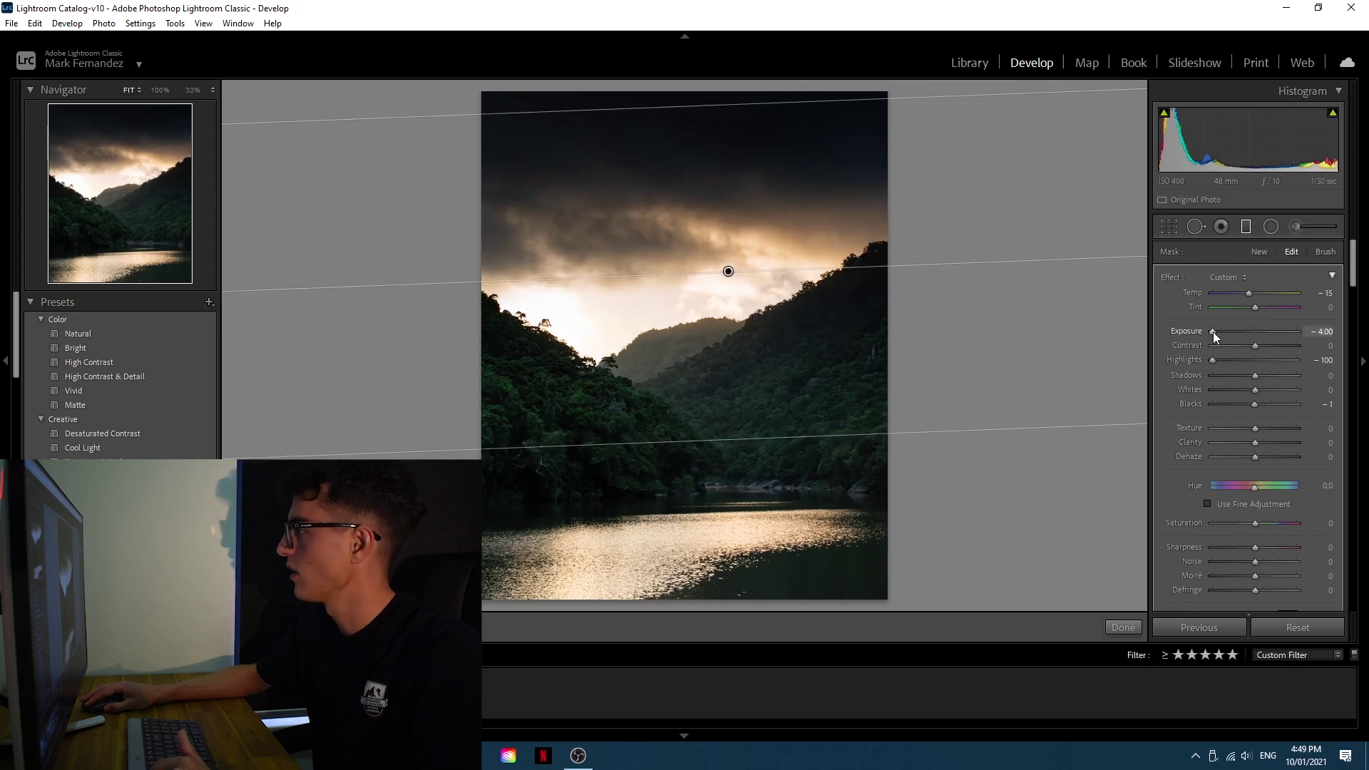
drag(1213, 332, 1239, 332)
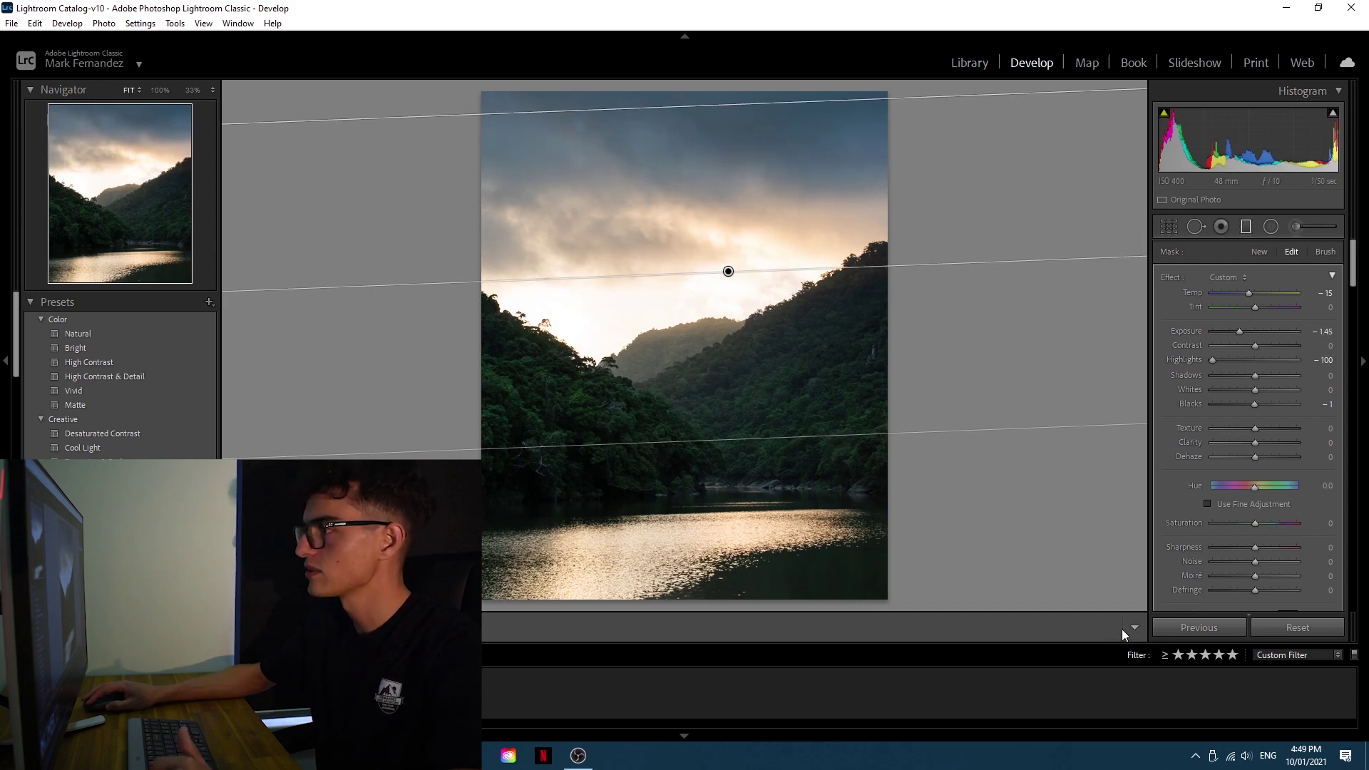
click(1123, 629)
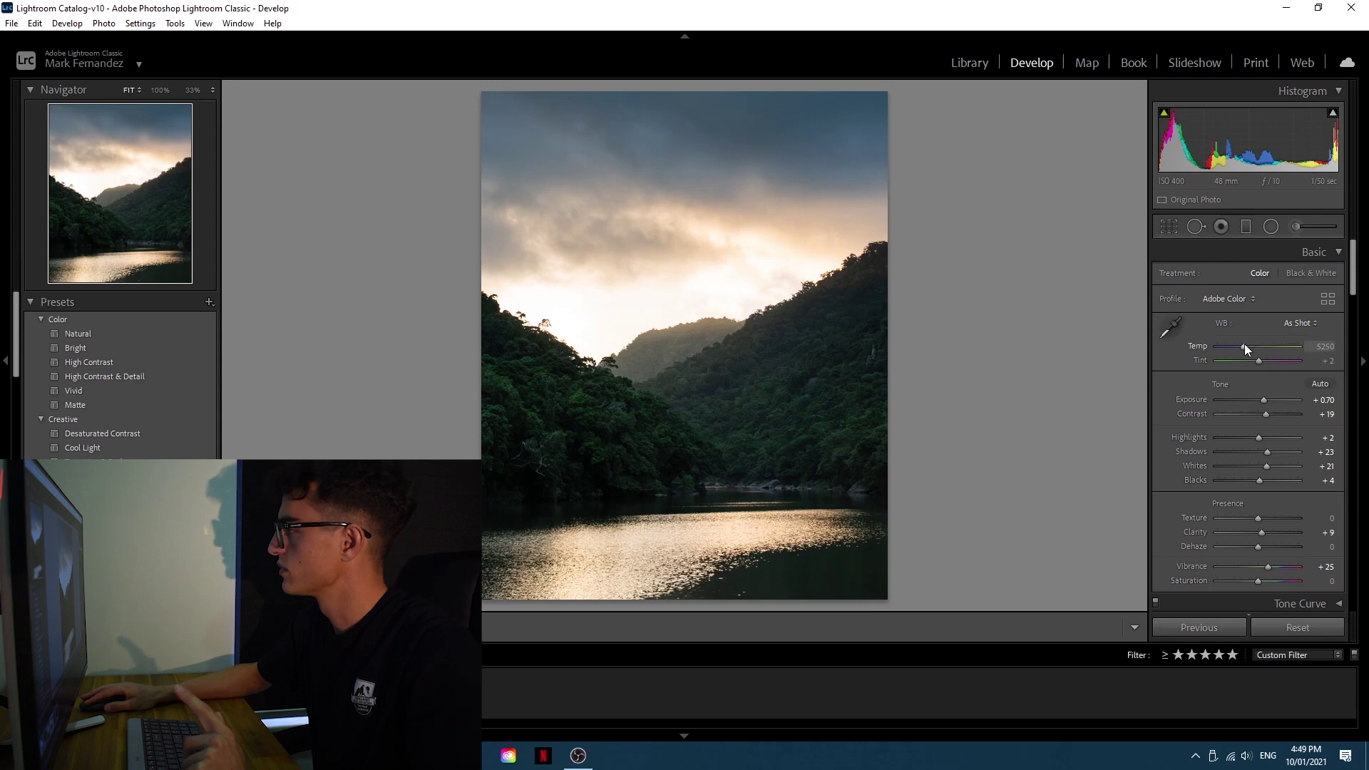
- Warm the river photo by setting Temp to 7000, and set Vibrance to +35 and Saturation to +5
drag(1244, 345, 1255, 348)
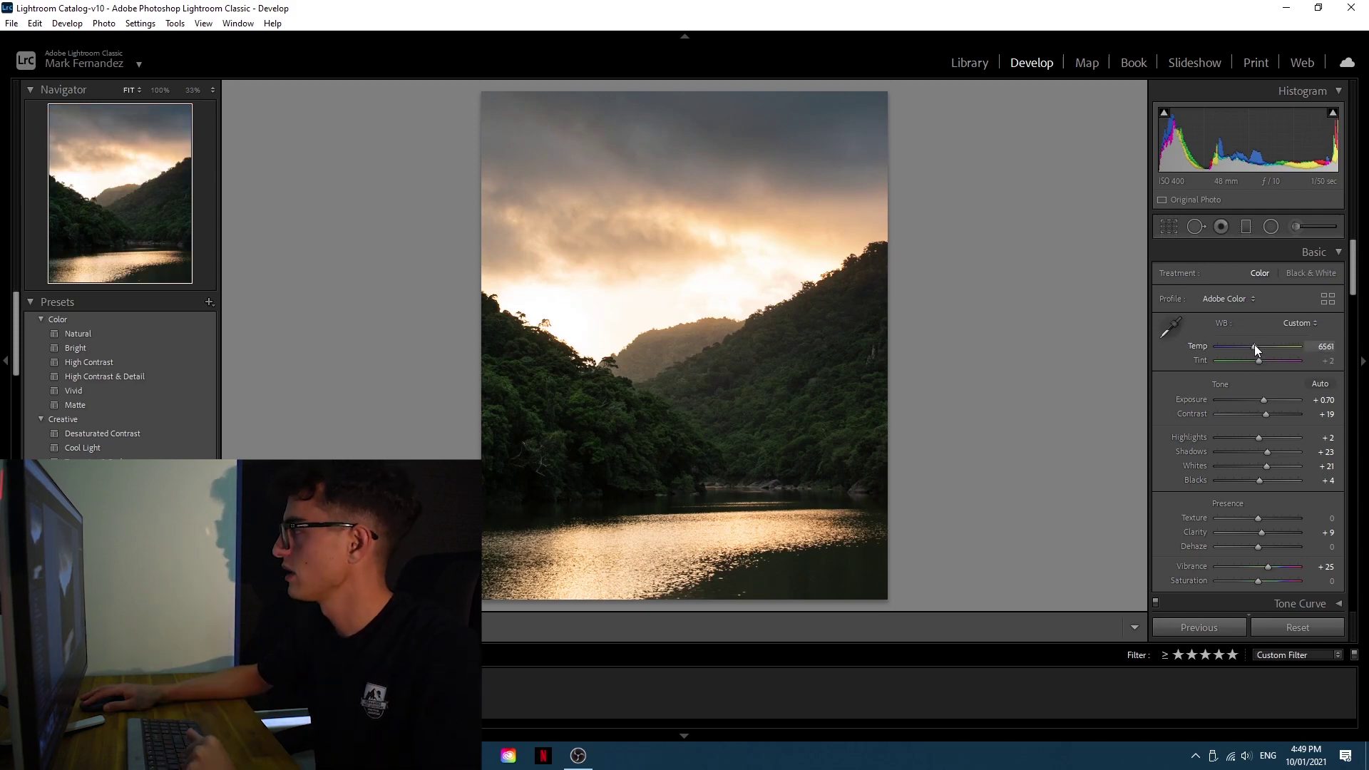
drag(1255, 345, 1258, 344)
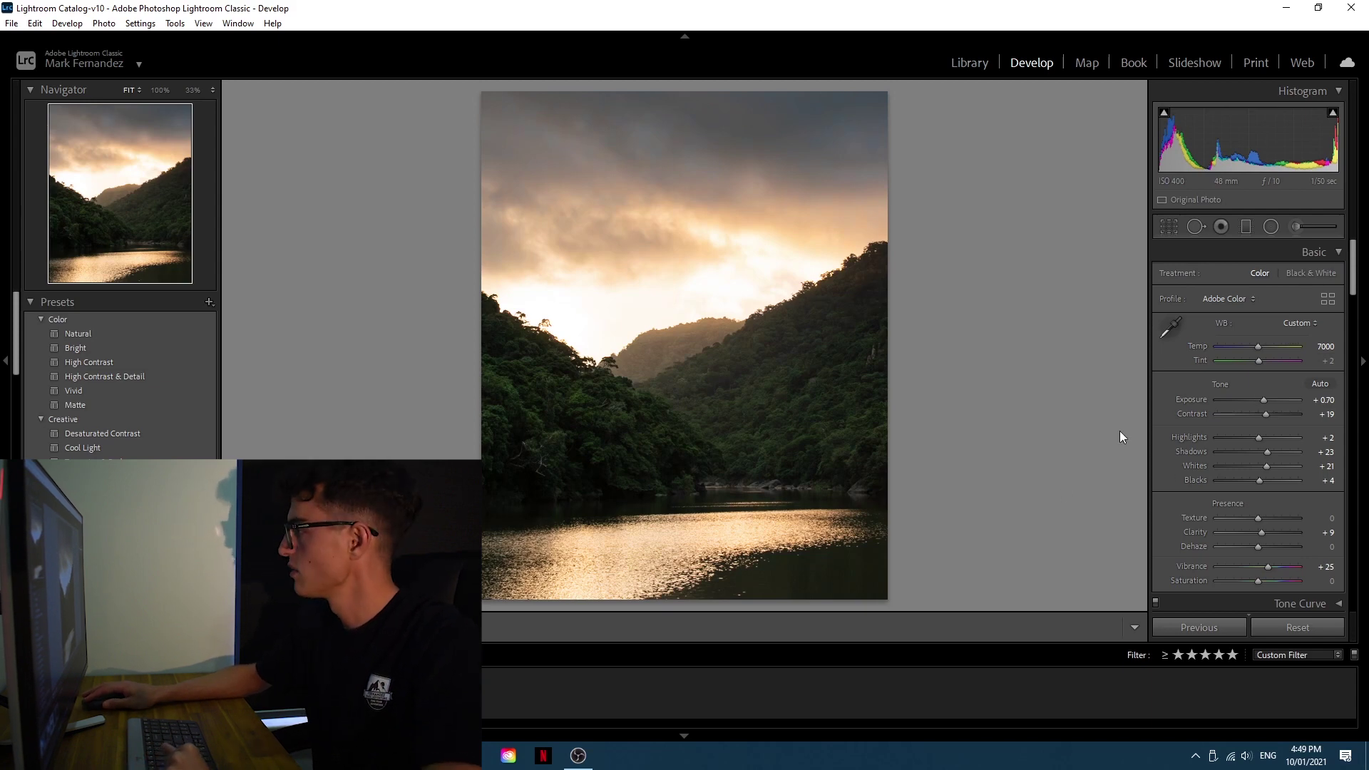
scroll(1359, 279, down, 2)
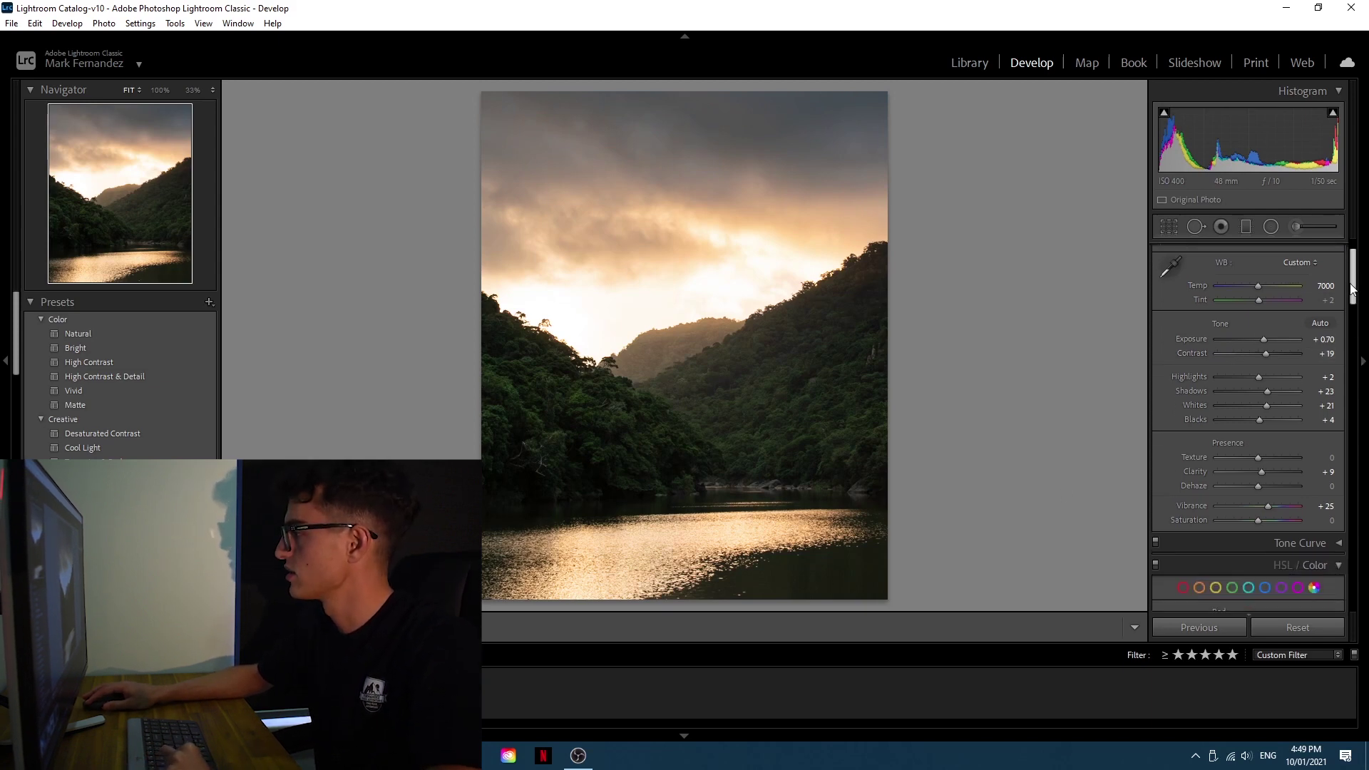
drag(1269, 507, 1259, 520)
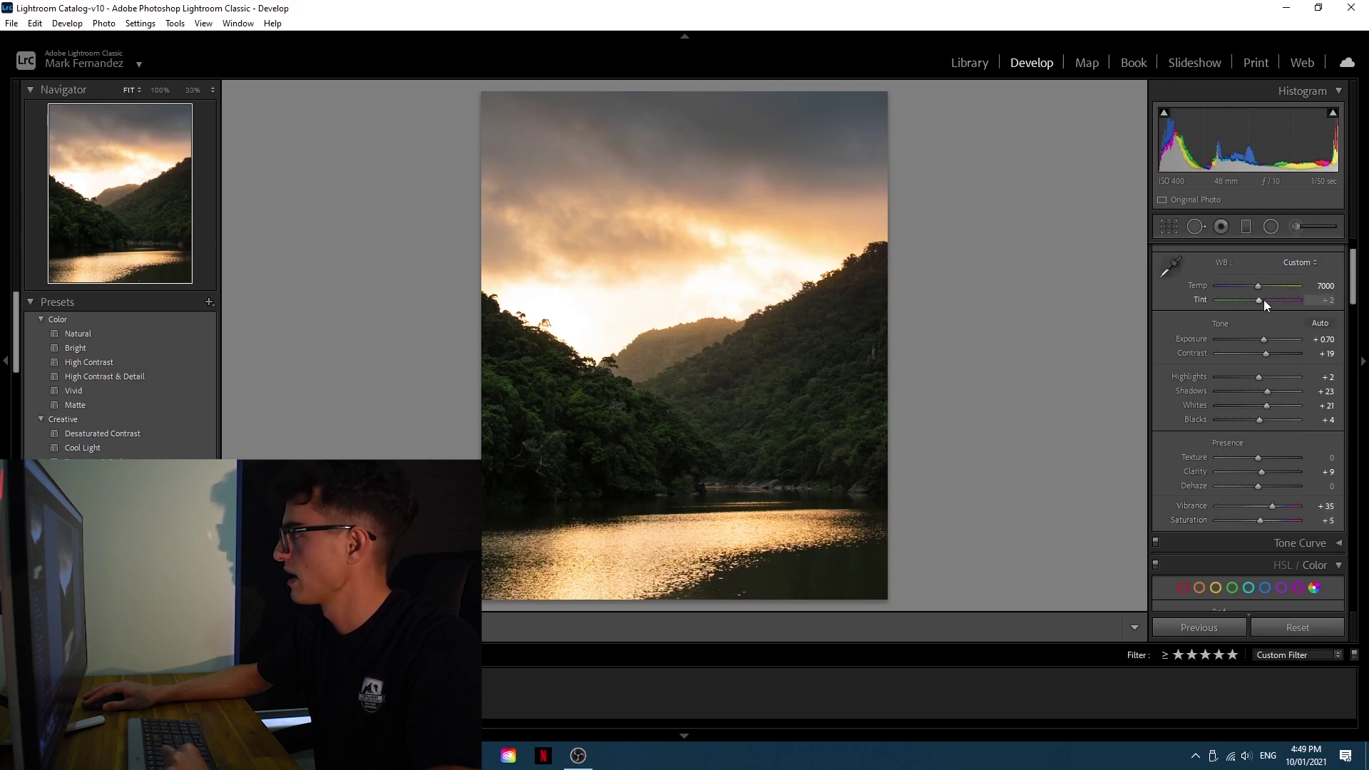
- Set the river photo's Tint to -8 and compare the edit with its unedited version
drag(1258, 302, 1255, 301)
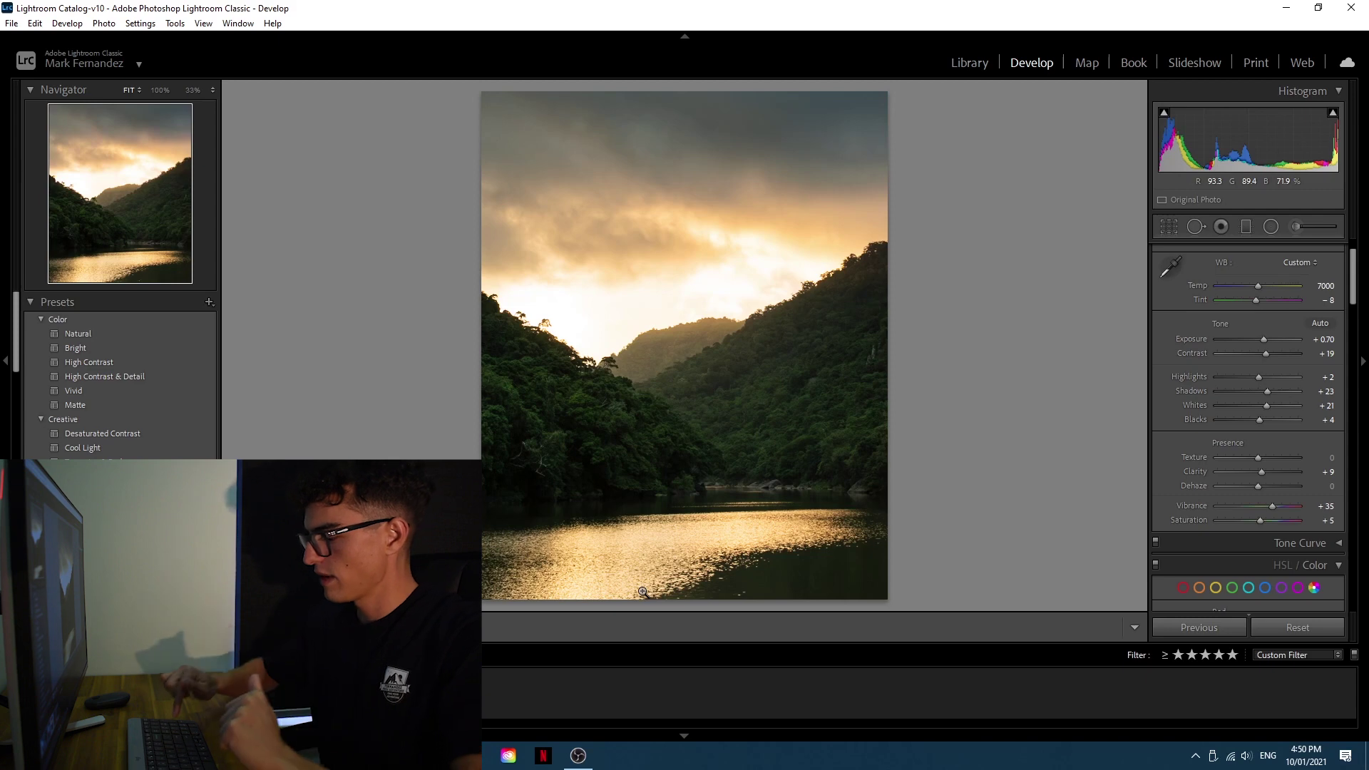
key(backslash)
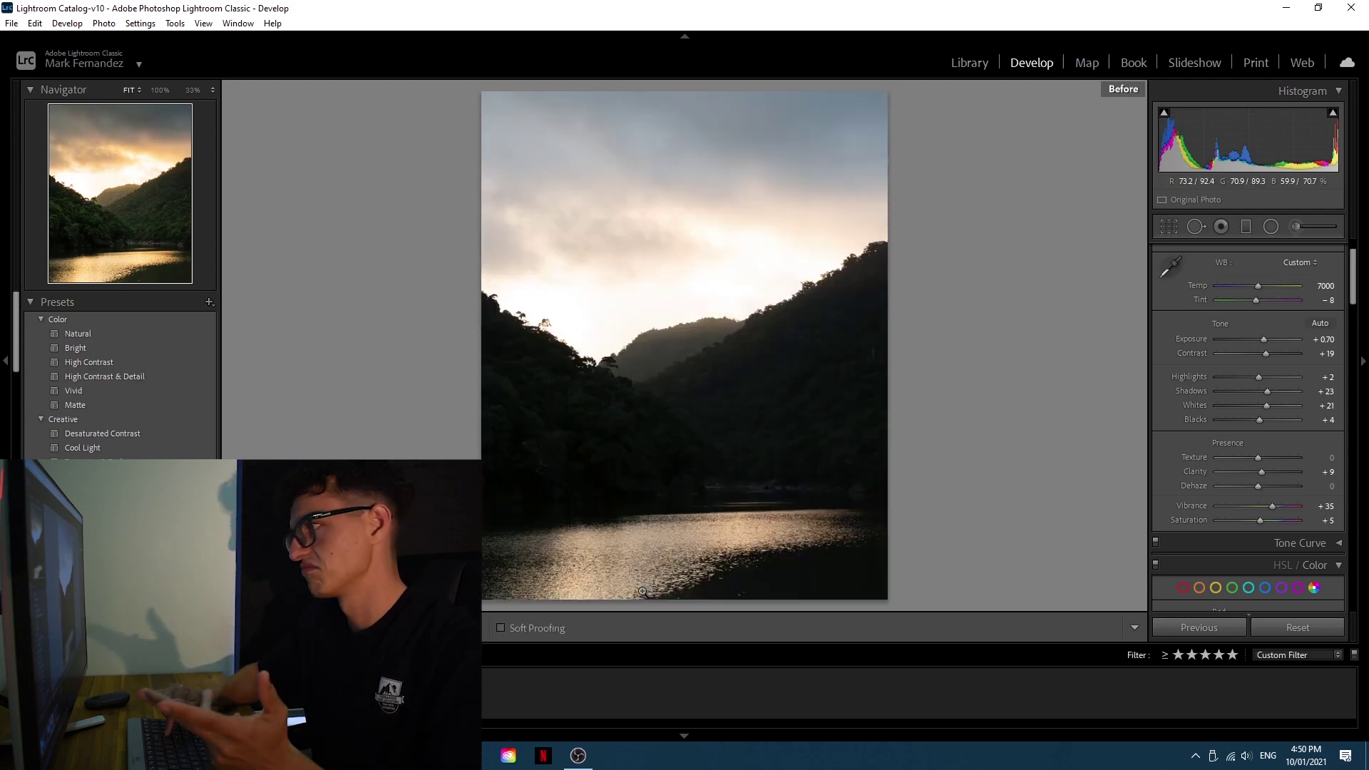
key(backslash)
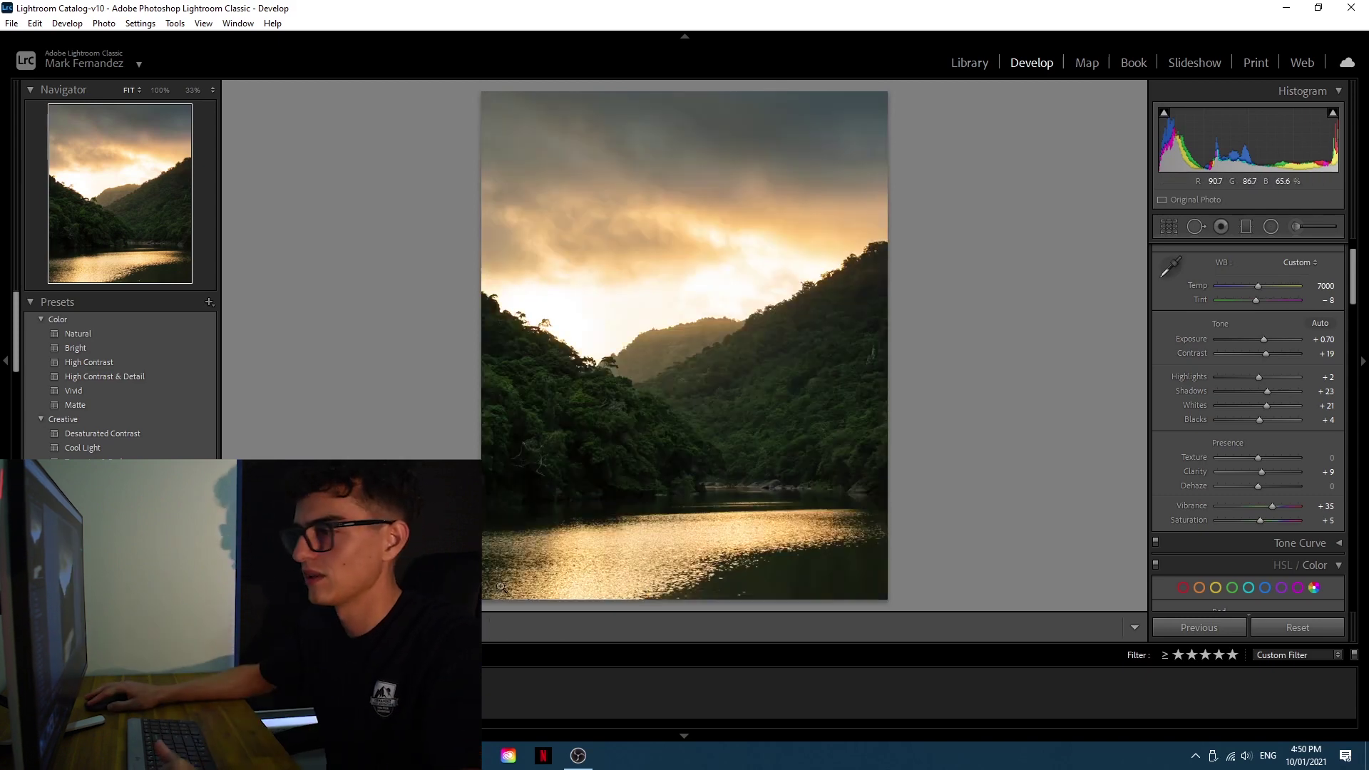
- Compare the dark beach sunset photo with the edited palm-framed island photo, including the island photo's unedited version
key(Right)
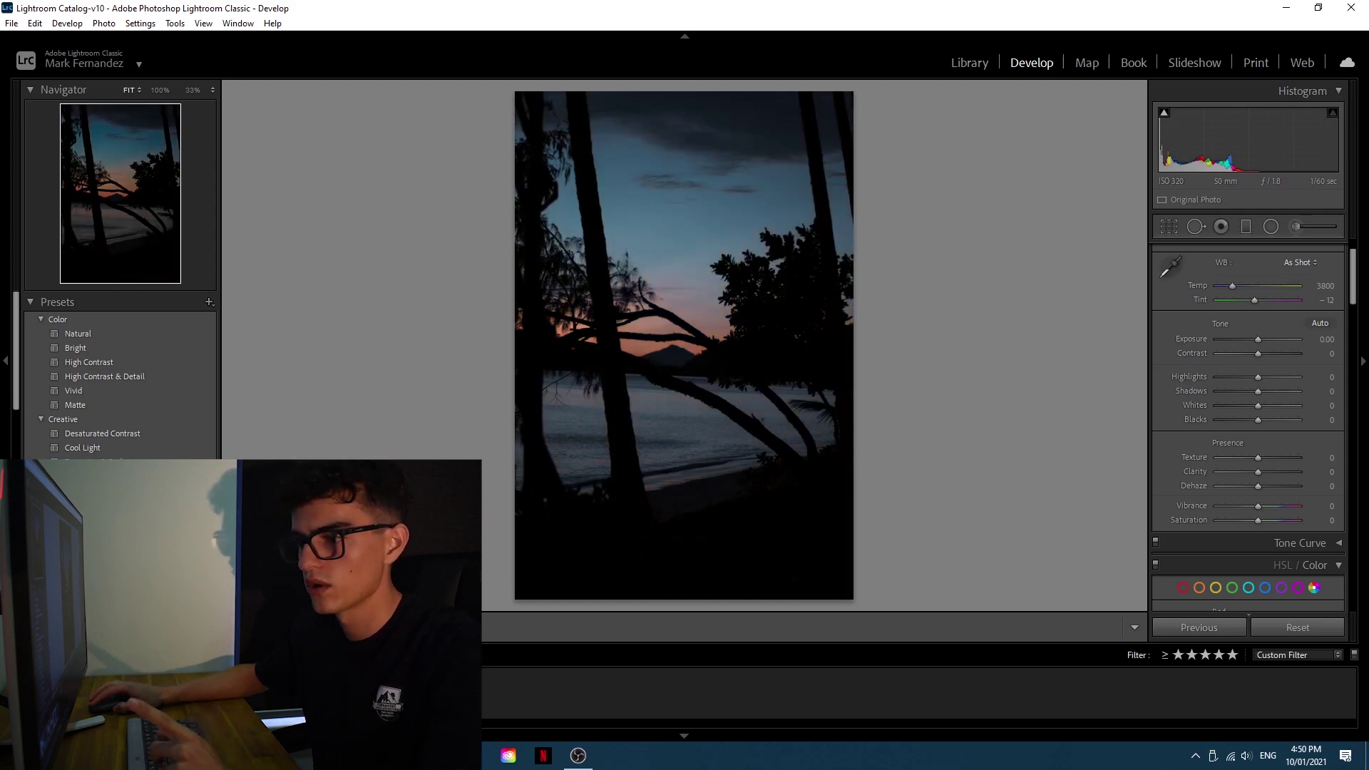
key(Right)
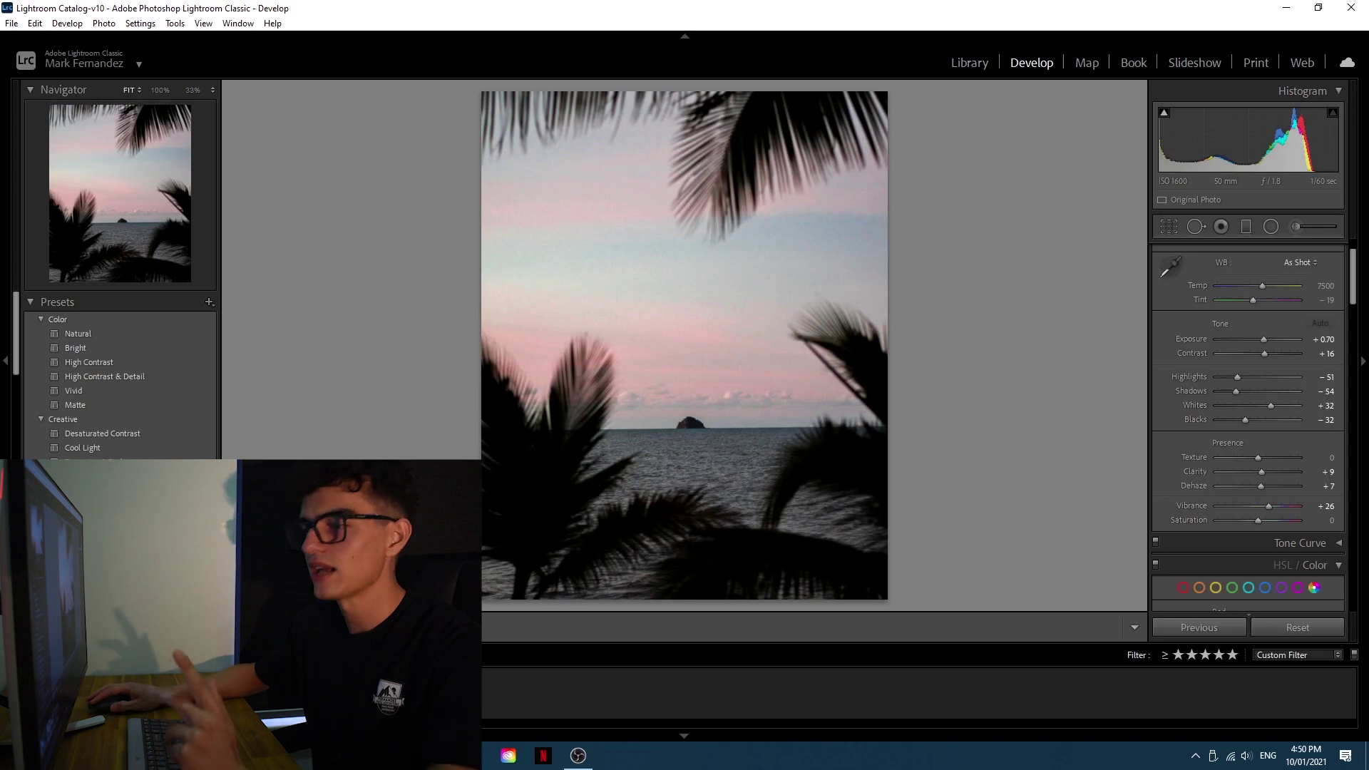
key(Left)
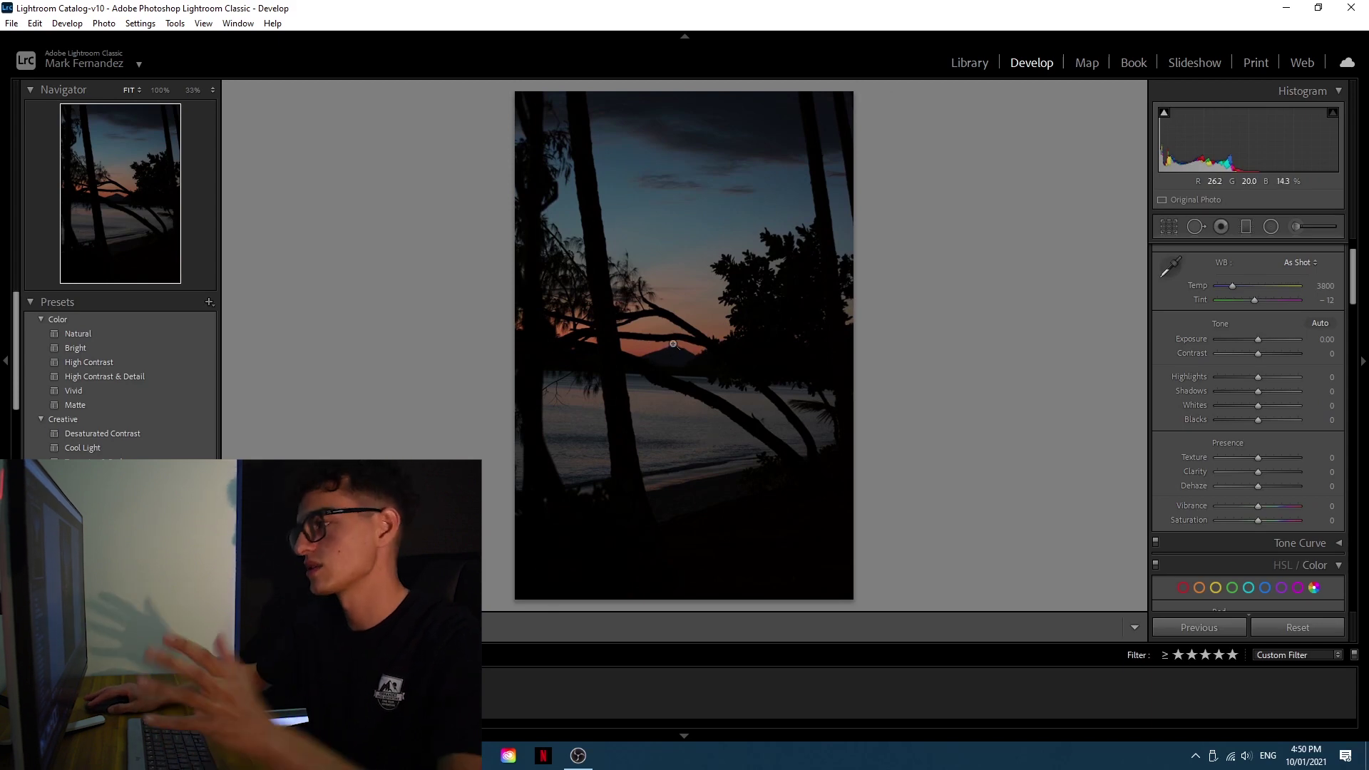
key(Right)
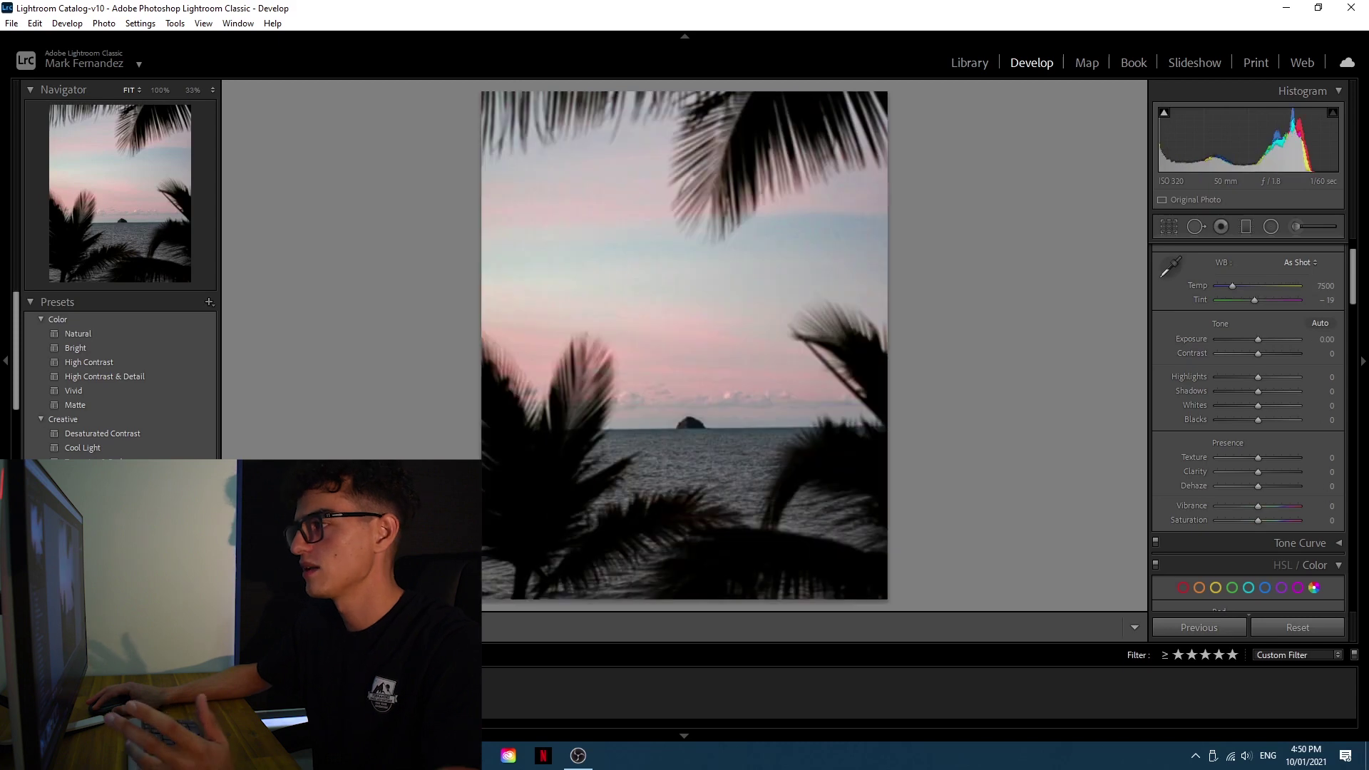
key(backslash)
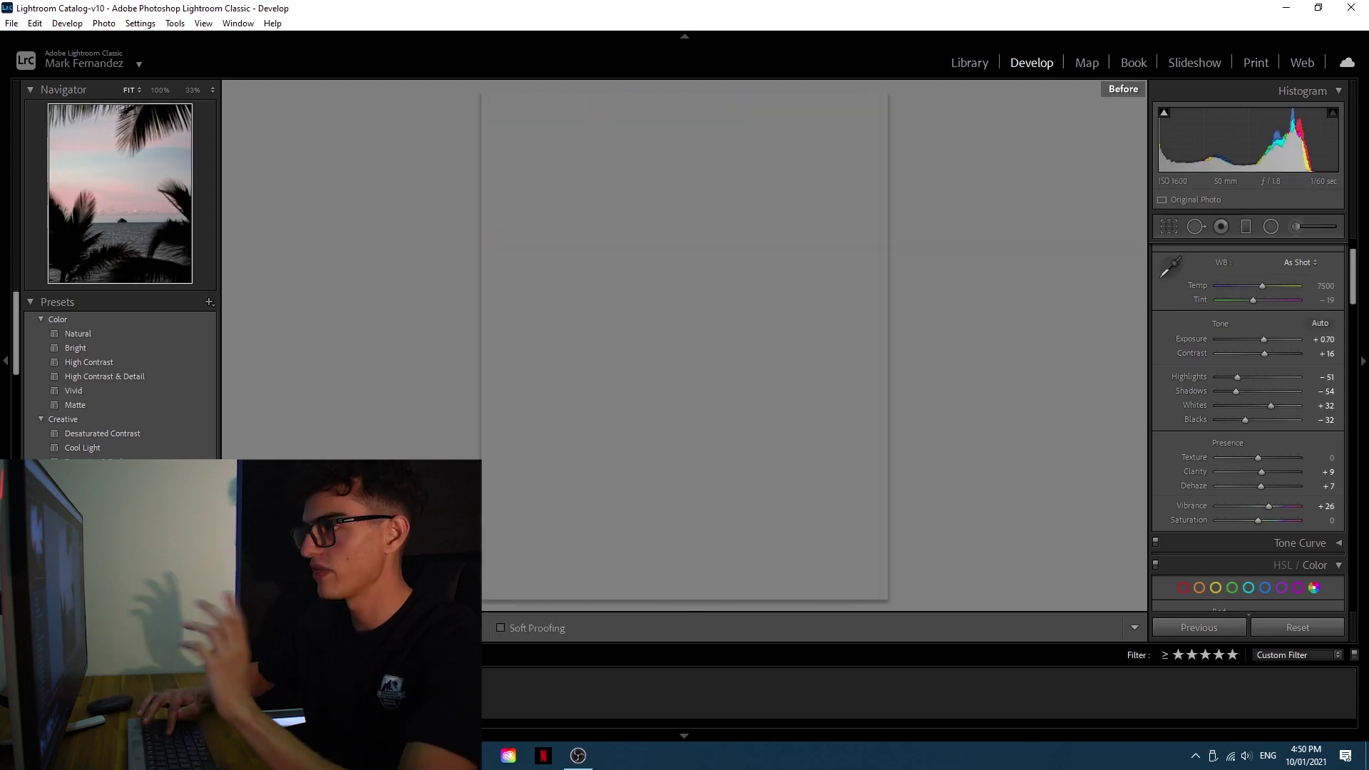
key(backslash)
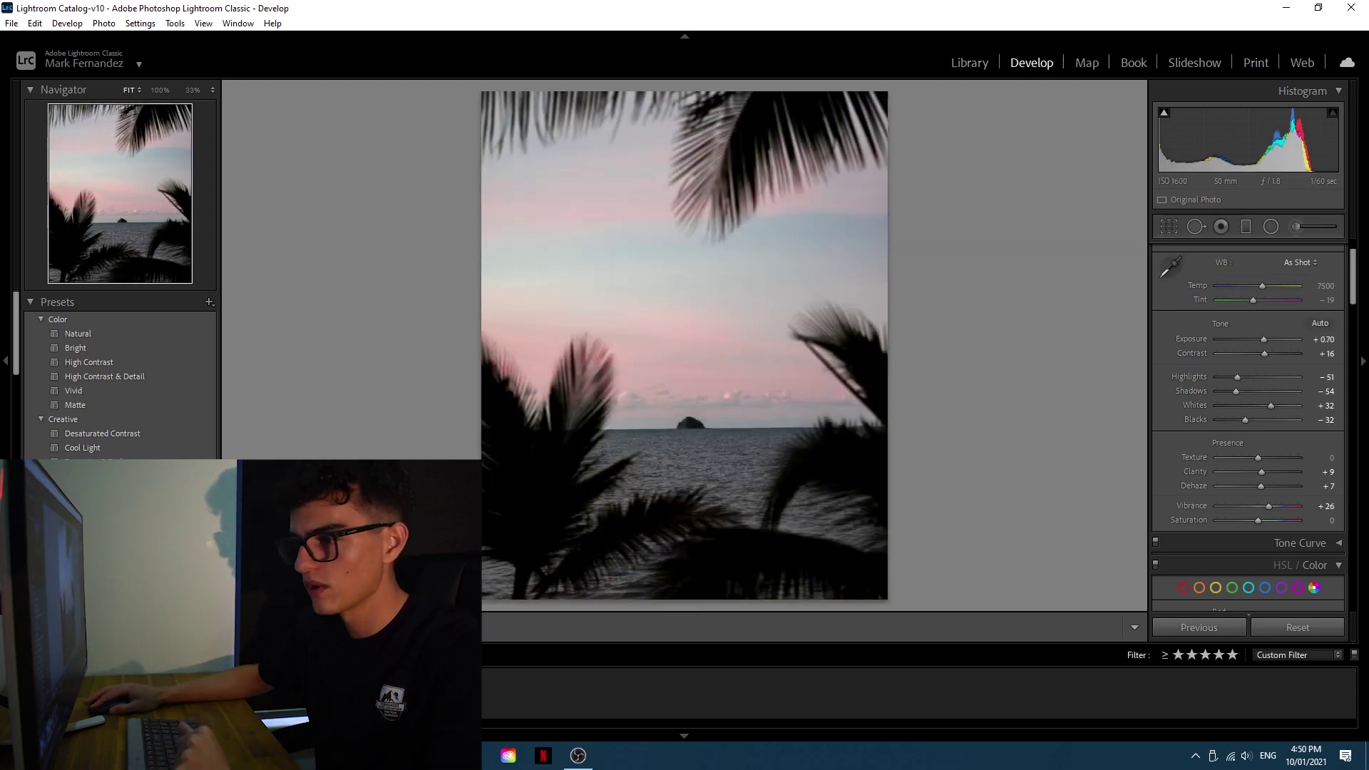
key(Right)
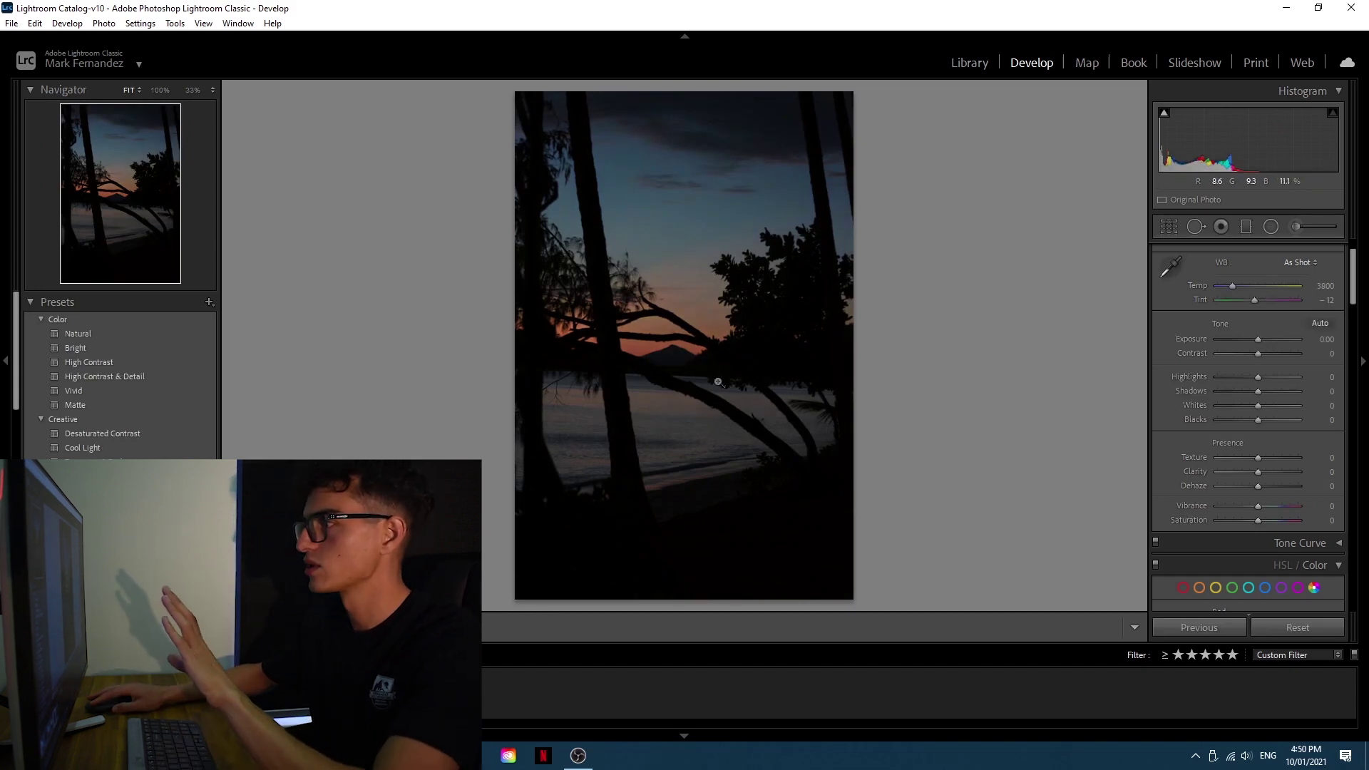
drag(703, 342, 710, 390)
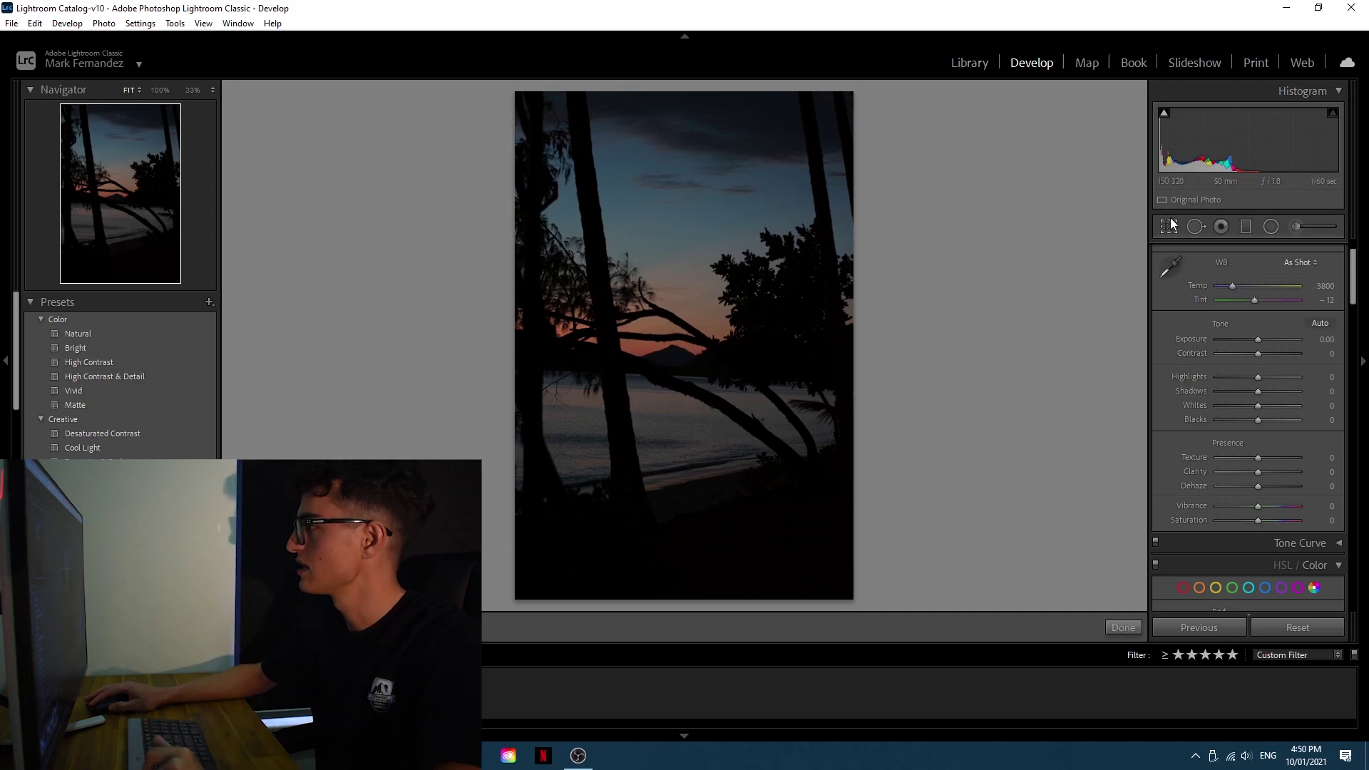
- Crop the dark beach sunset photo to 4 x 5 / 8 x 10, tightened around the leaning trees, mountain and shoreline
key(r)
click(1296, 279)
click(1213, 362)
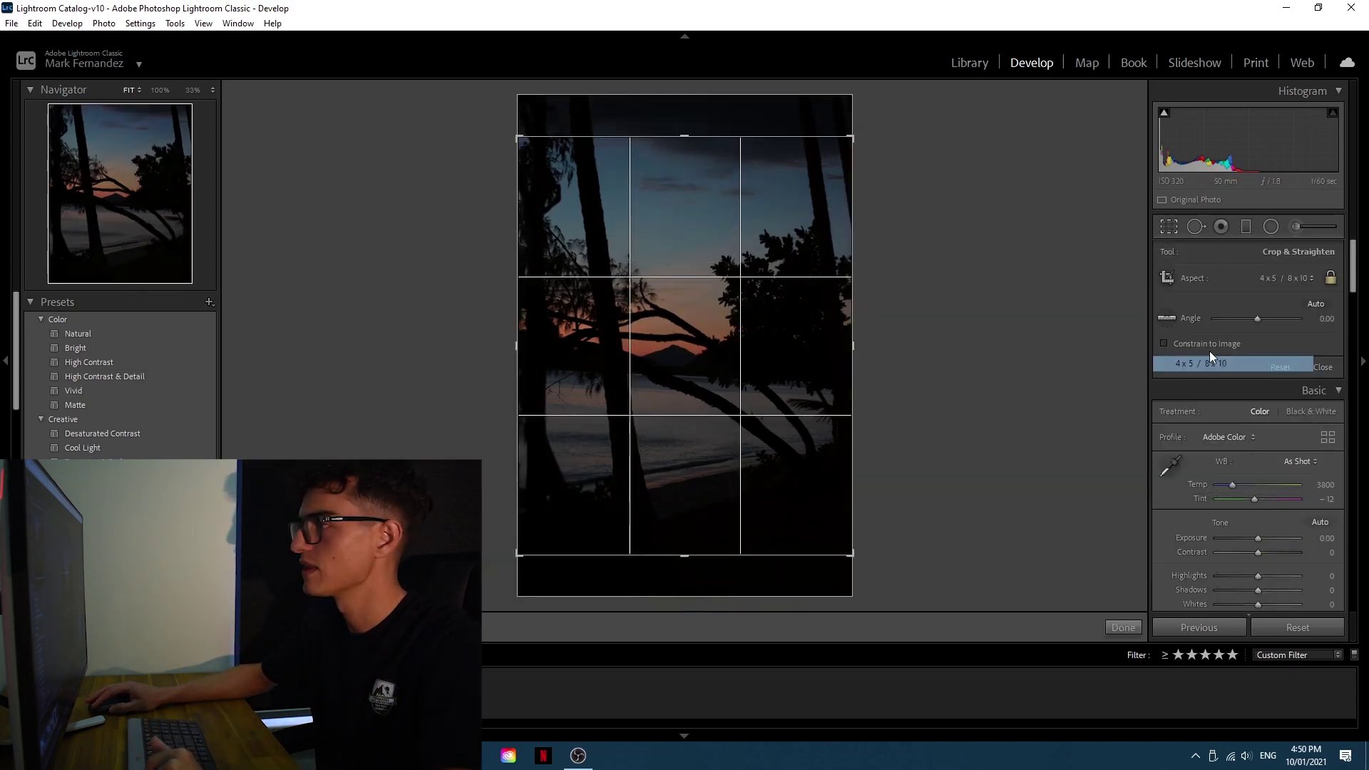
drag(842, 545, 814, 510)
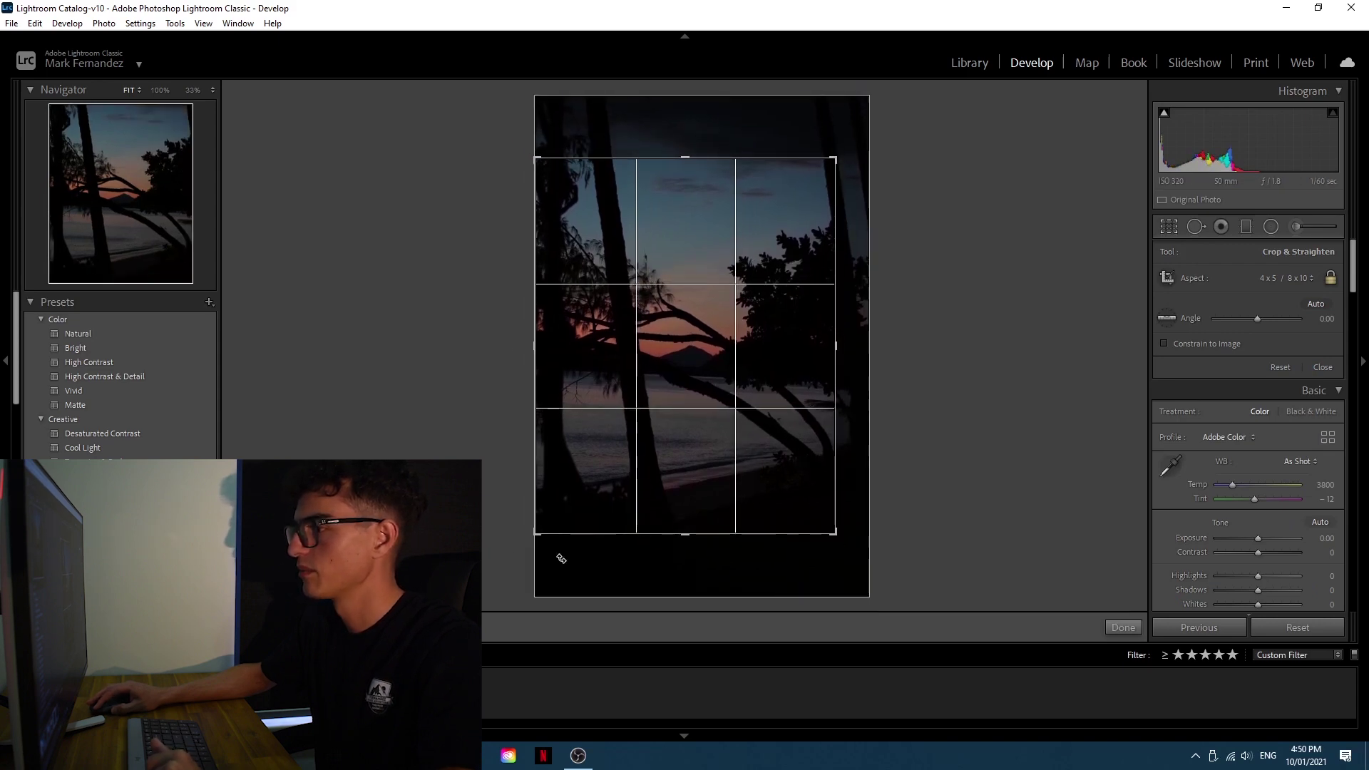
drag(537, 533, 541, 526)
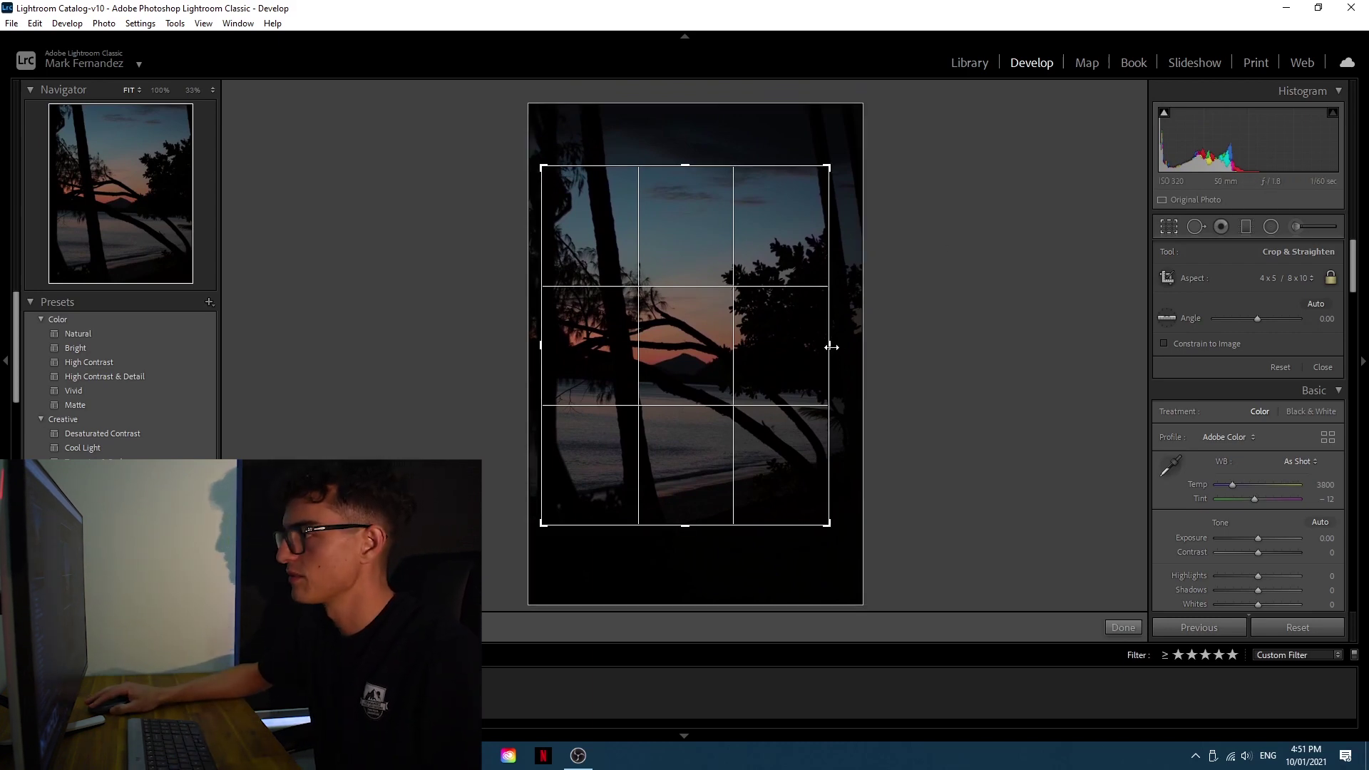
drag(830, 345, 842, 345)
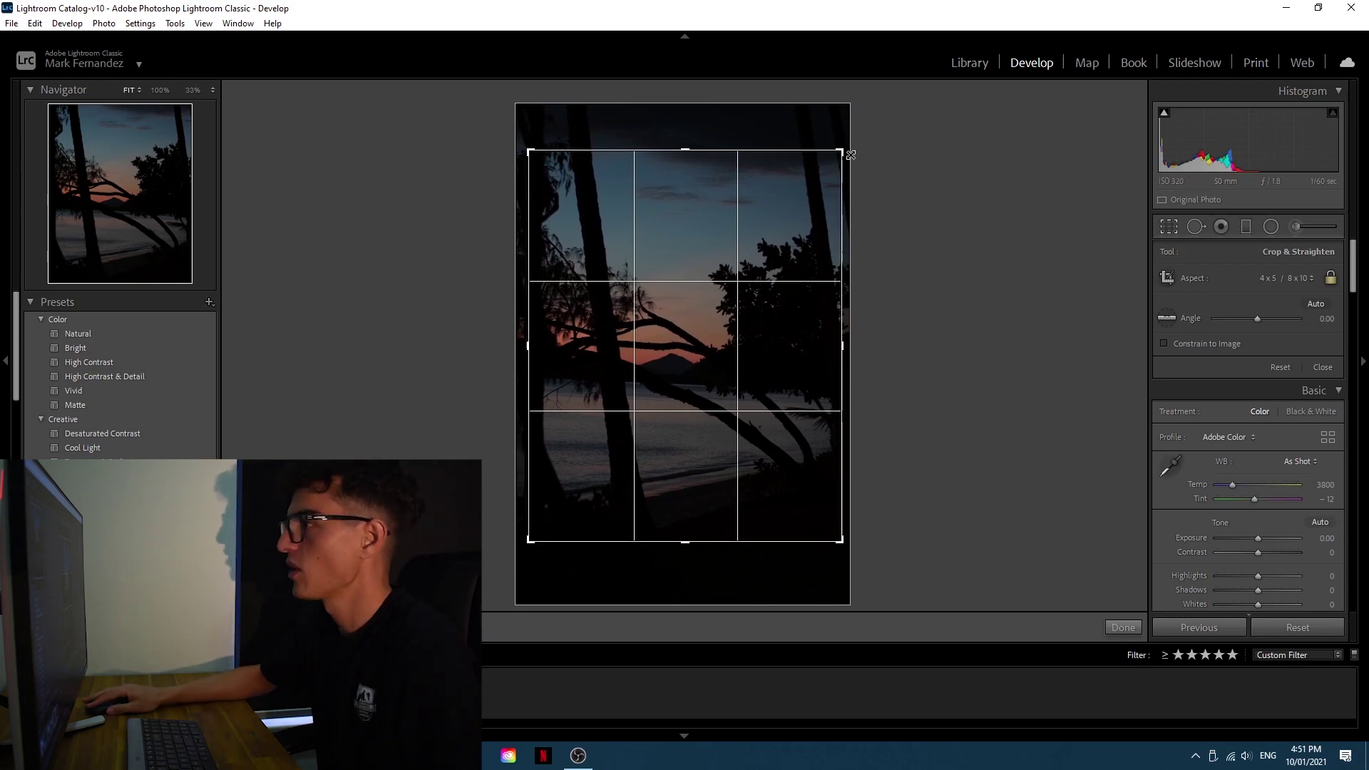
drag(843, 152, 791, 248)
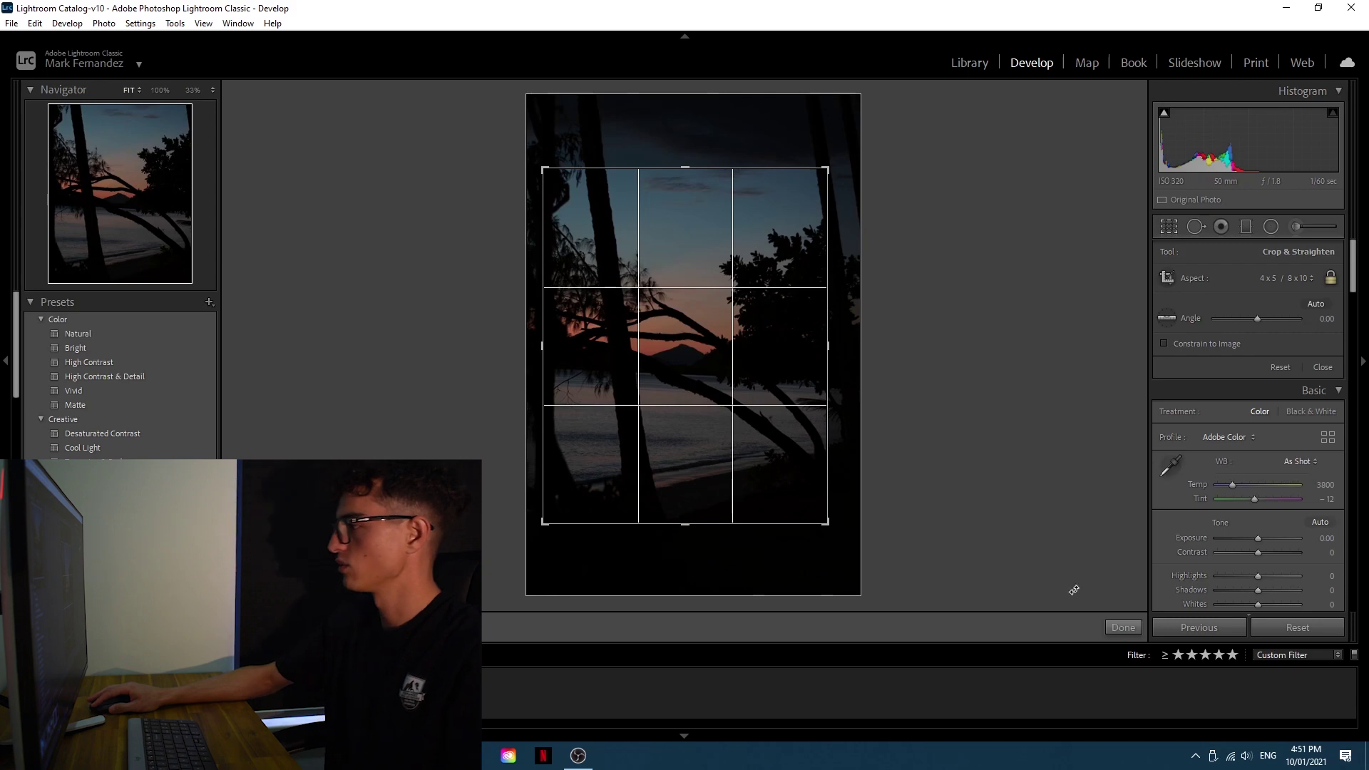
click(1124, 629)
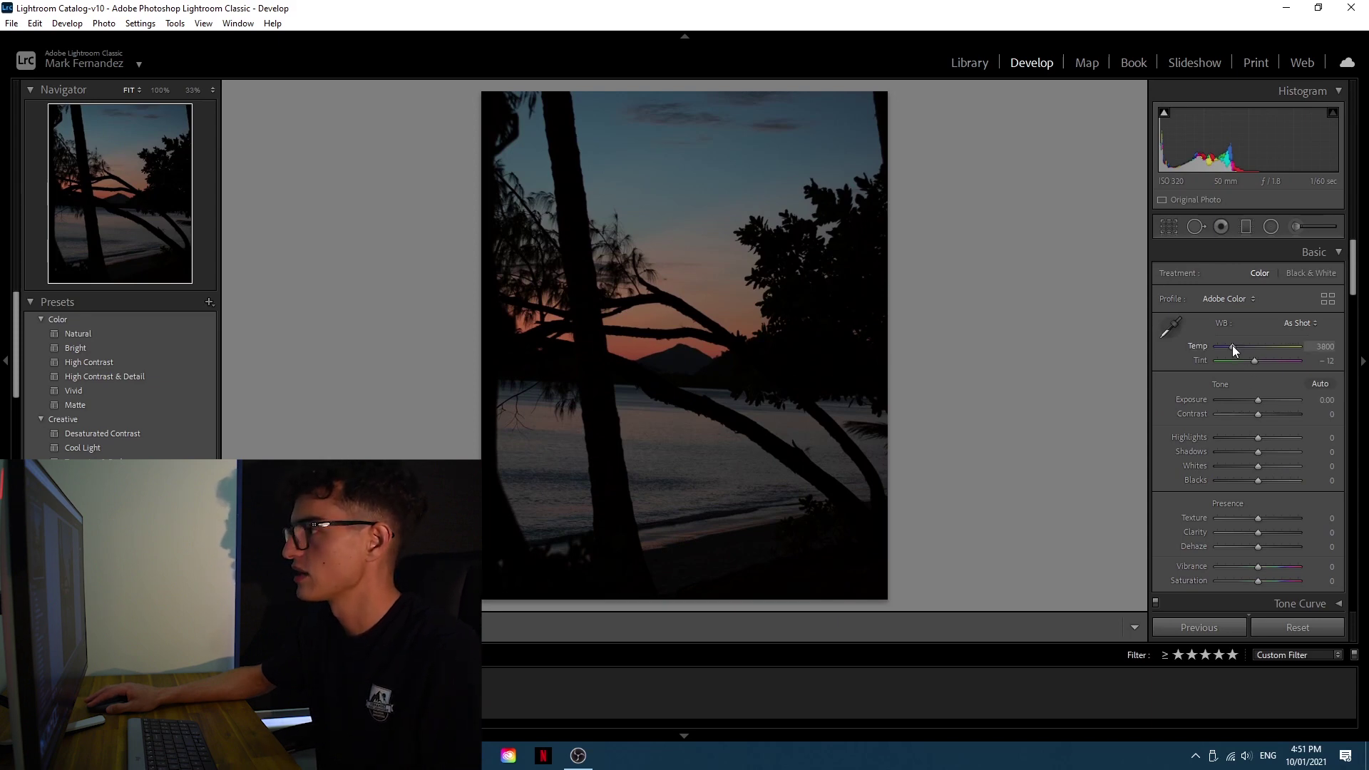
- Warm the beach photo's white balance by setting Temp to 4368
drag(1232, 345, 1235, 349)
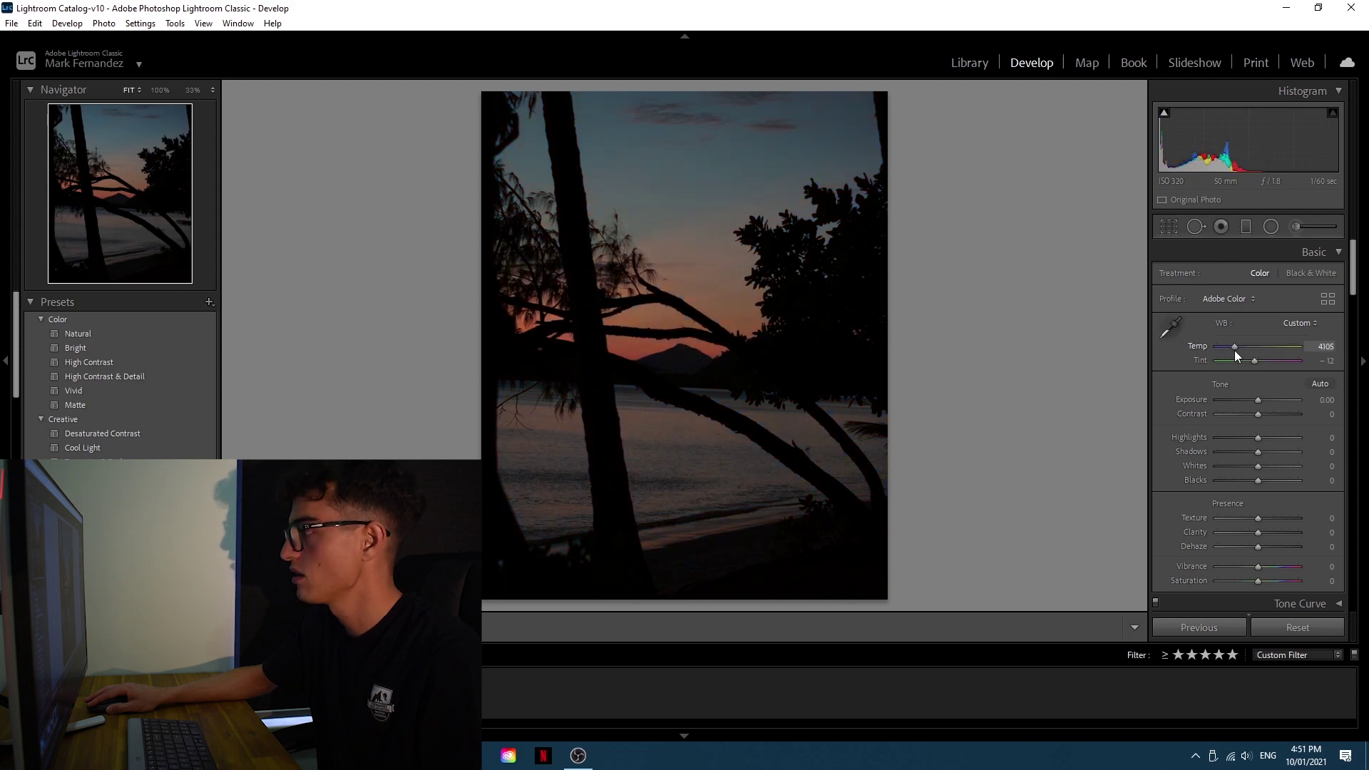
double_click(1234, 350)
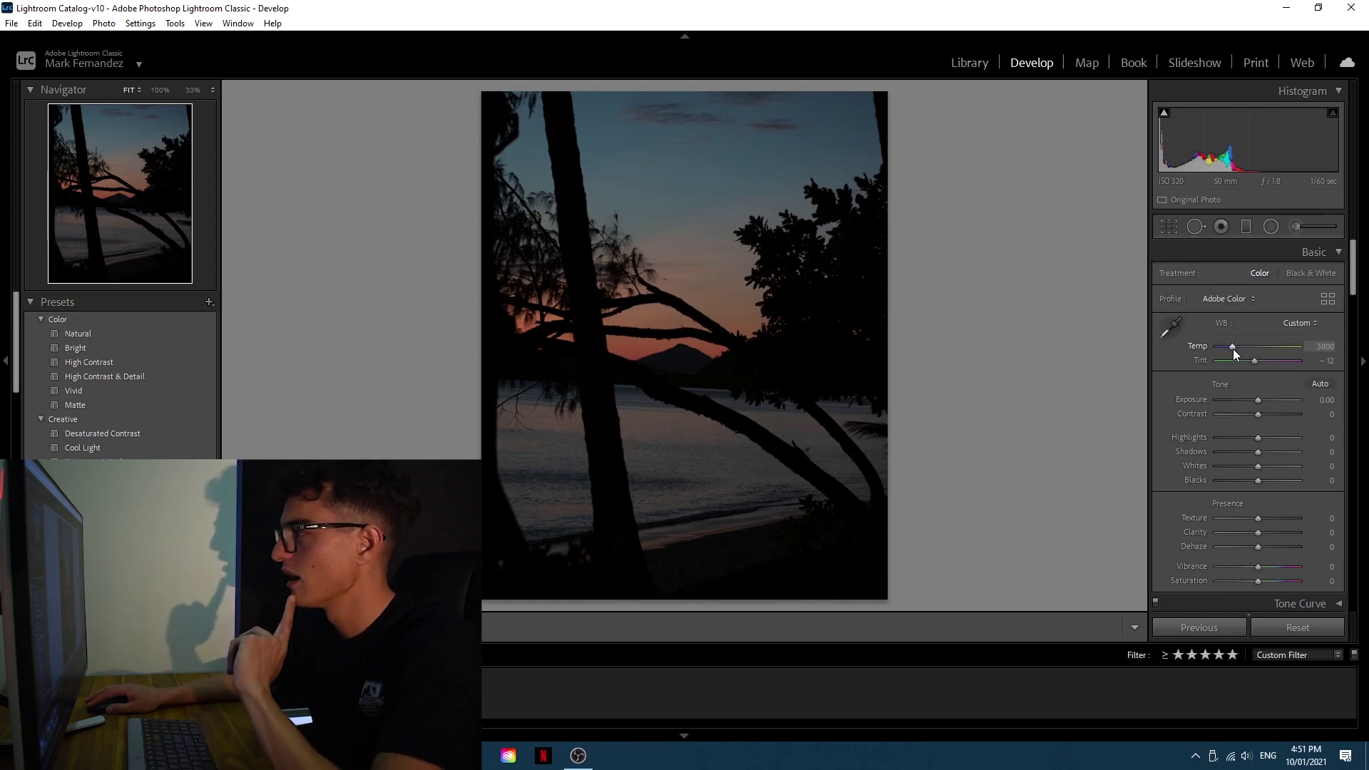
drag(1234, 348, 1239, 346)
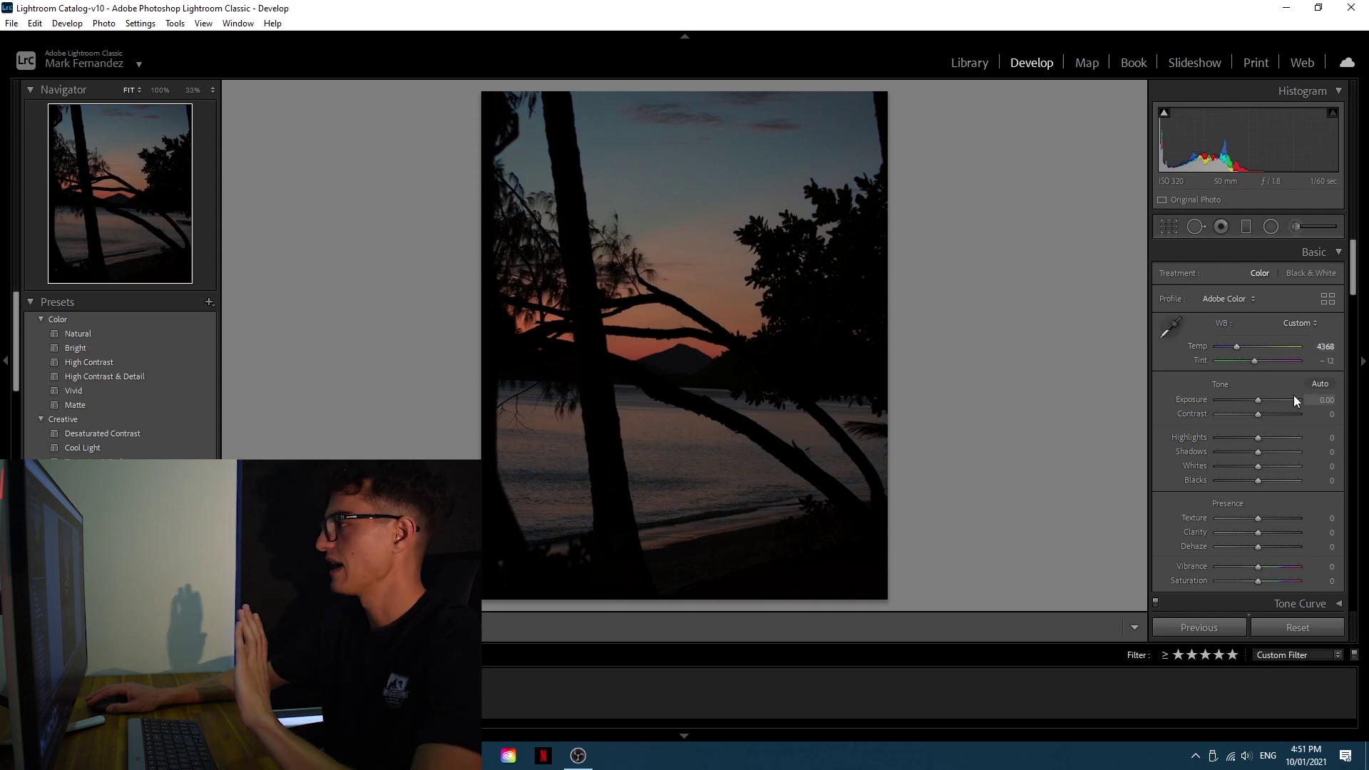
- Set the beach photo's Exposure to +0.79, Contrast +21, Highlights +21, Shadows -28, Whites +40 and Blacks -2
drag(1258, 399, 1265, 400)
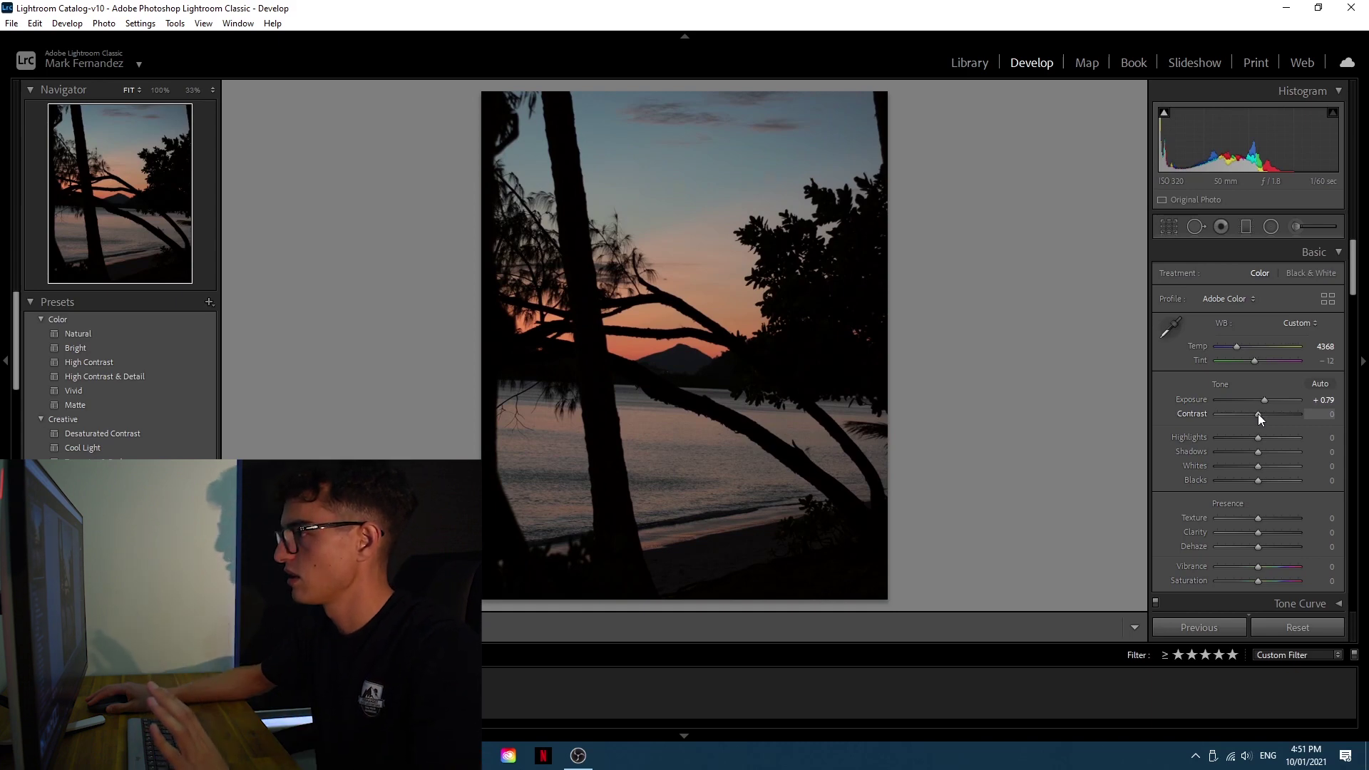
drag(1258, 414, 1244, 459)
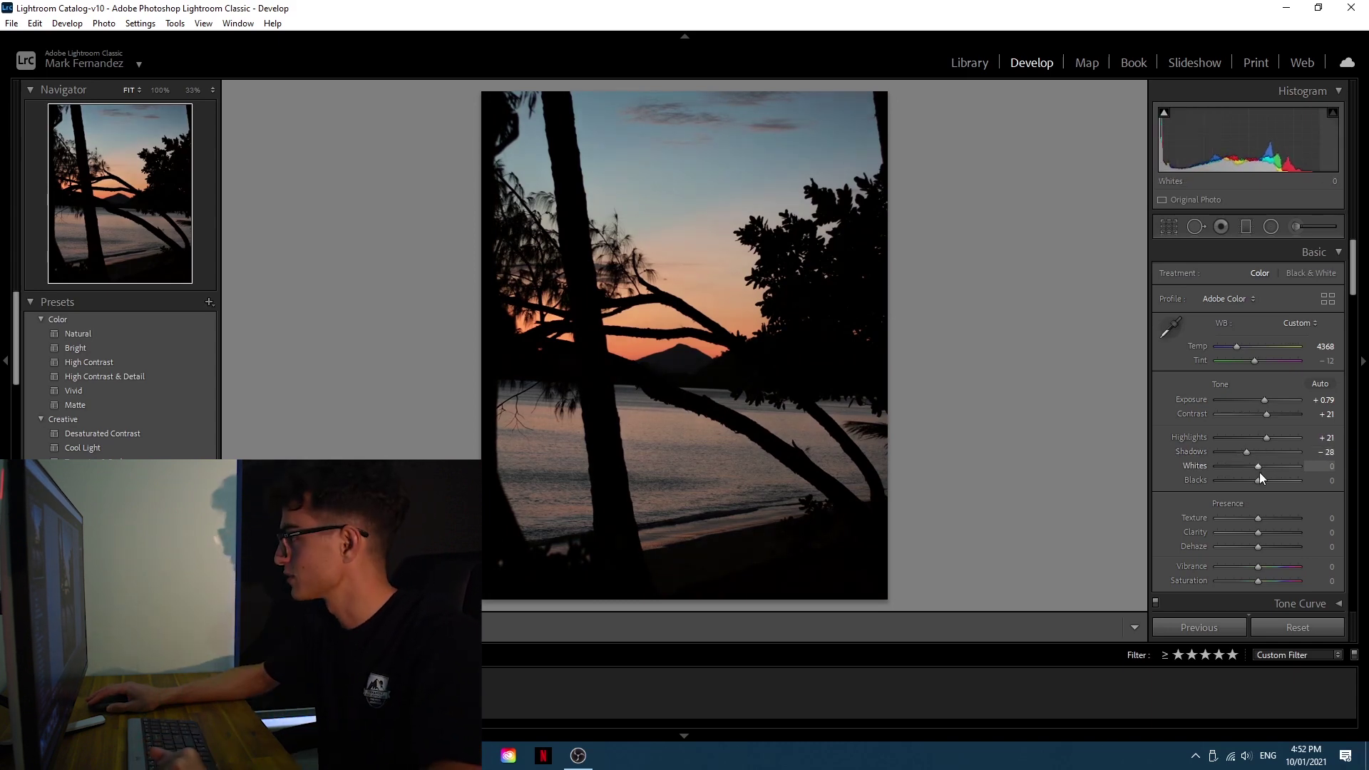
mouse_move(1259, 467)
mouse_down()
mouse_move(1246, 465)
mouse_move(1291, 461)
mouse_move(1248, 456)
mouse_move(1276, 462)
mouse_move(1248, 479)
mouse_move(1290, 481)
mouse_move(1259, 481)
mouse_up()
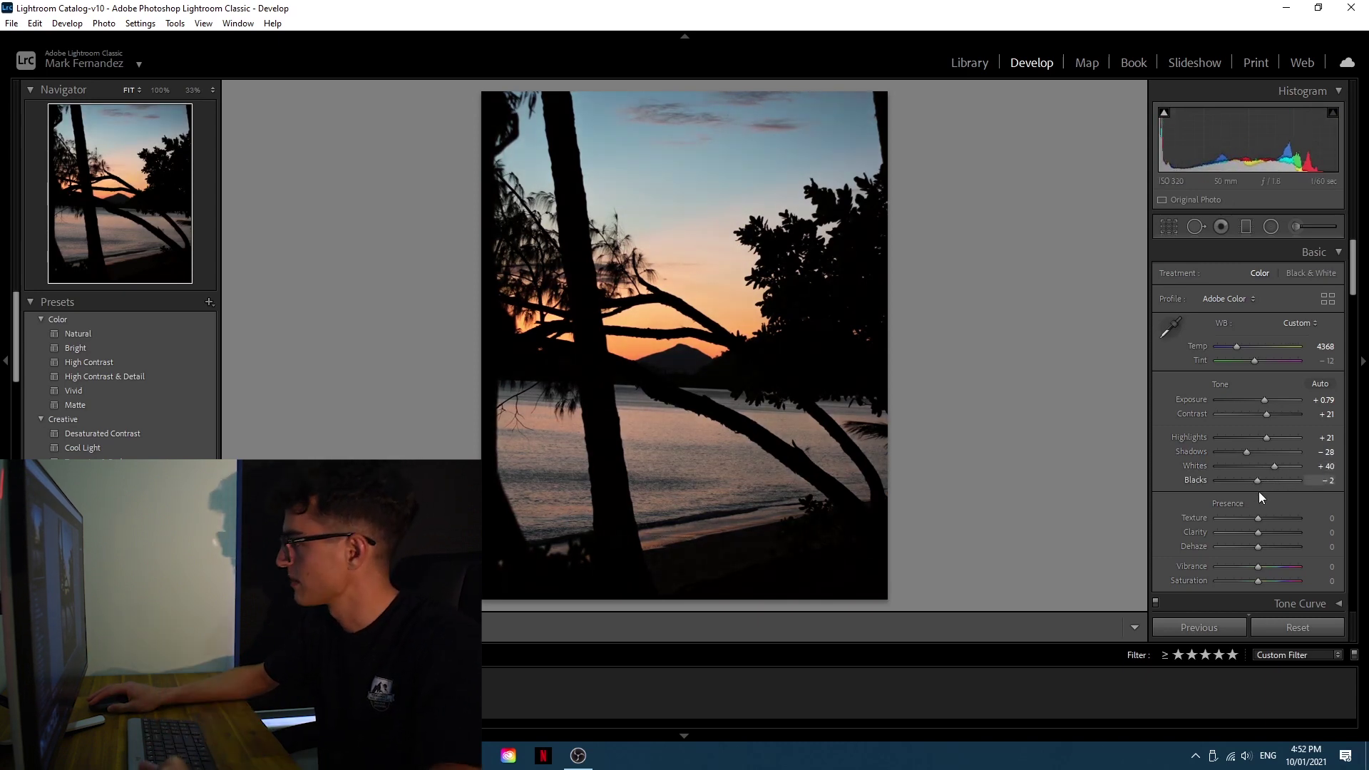
- Set the beach photo's Clarity to +9 and Vibrance to +16, checking the water up close
drag(1258, 532, 1262, 534)
click(743, 474)
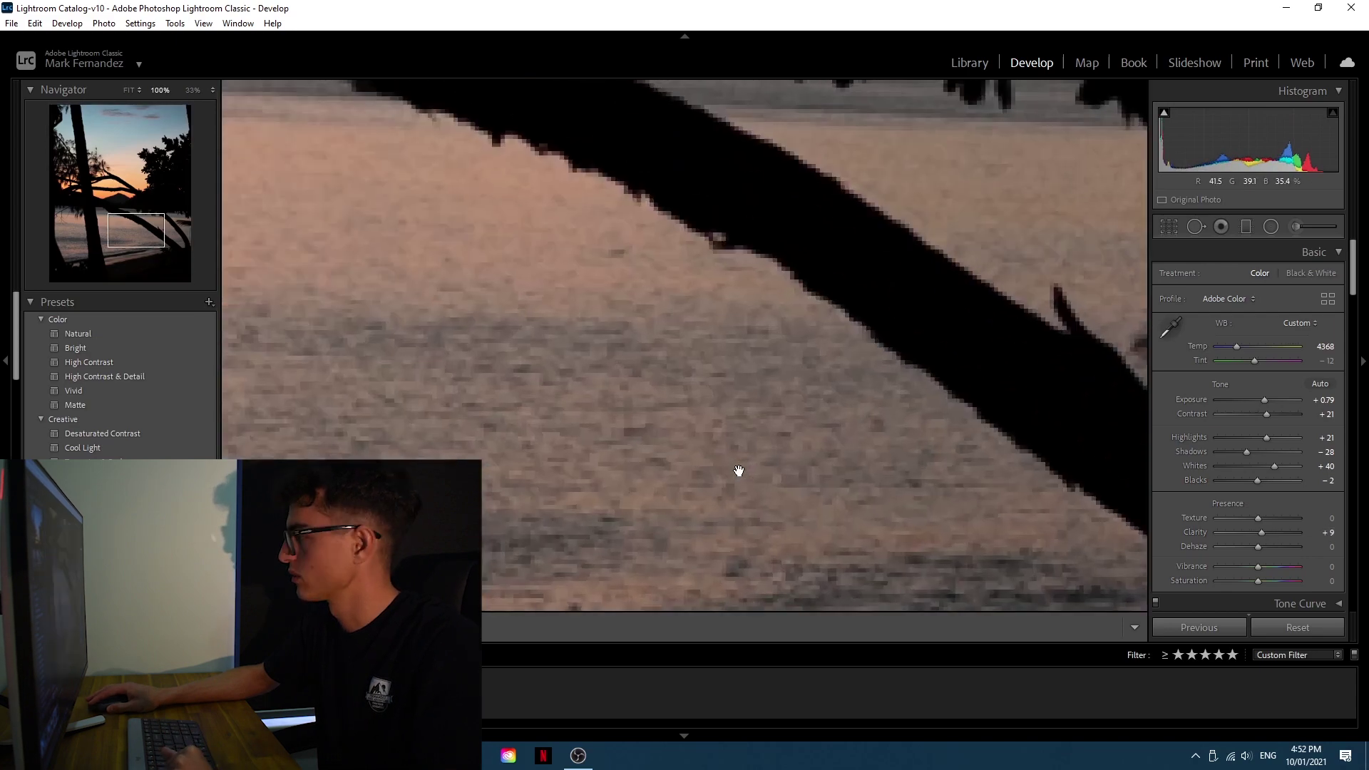
click(737, 471)
drag(1258, 569, 1265, 566)
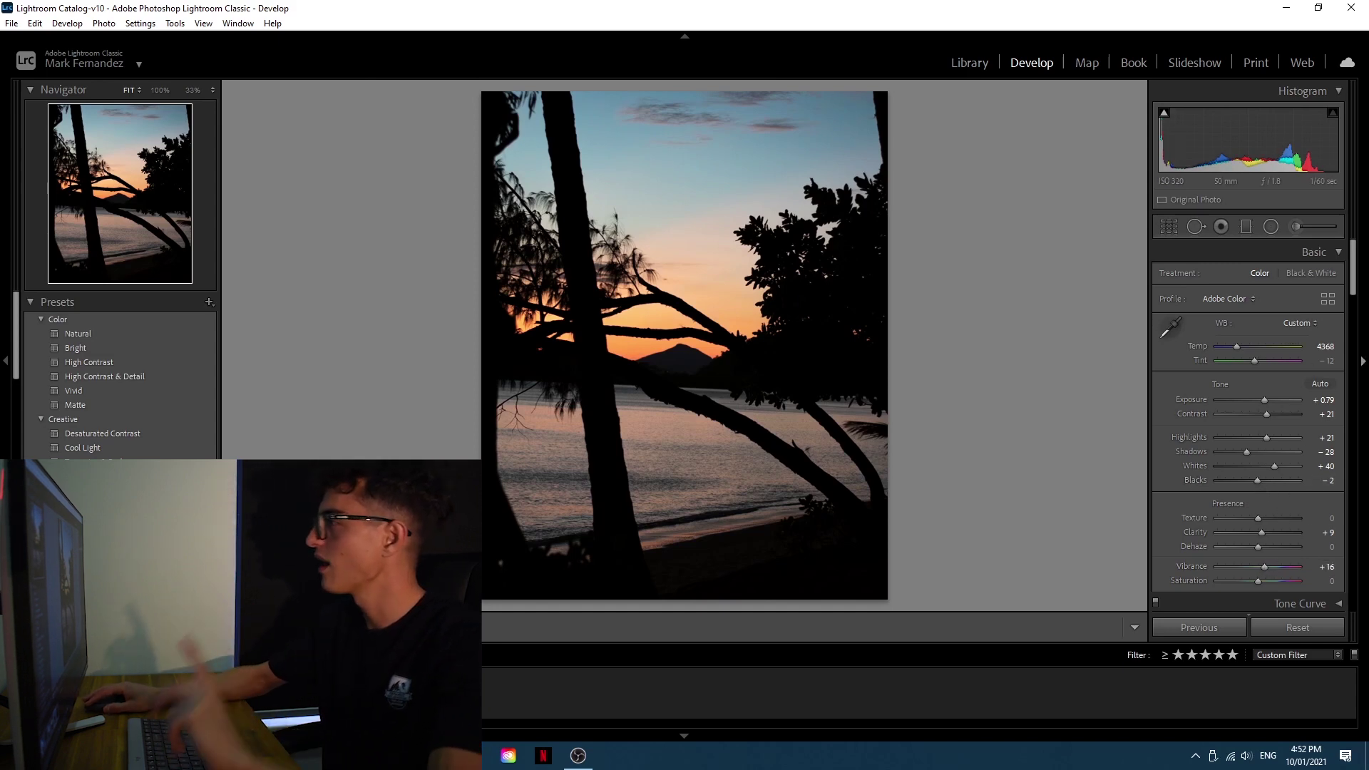
- Shift the Orange Hue to -30 and raise the Orange Saturation to +20 for the sunset glow
drag(1357, 280, 1356, 341)
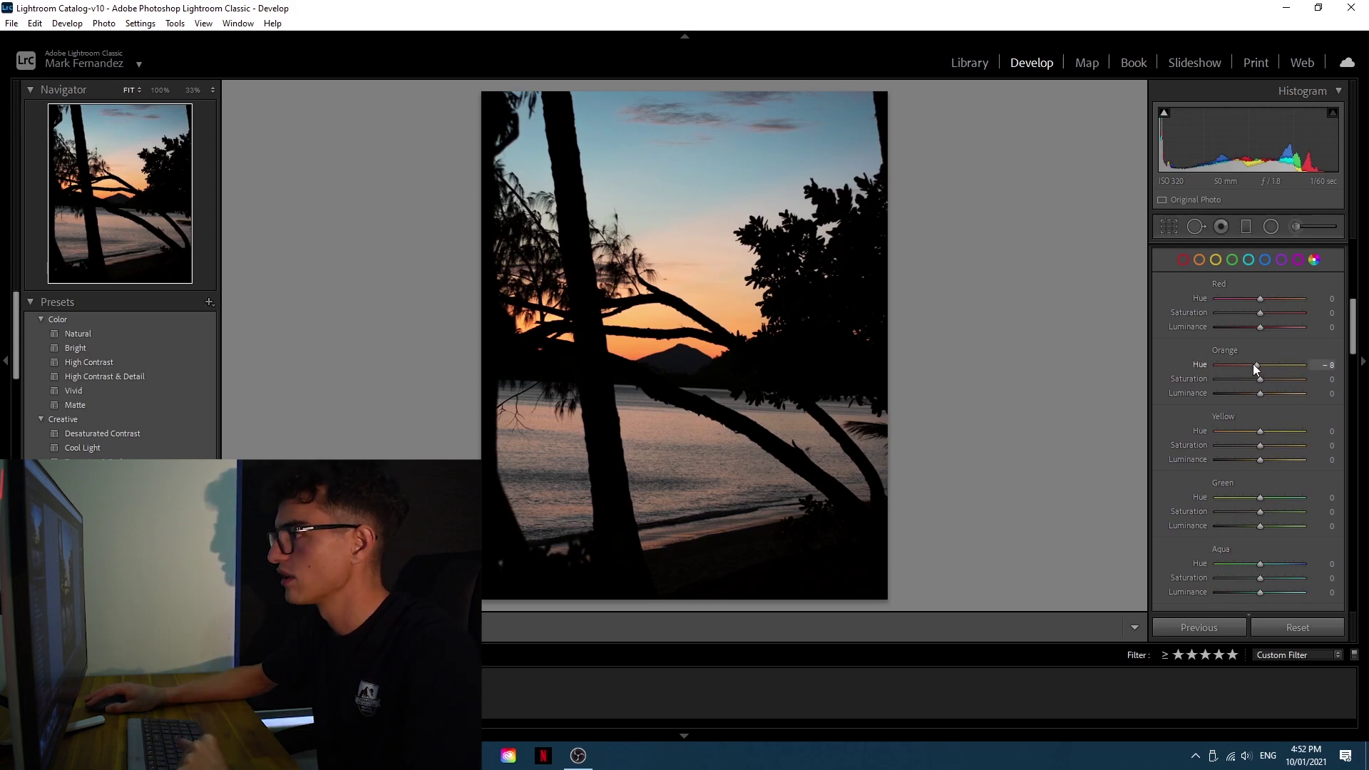
mouse_move(1252, 364)
mouse_down()
mouse_move(1227, 367)
mouse_move(1281, 365)
mouse_move(1241, 353)
mouse_move(1260, 366)
mouse_up()
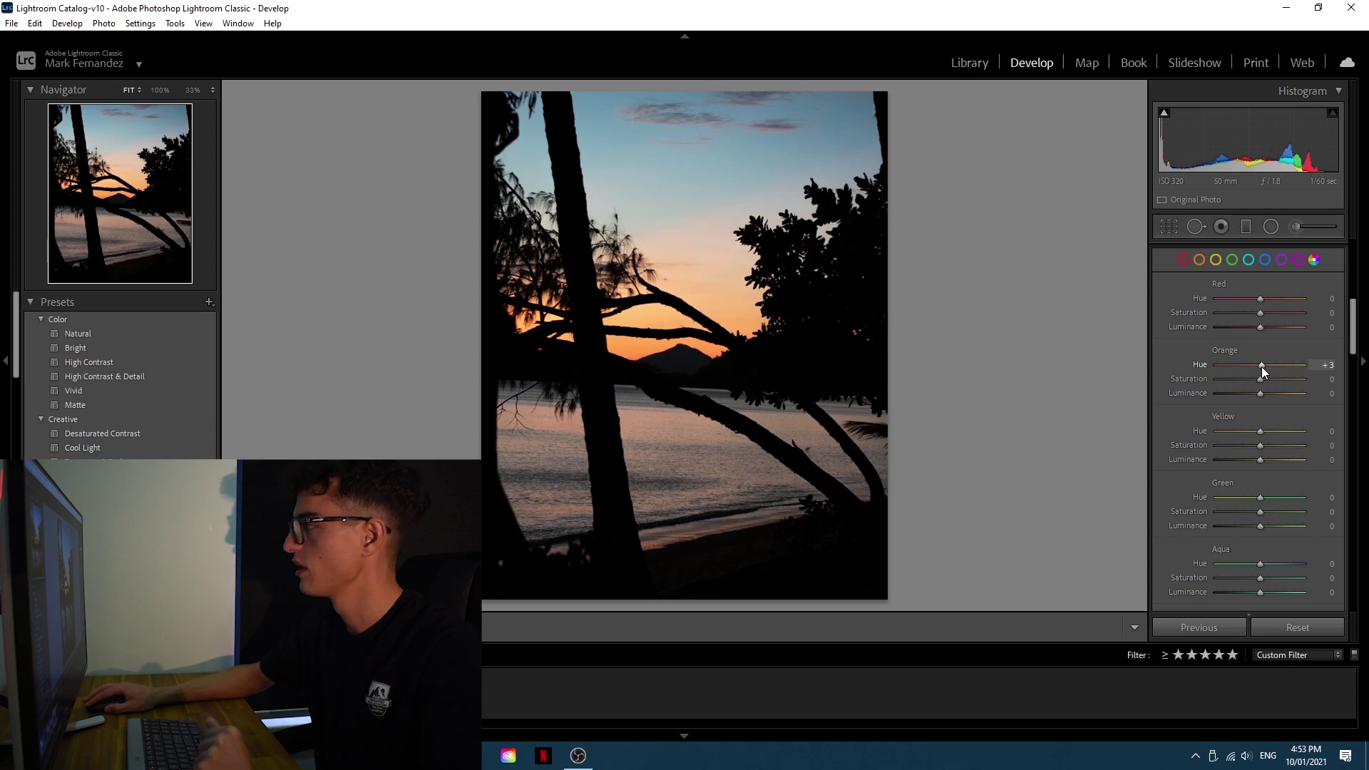
drag(1261, 364, 1247, 365)
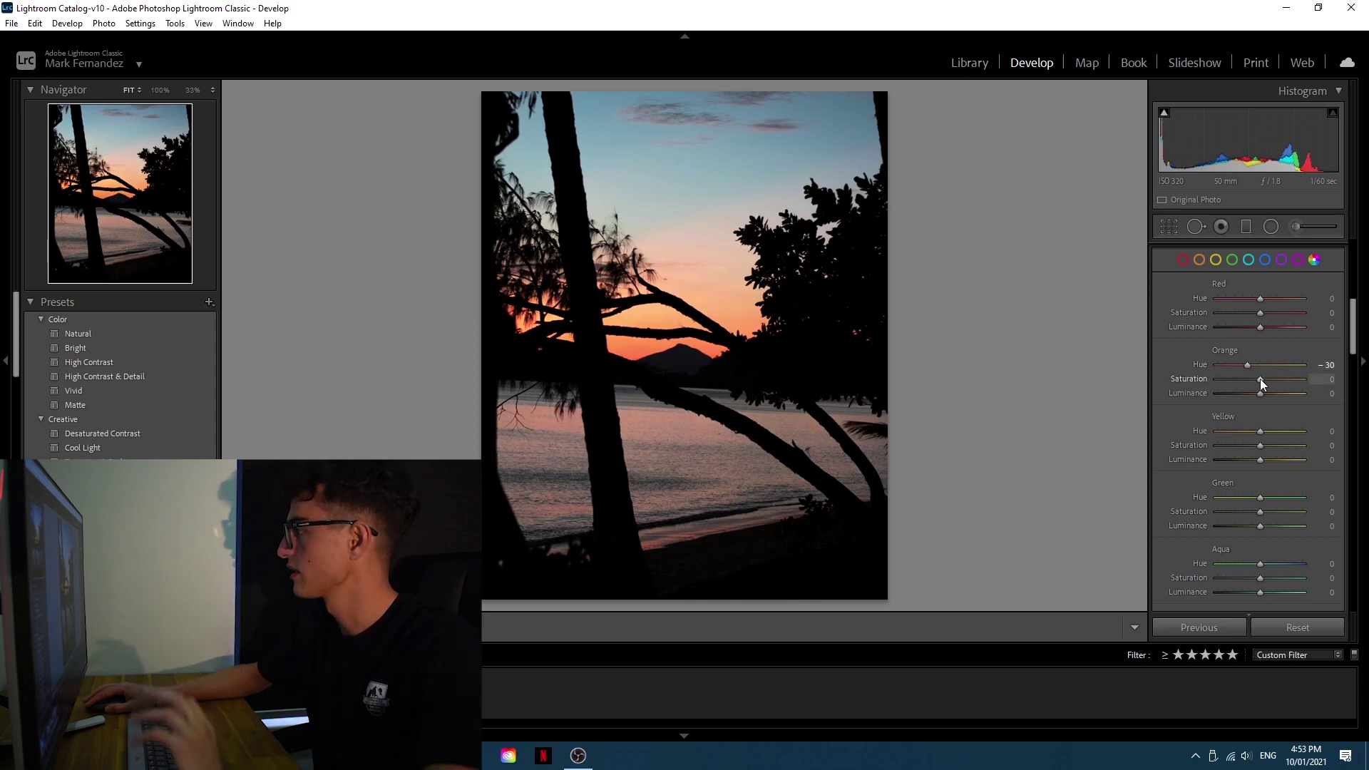
drag(1261, 379, 1269, 378)
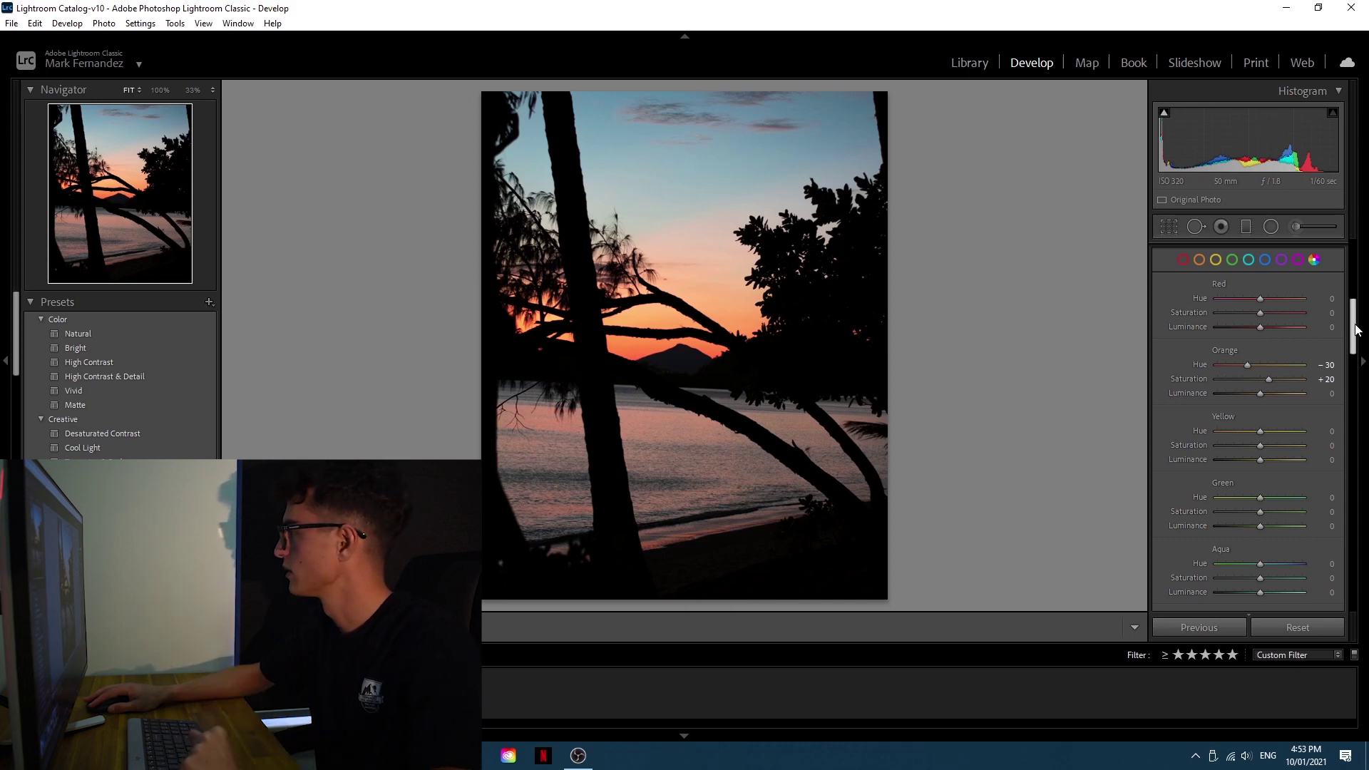
- Compare the edited beach photo with its unedited version several times
drag(1357, 329, 1353, 271)
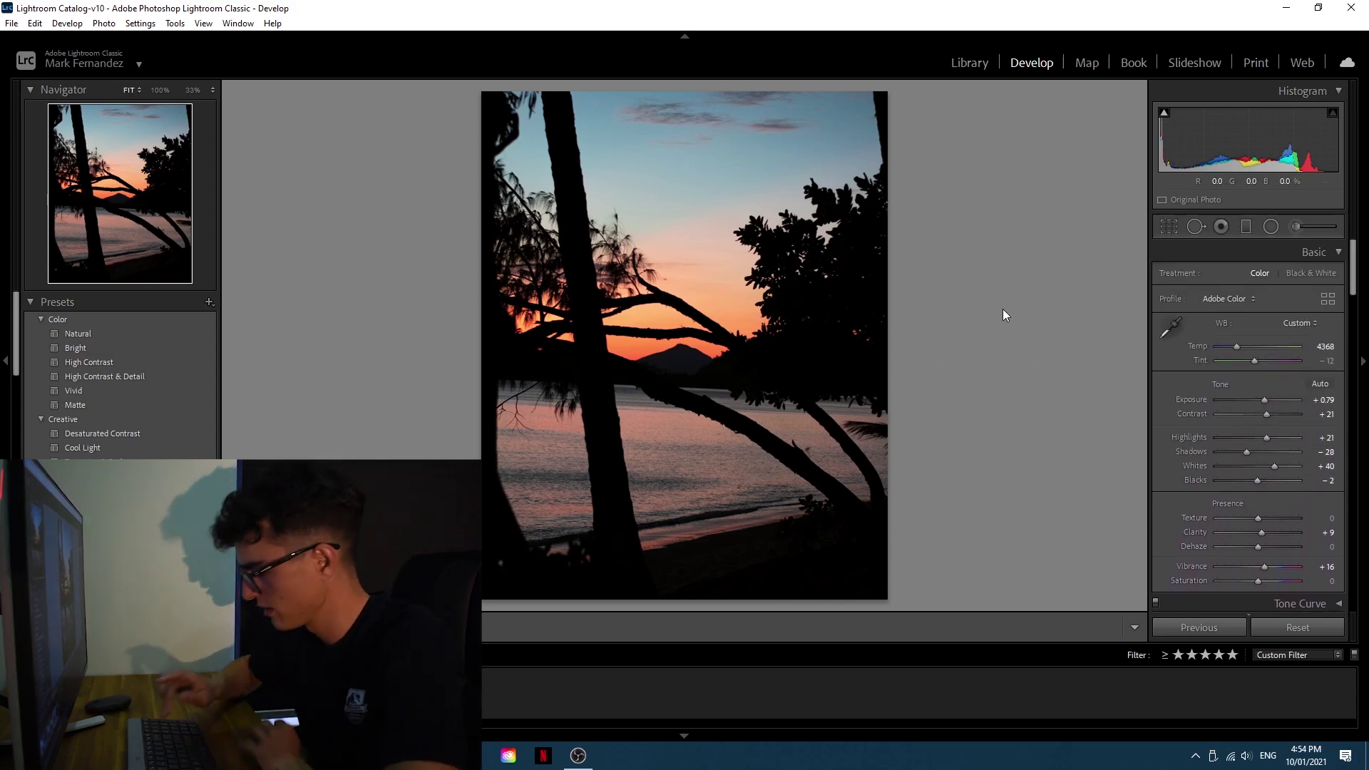
key(backslash)
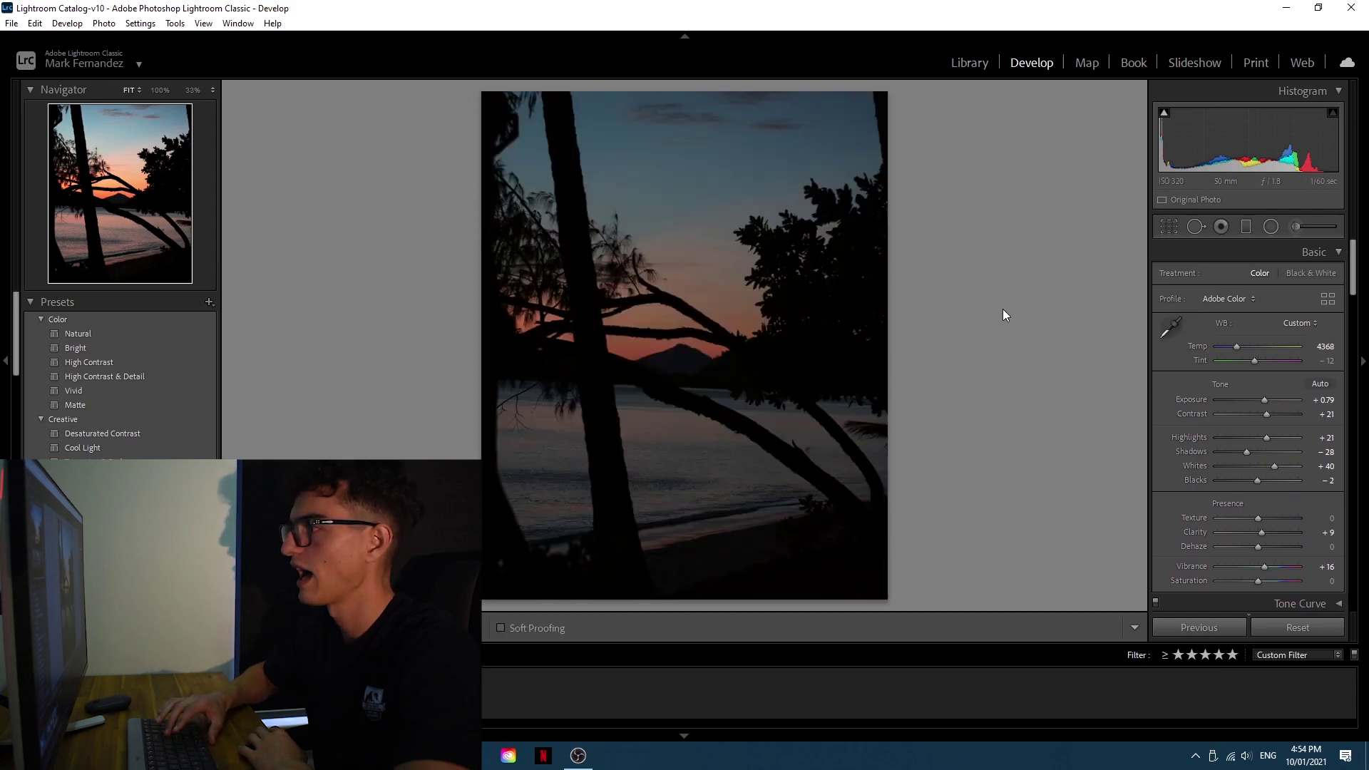
key(backslash)
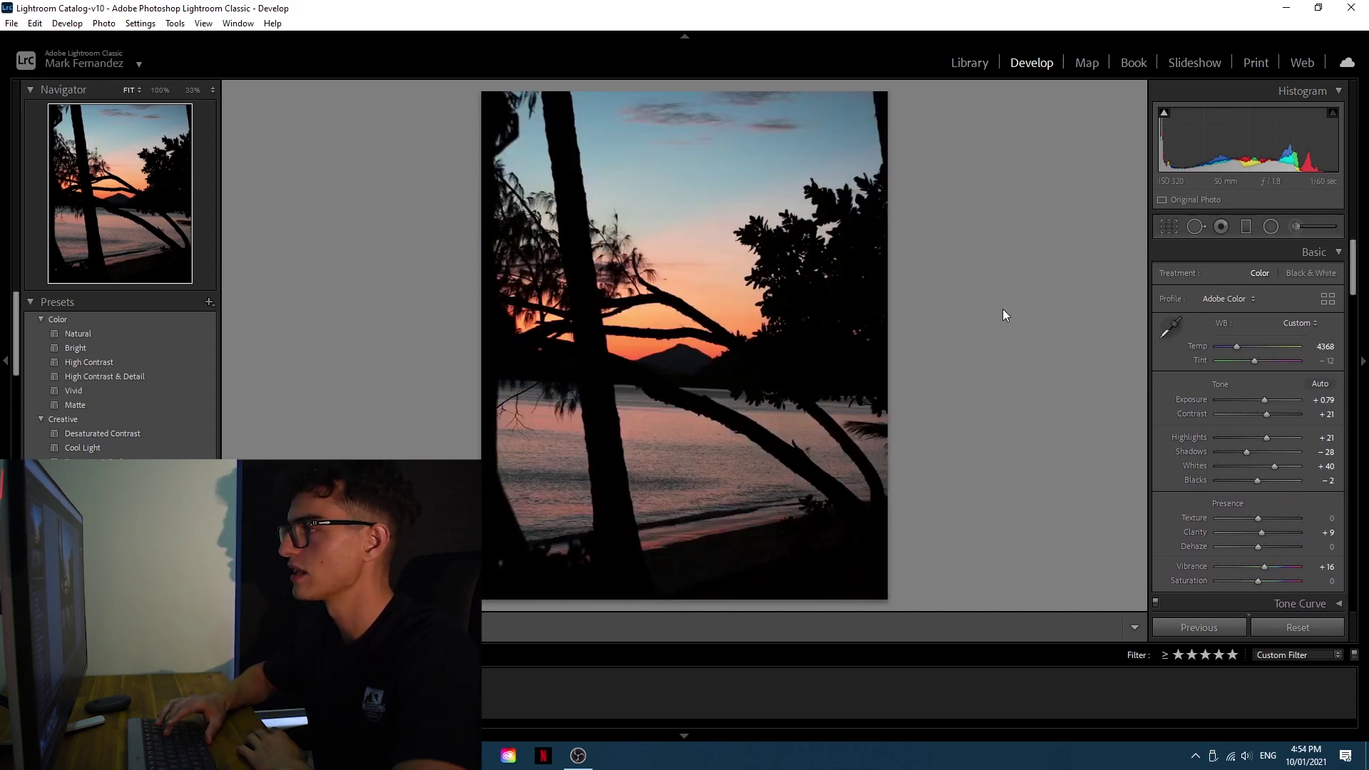
key(backslash)
key(backslash)
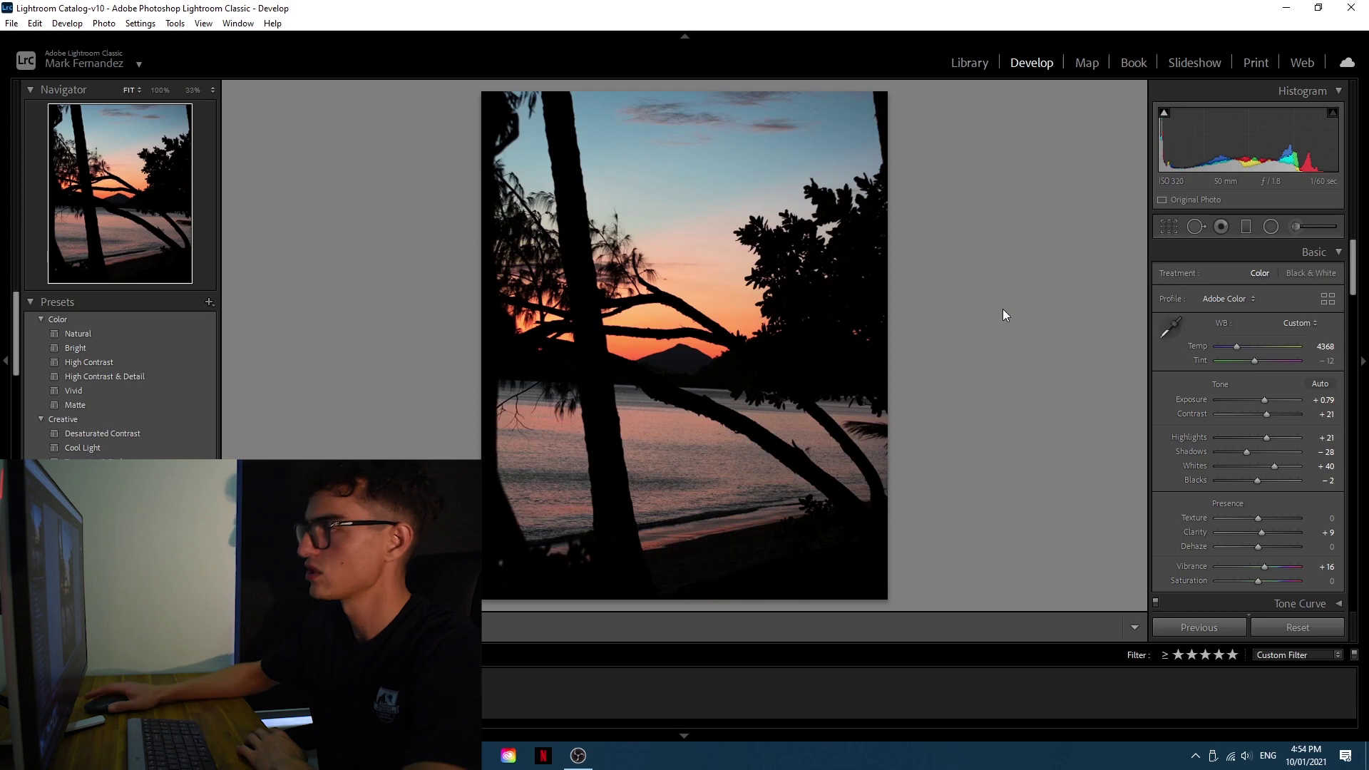
key(backslash)
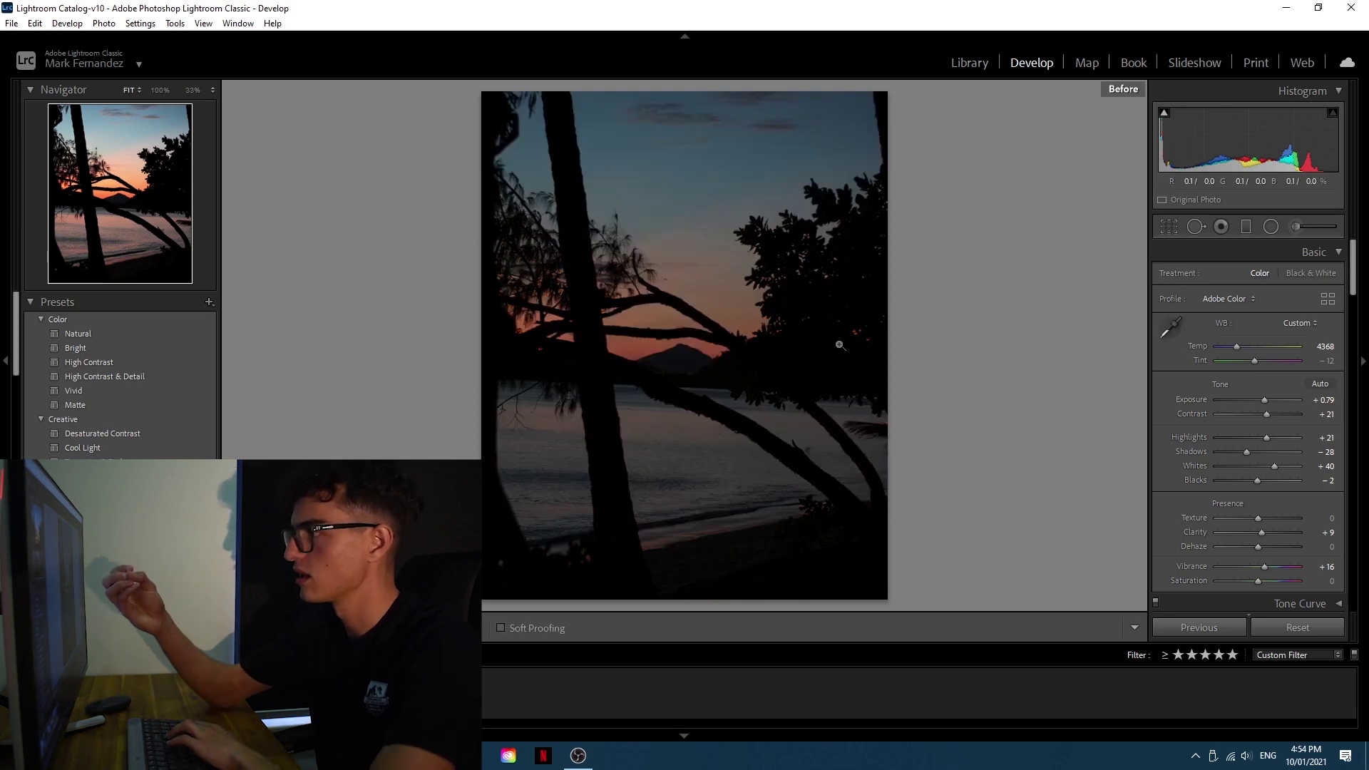
key(backslash)
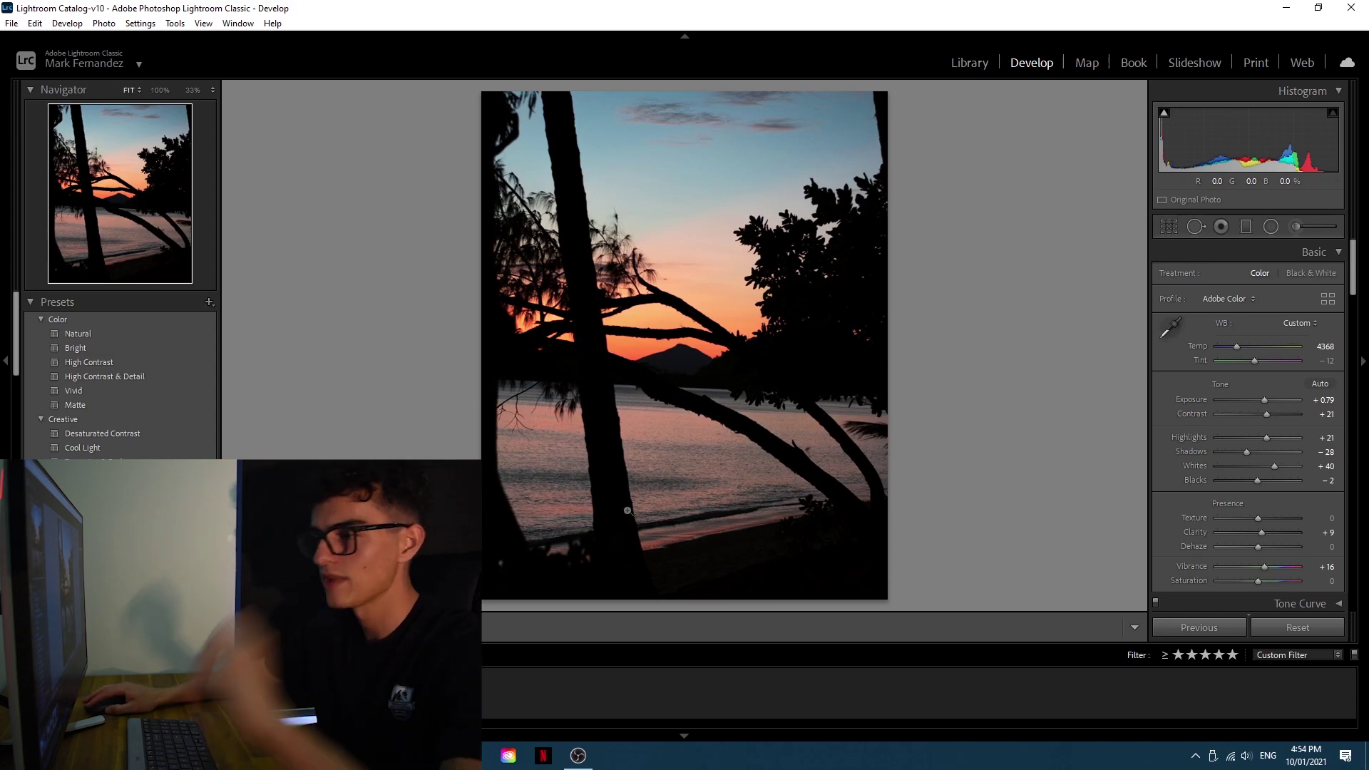
- Open the sideways fern photo and rotate it to portrait orientation
key(Right)
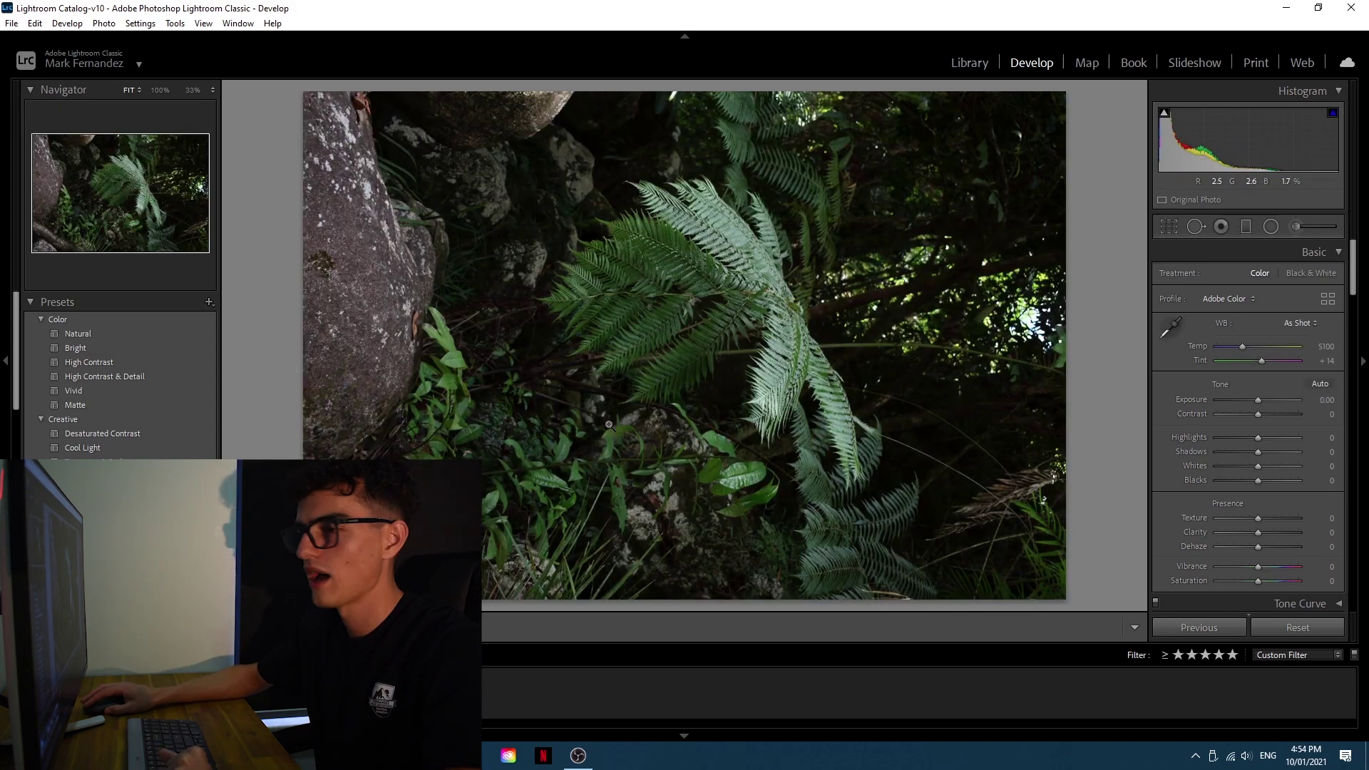
right_click(287, 251)
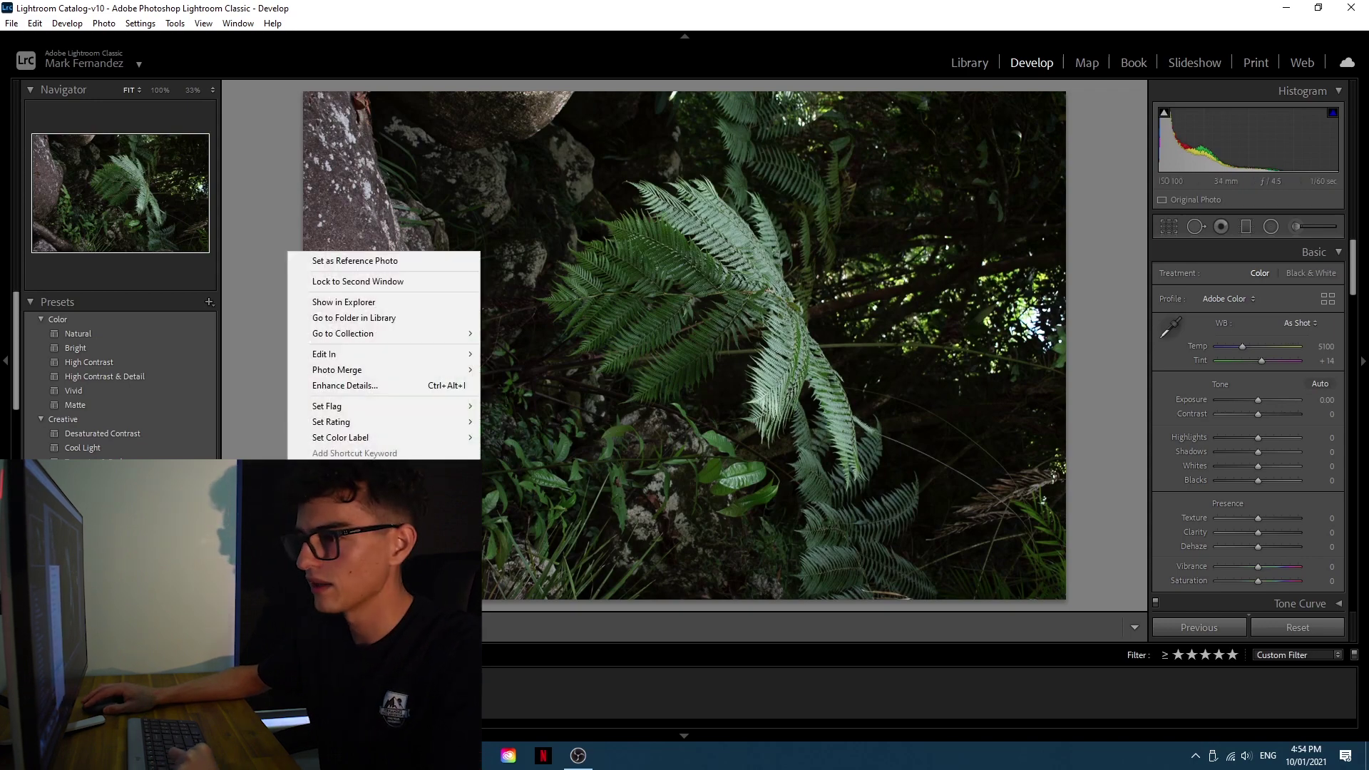
key(Escape)
key(Right)
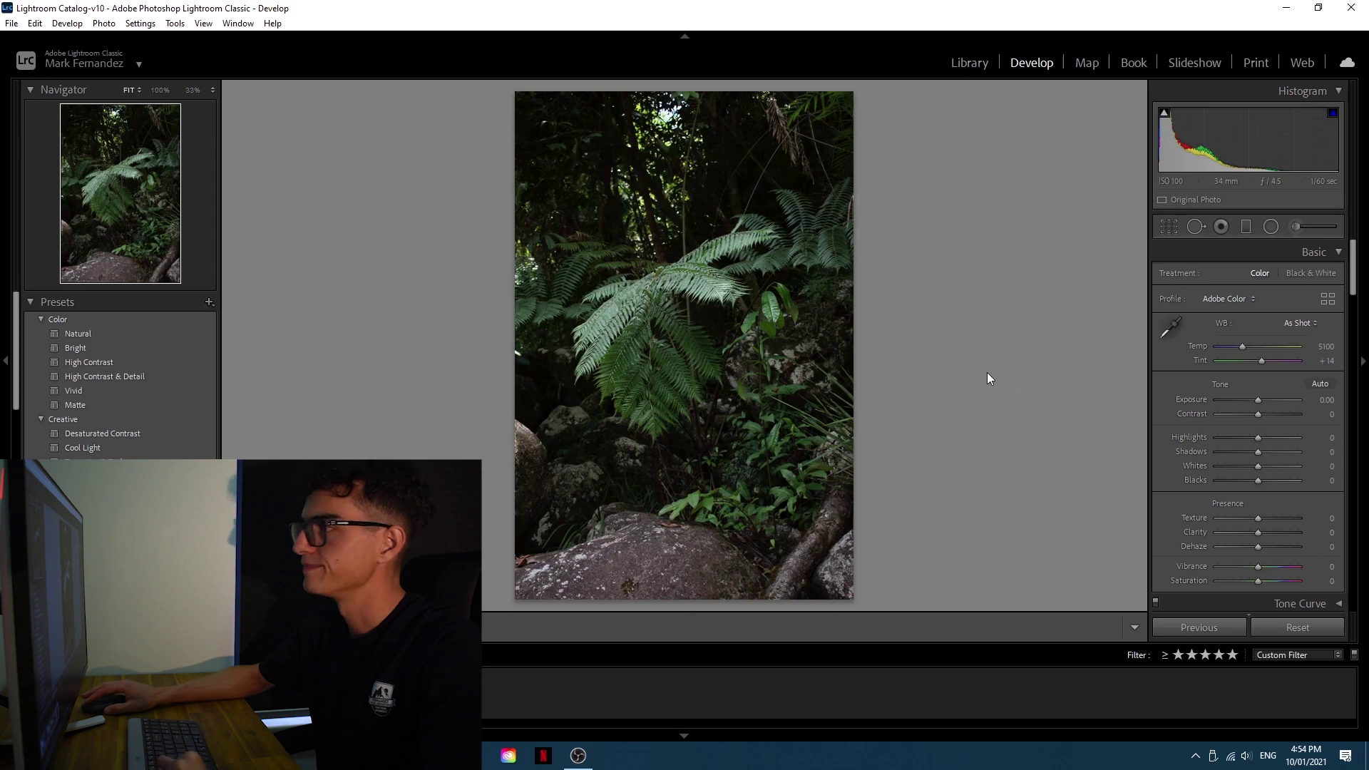
- Crop the fern photo to the 4 x 5 / 8 x 10 aspect ratio, tightening the frame around the large fern
click(1170, 228)
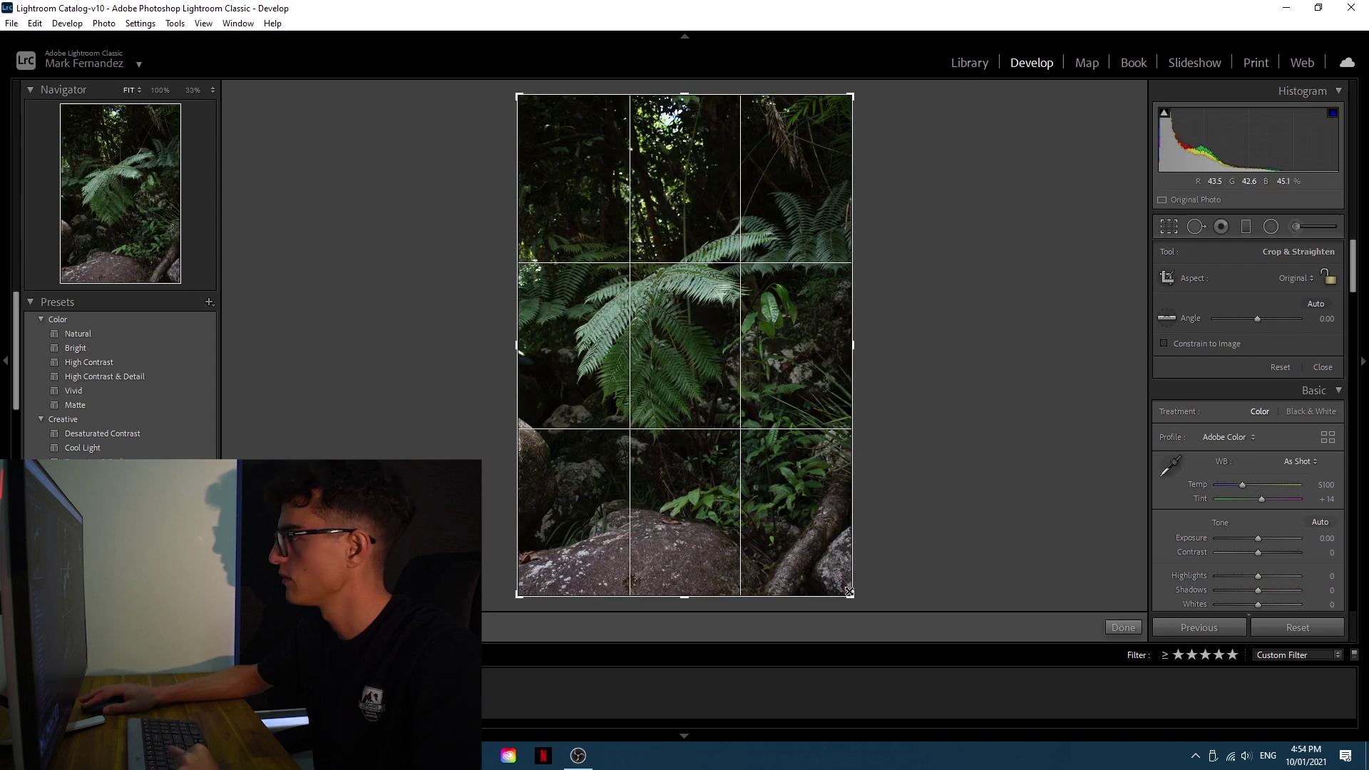
click(1307, 274)
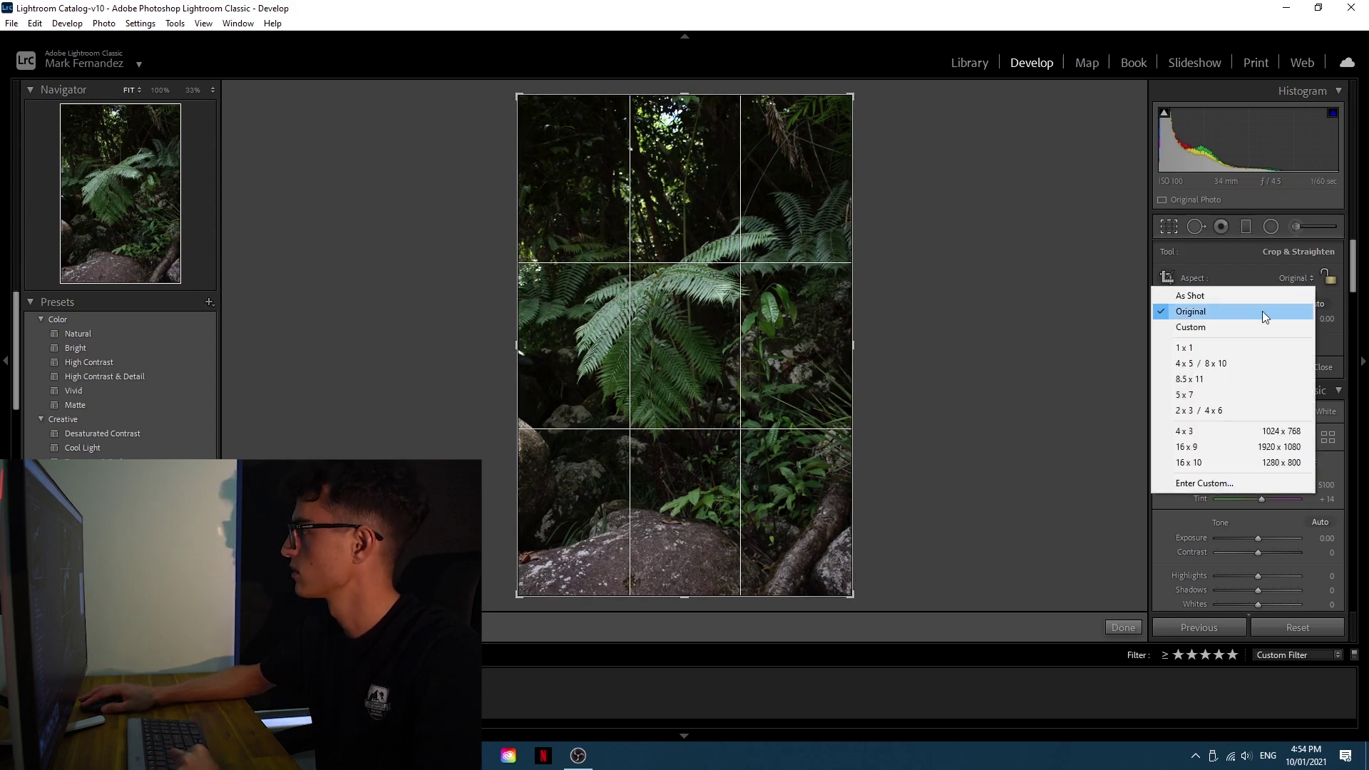
click(1225, 362)
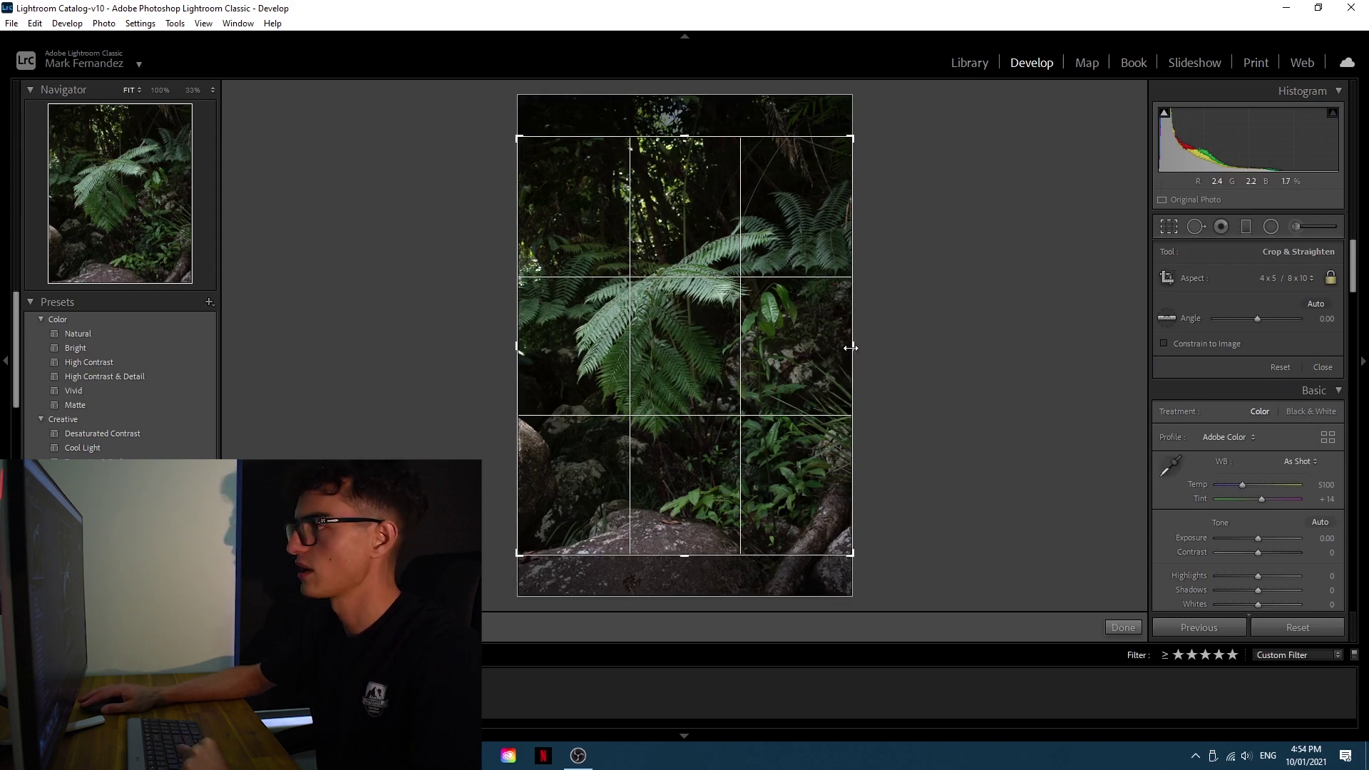
drag(850, 347, 804, 351)
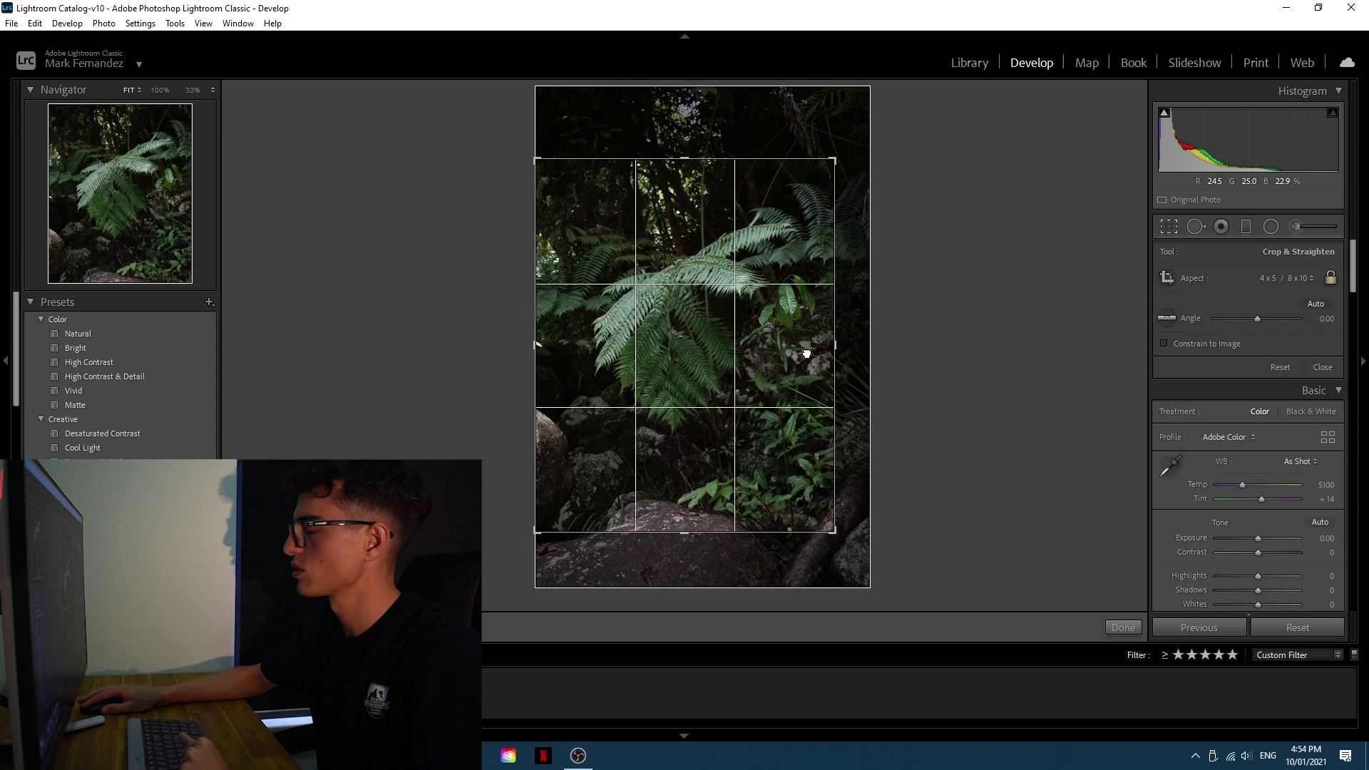
click(1134, 627)
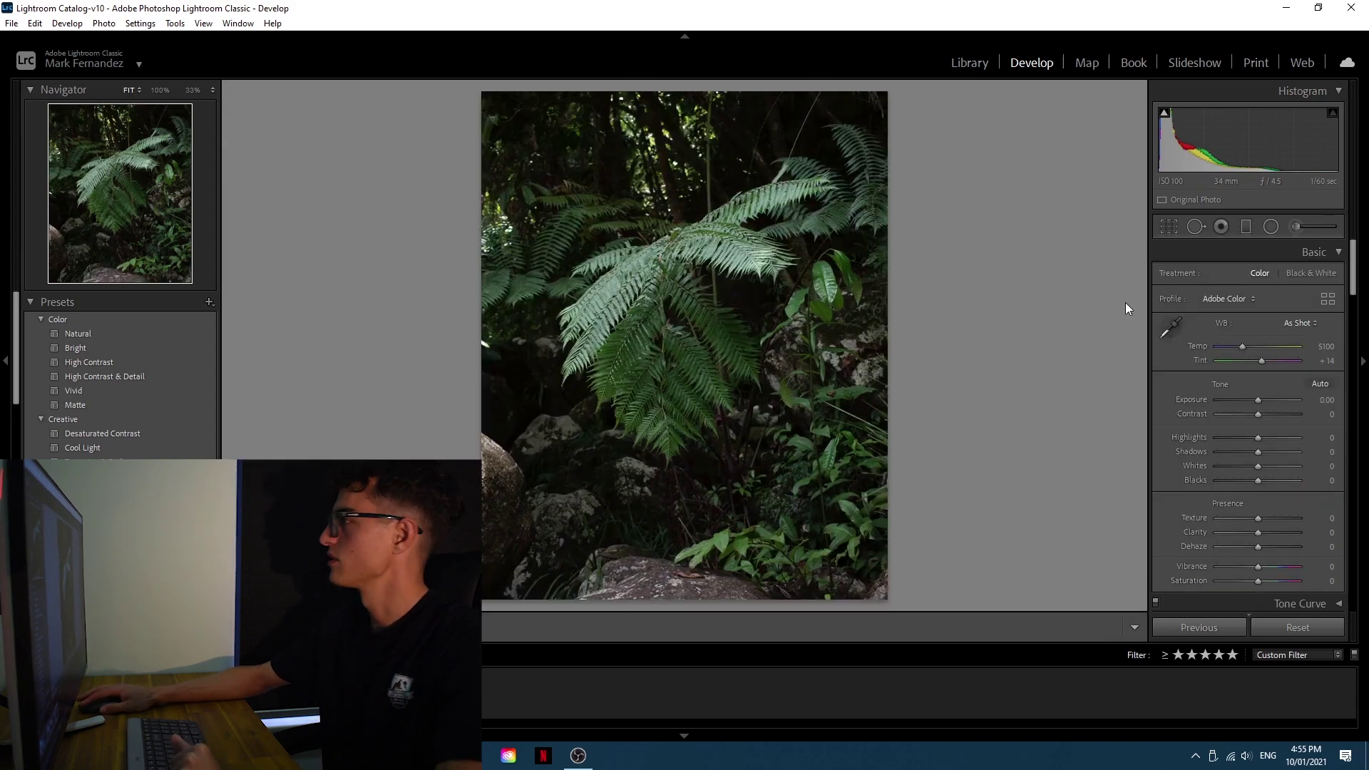
- Reopen the fern photo's crop, adjust the frame size slightly and reposition the image within it
click(1168, 227)
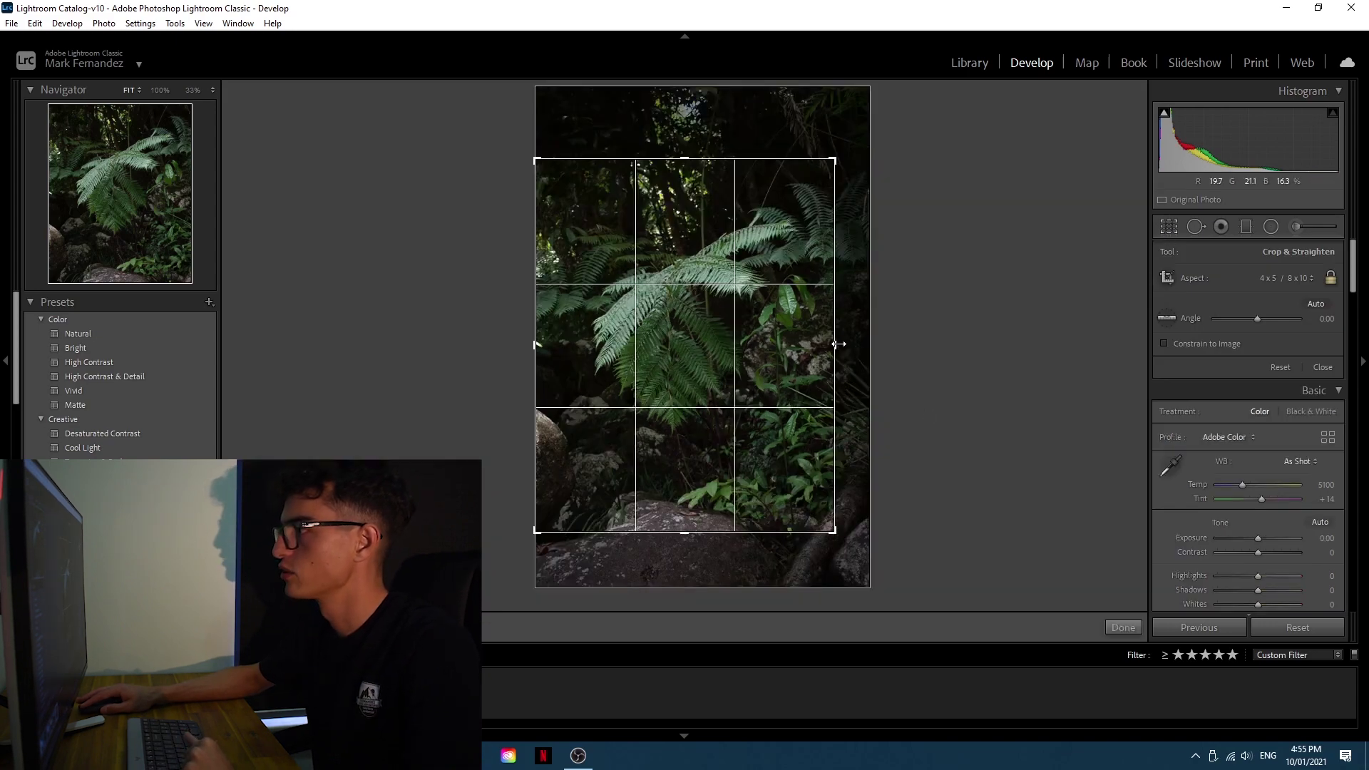
drag(838, 344, 810, 337)
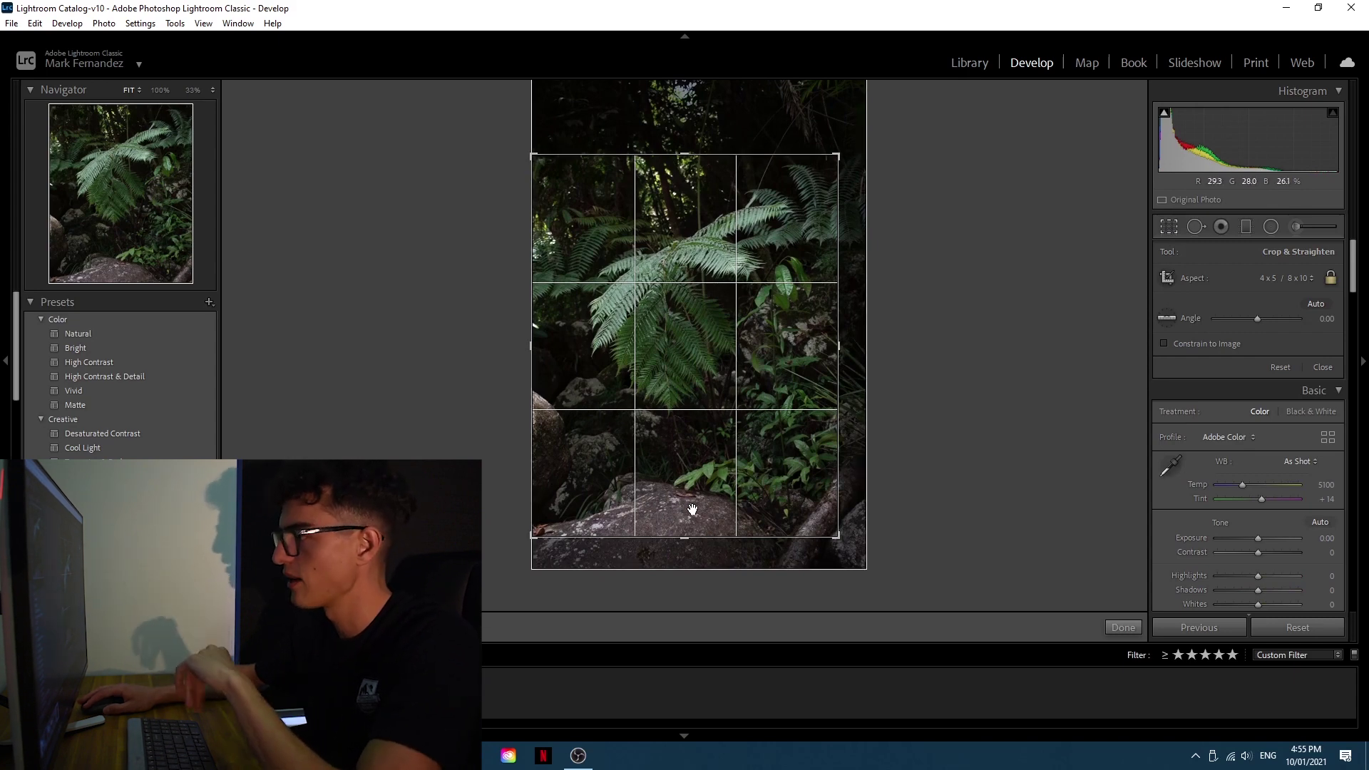
drag(785, 341, 788, 355)
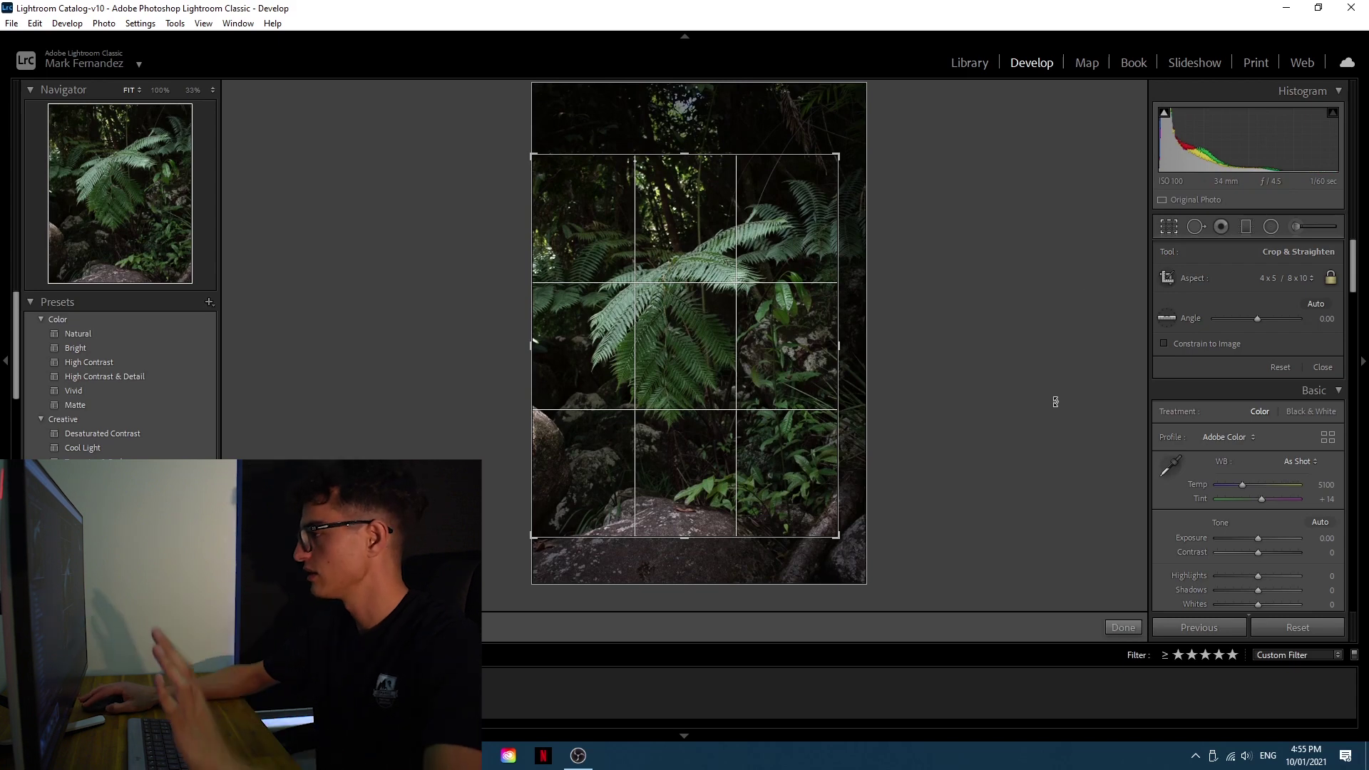
click(1123, 627)
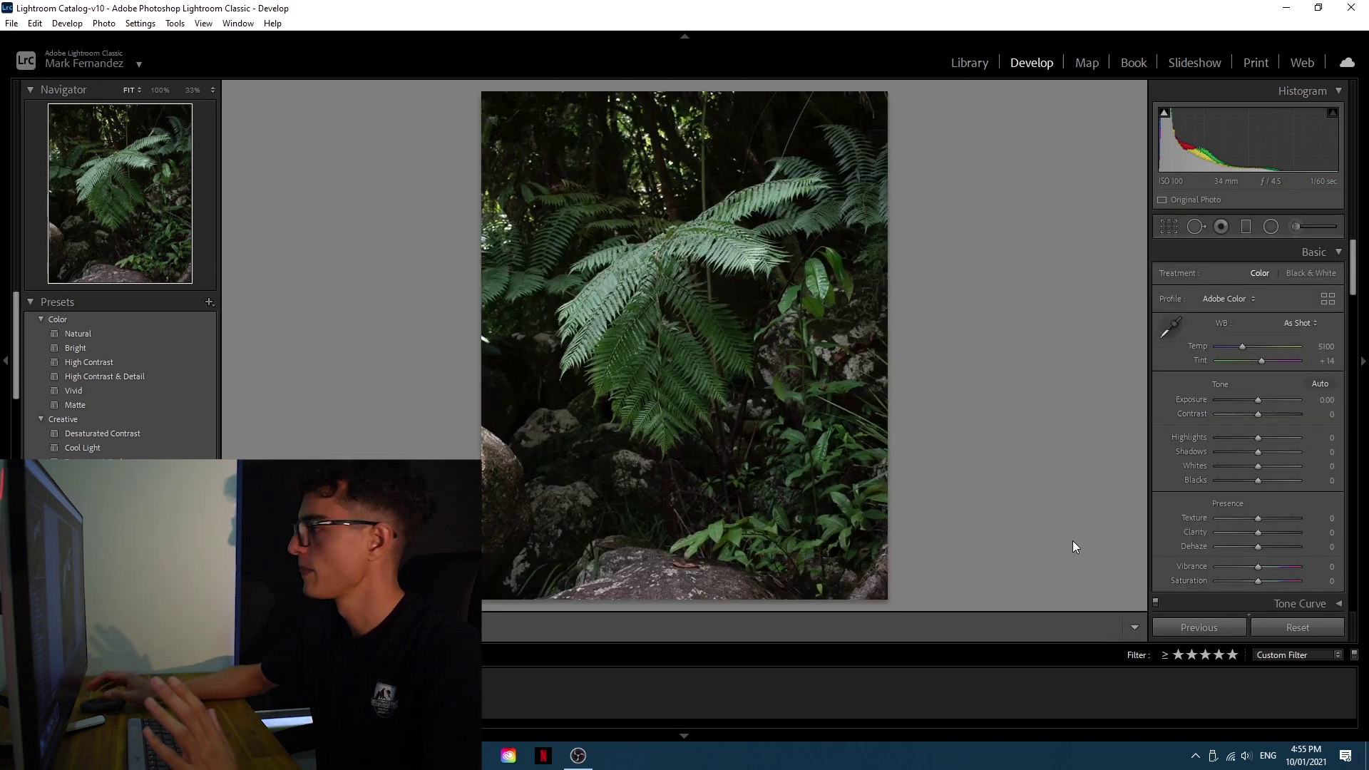
- Set the fern photo's Exposure to -0.26, Temp 4632, Tint +8, Highlights -32, Shadows -30, Whites +49 and Blacks -35
drag(1259, 399, 1256, 399)
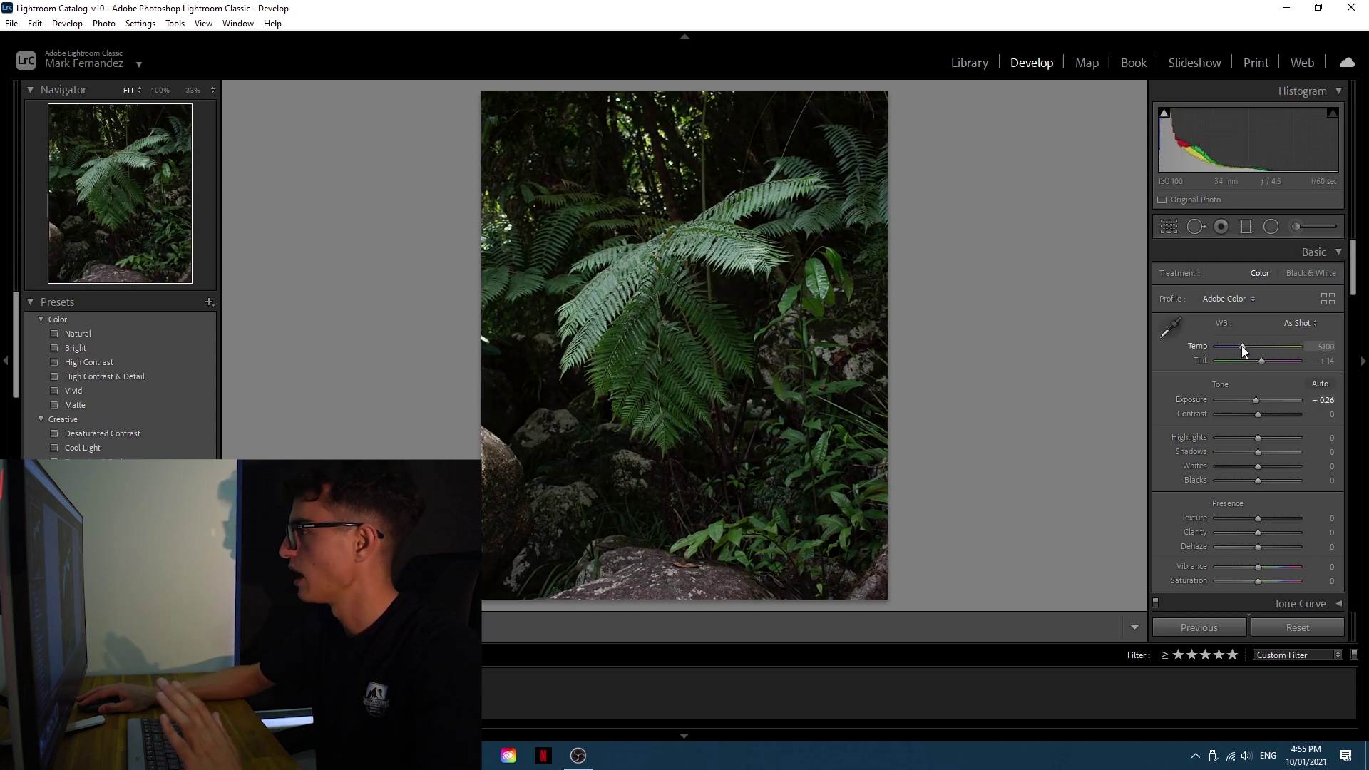
drag(1242, 346, 1241, 349)
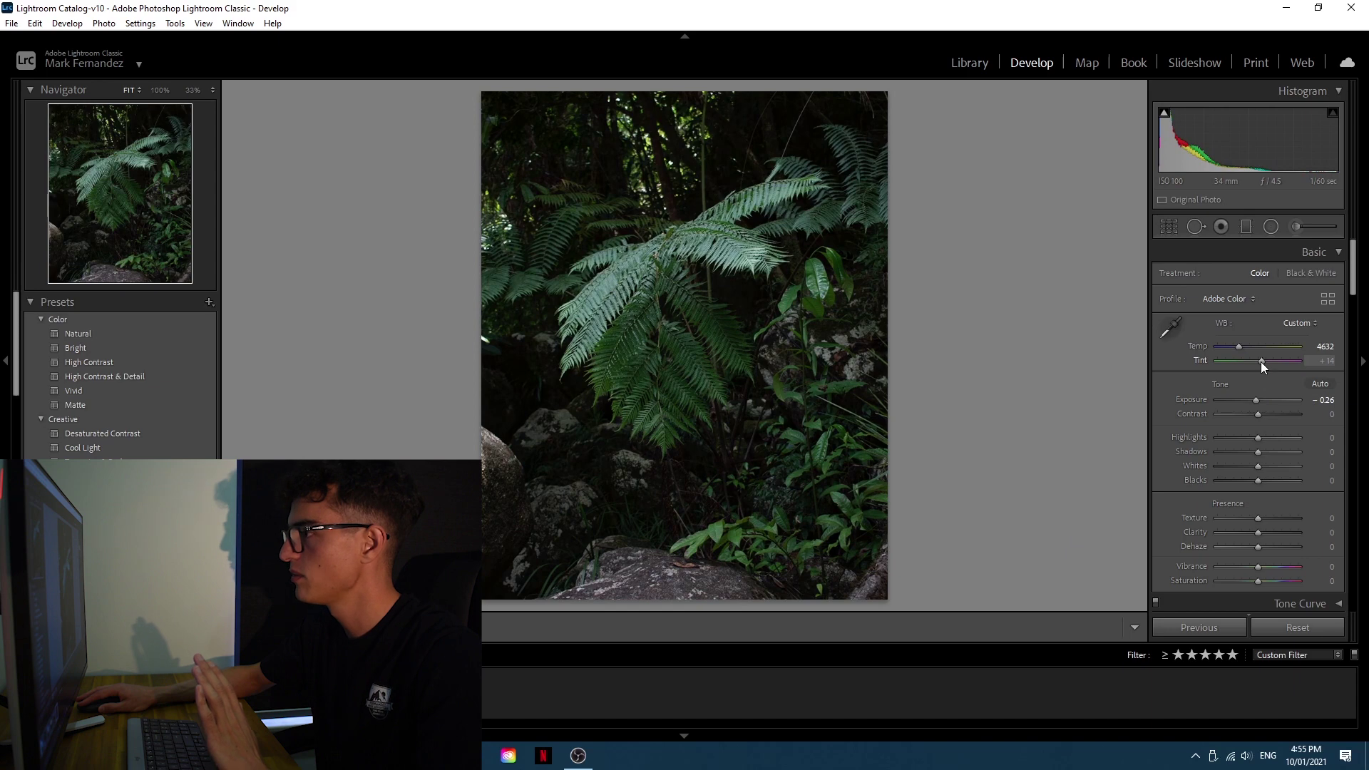
drag(1261, 362, 1260, 362)
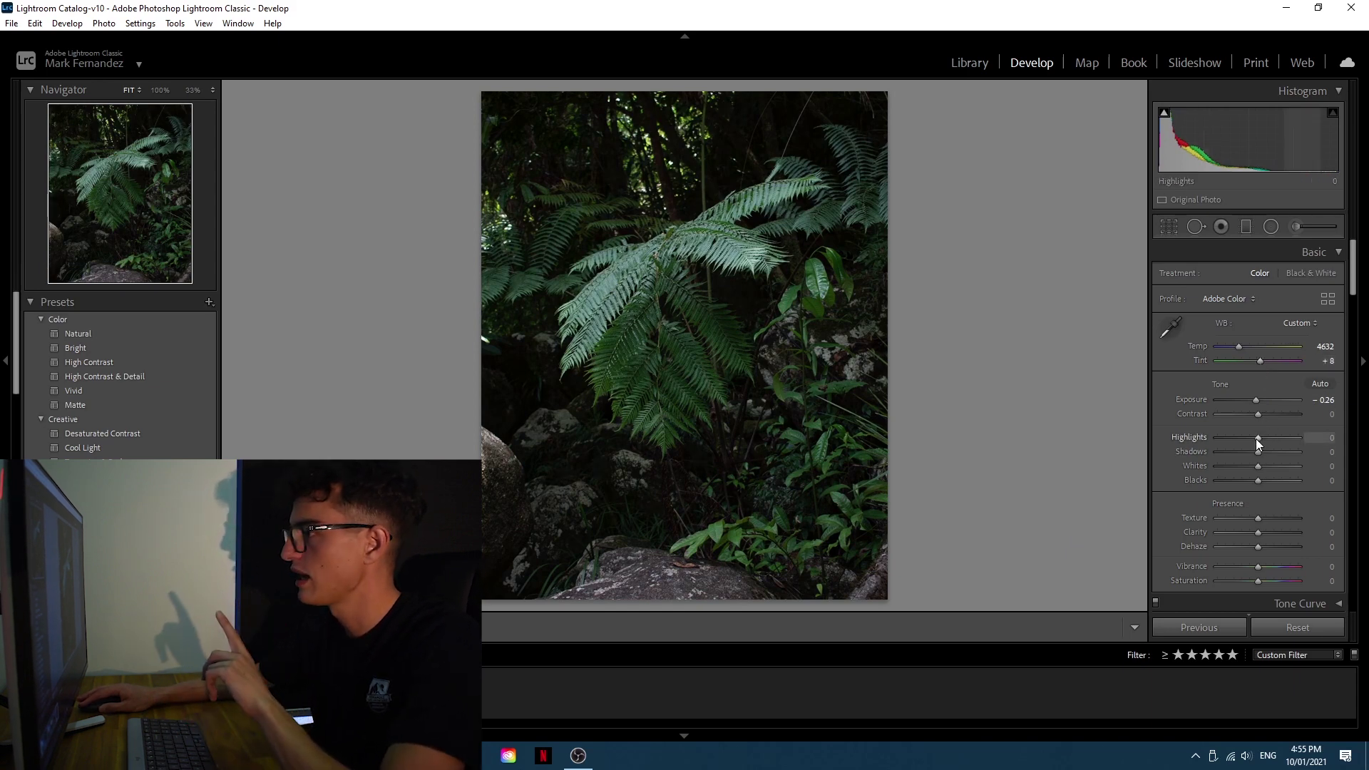
drag(1253, 439, 1244, 438)
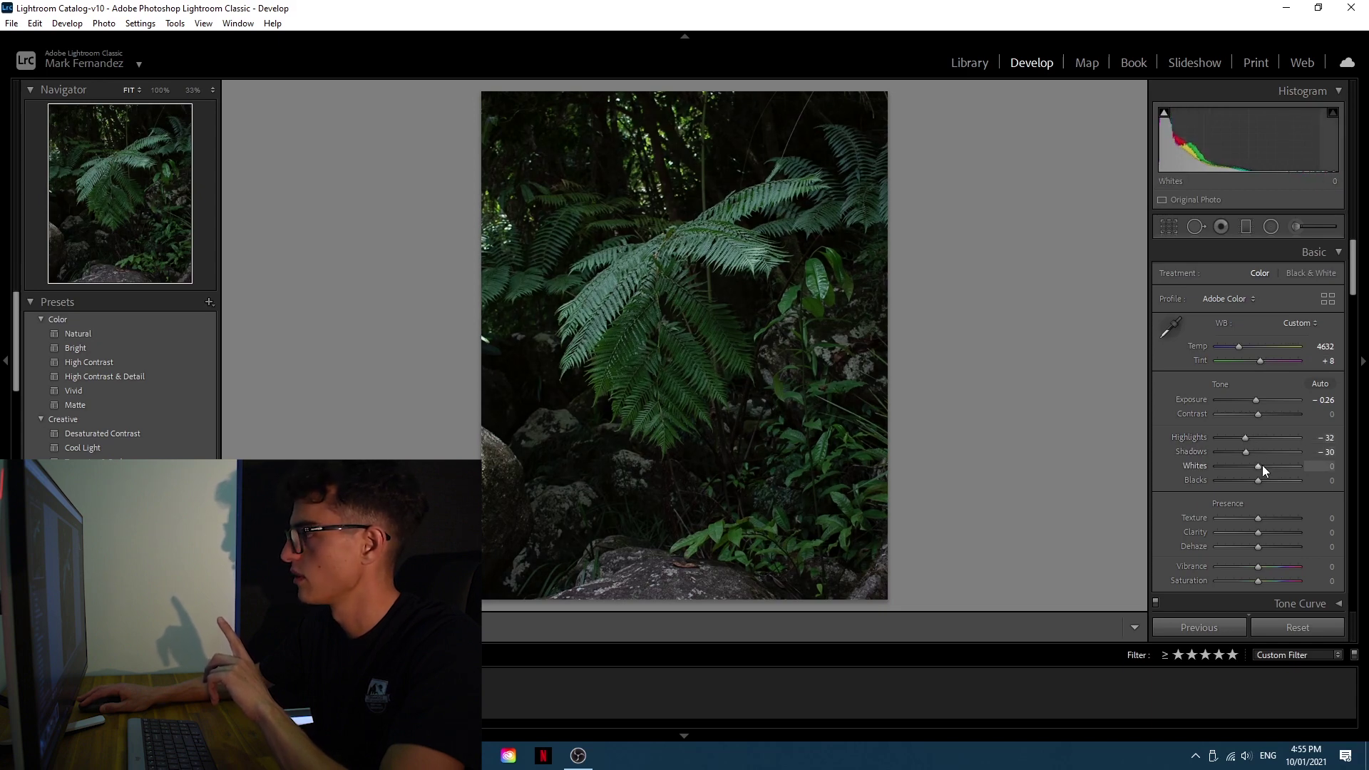
mouse_move(1260, 468)
mouse_down()
mouse_move(1247, 467)
mouse_move(1291, 459)
mouse_move(1238, 463)
mouse_move(1282, 465)
mouse_move(1244, 478)
mouse_up()
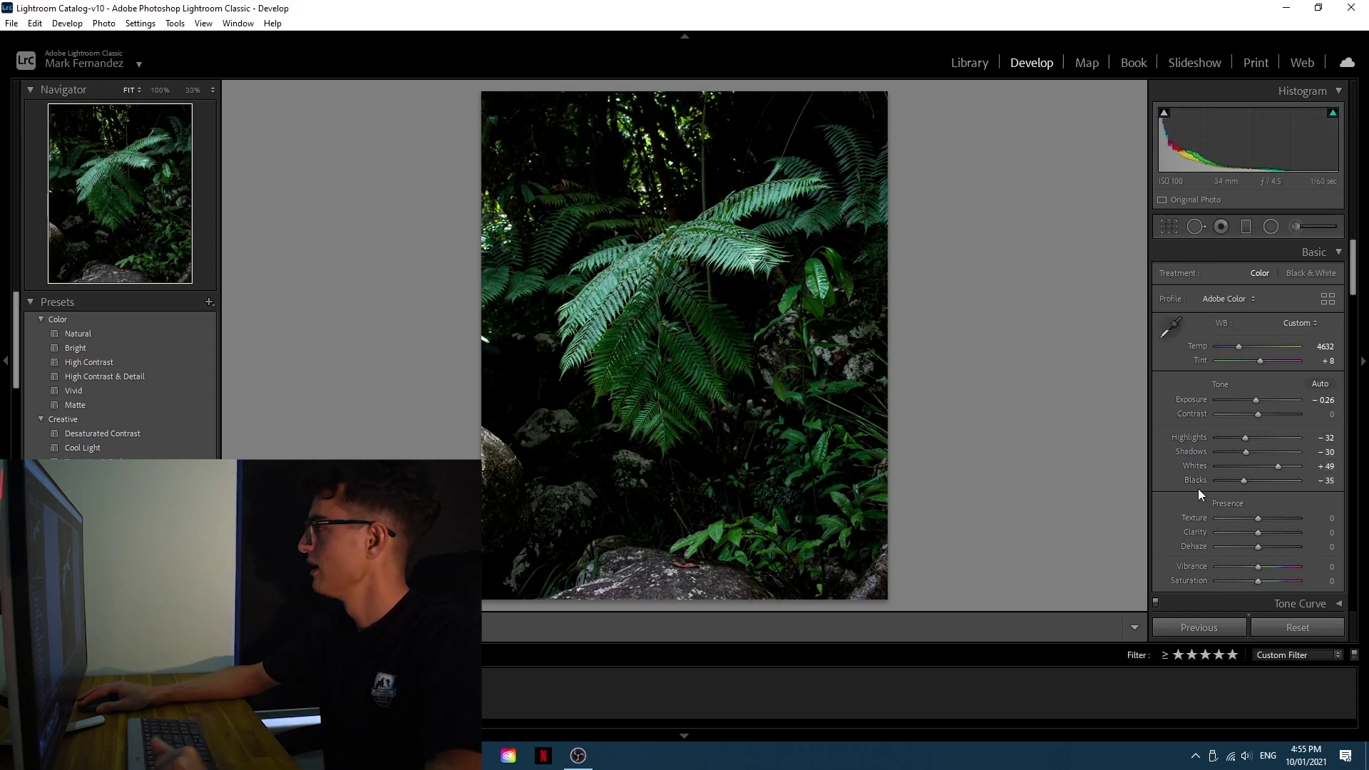
- Set the fern photo's Clarity to +30, checking the foliage and rock detail up close
scroll(1357, 278, down, 1)
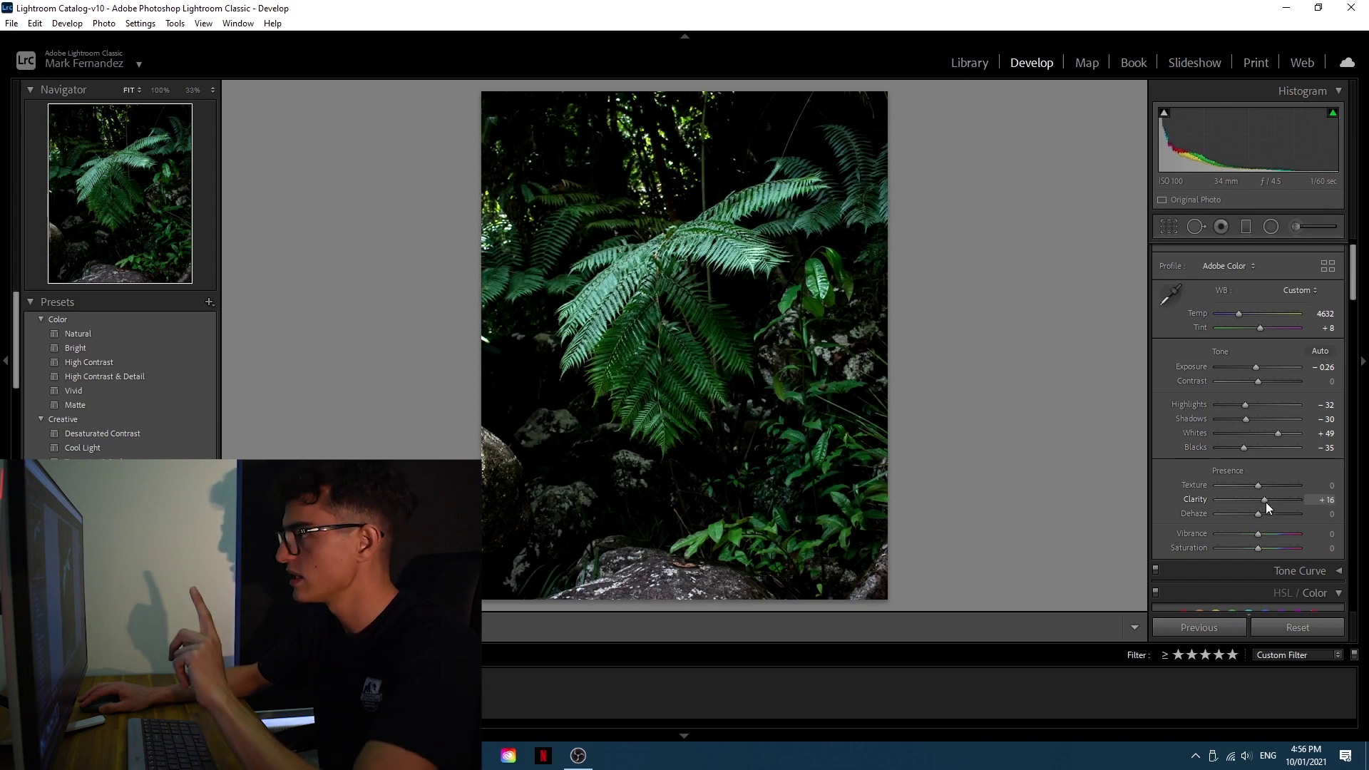
drag(1265, 503, 1274, 502)
click(852, 360)
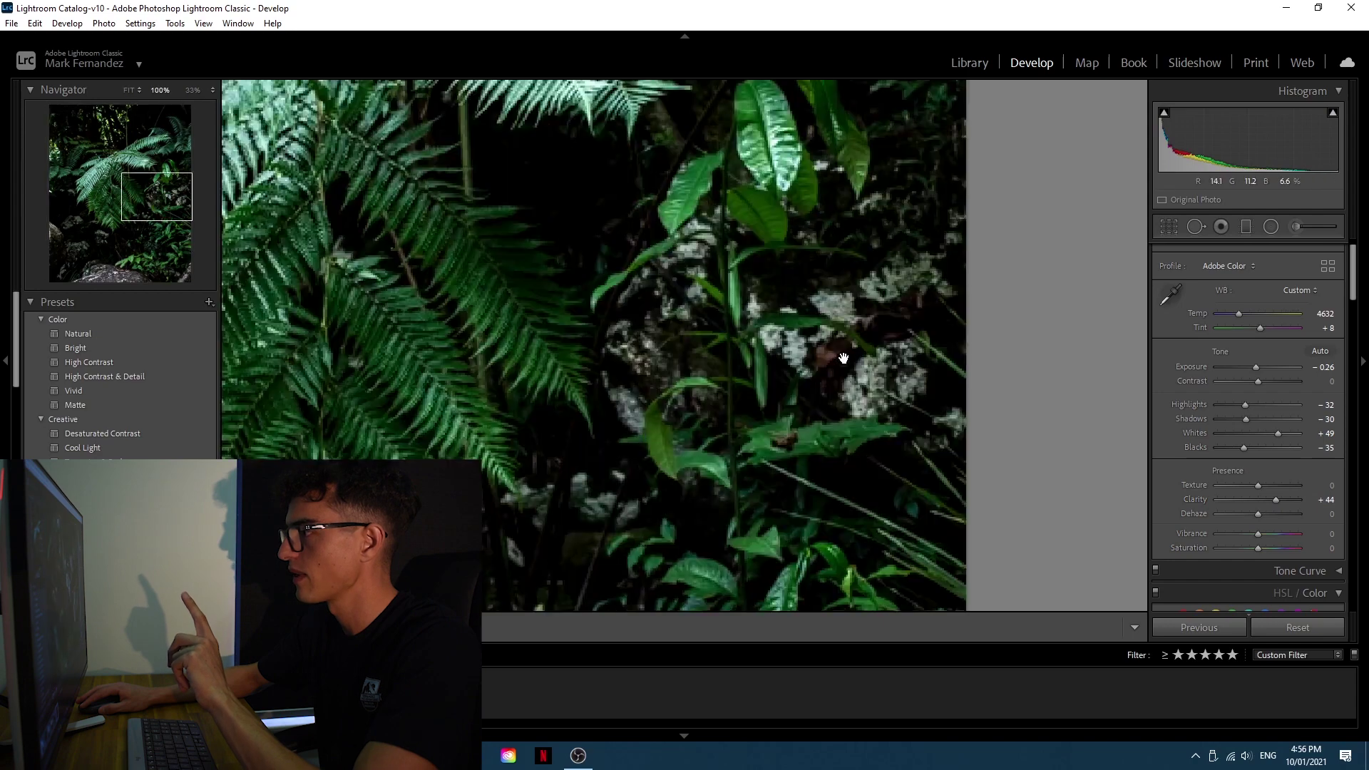
click(844, 358)
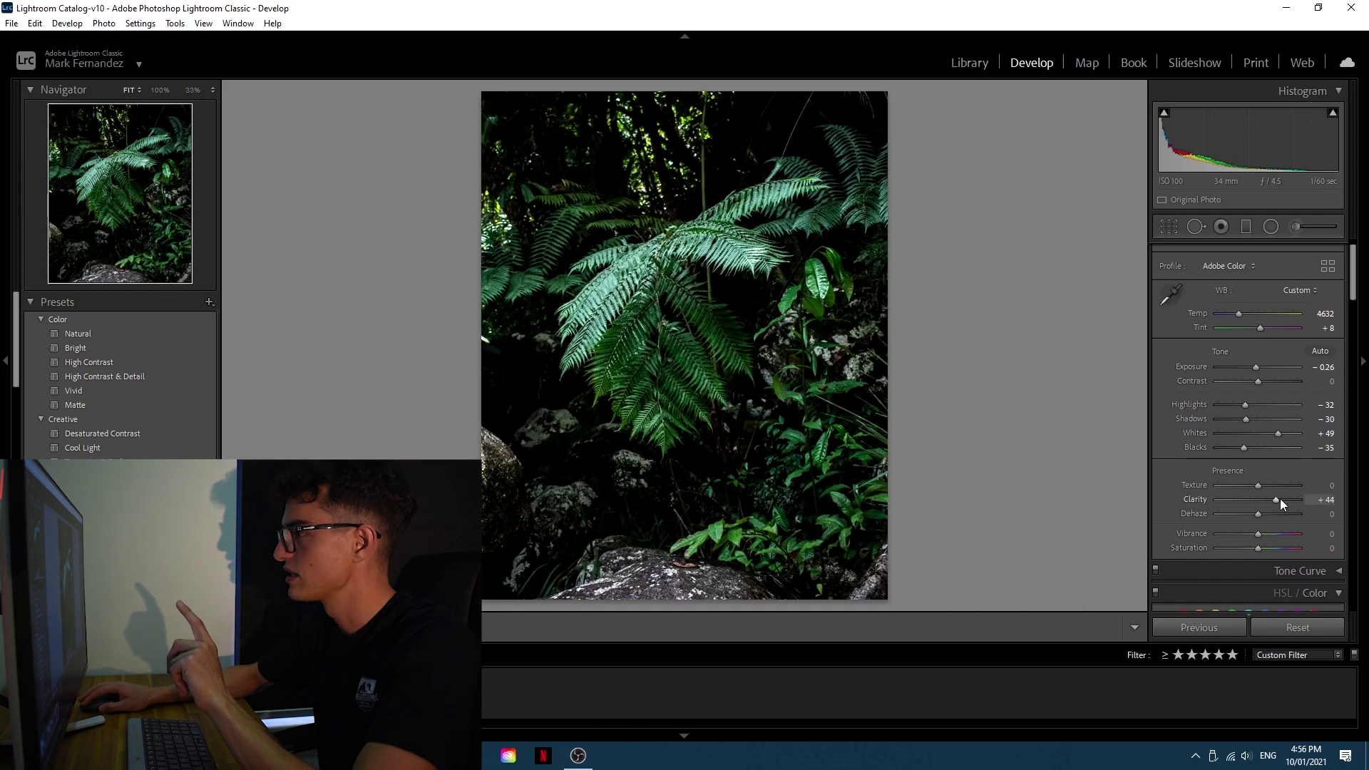
mouse_move(1286, 499)
mouse_down()
mouse_move(1309, 501)
mouse_move(1255, 486)
mouse_move(1277, 490)
mouse_move(1262, 487)
mouse_move(1273, 495)
mouse_move(1258, 502)
mouse_move(1269, 497)
mouse_up()
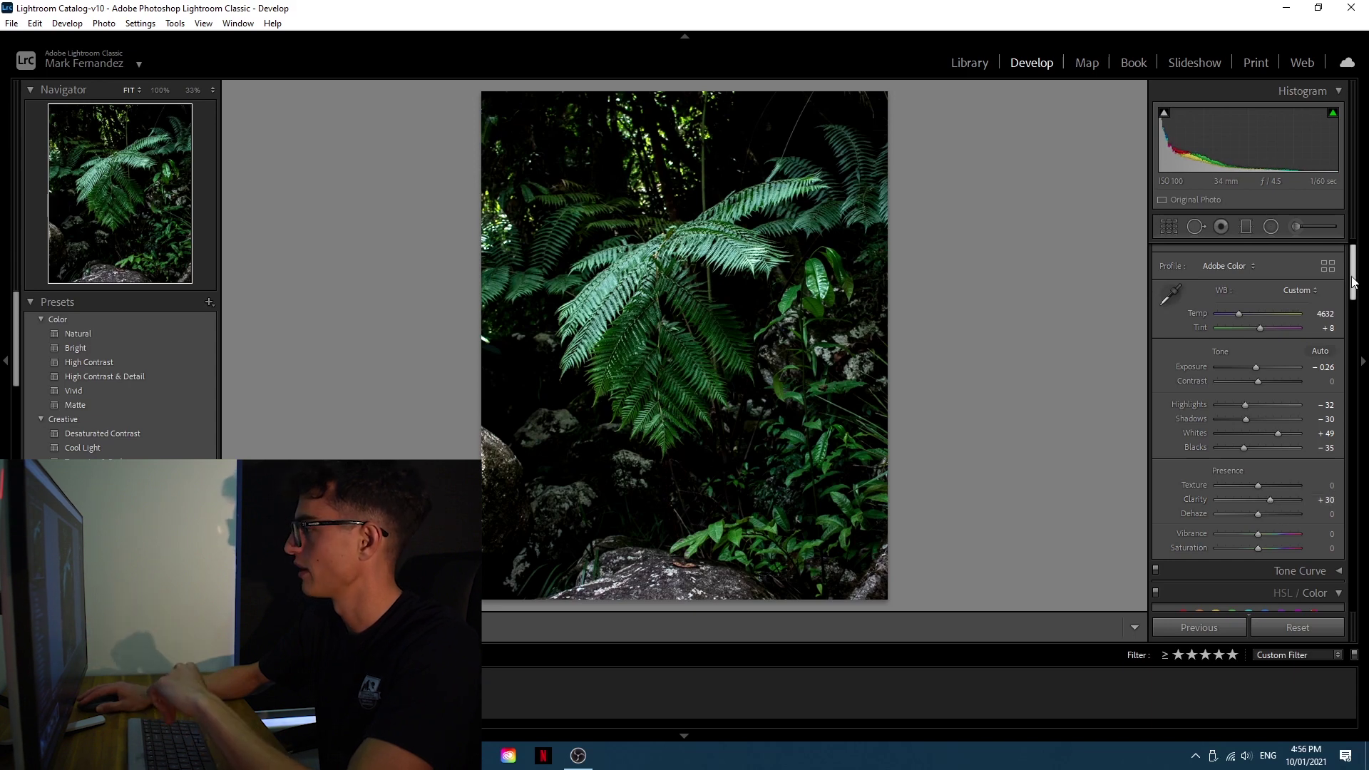
- Set the fern photo's Dehaze to +25, Vibrance to +32 and Saturation to +23
drag(1355, 278, 1355, 288)
scroll(1356, 288, up, 2)
drag(1266, 527, 1258, 524)
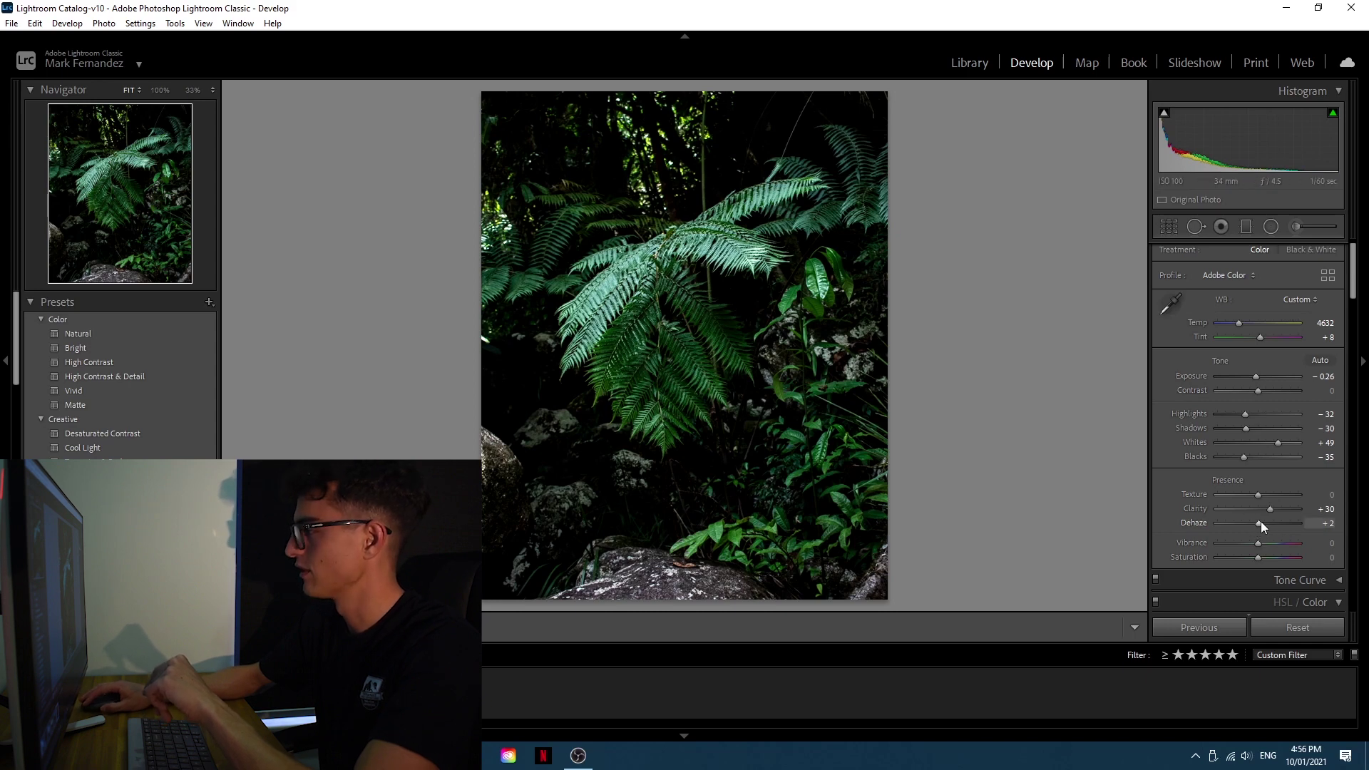
drag(1261, 523, 1262, 522)
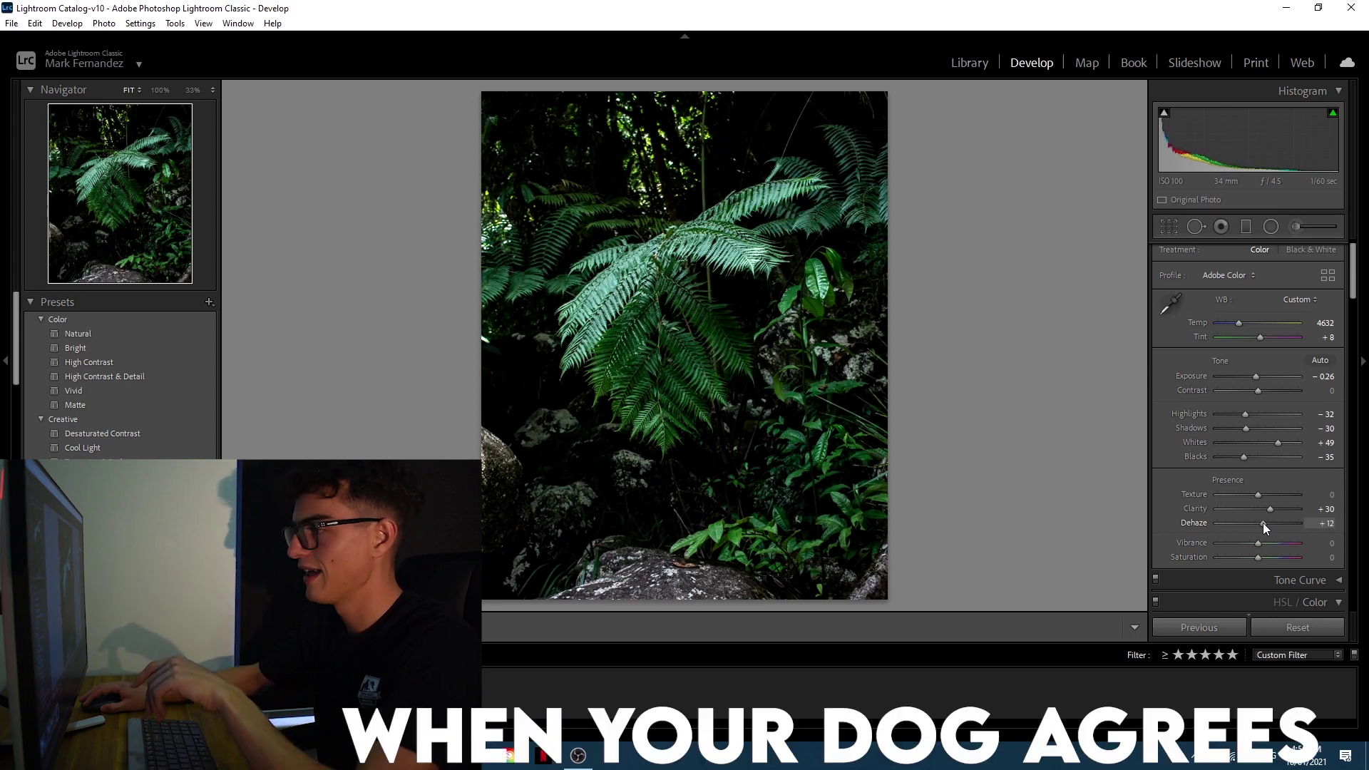
drag(1264, 523, 1274, 540)
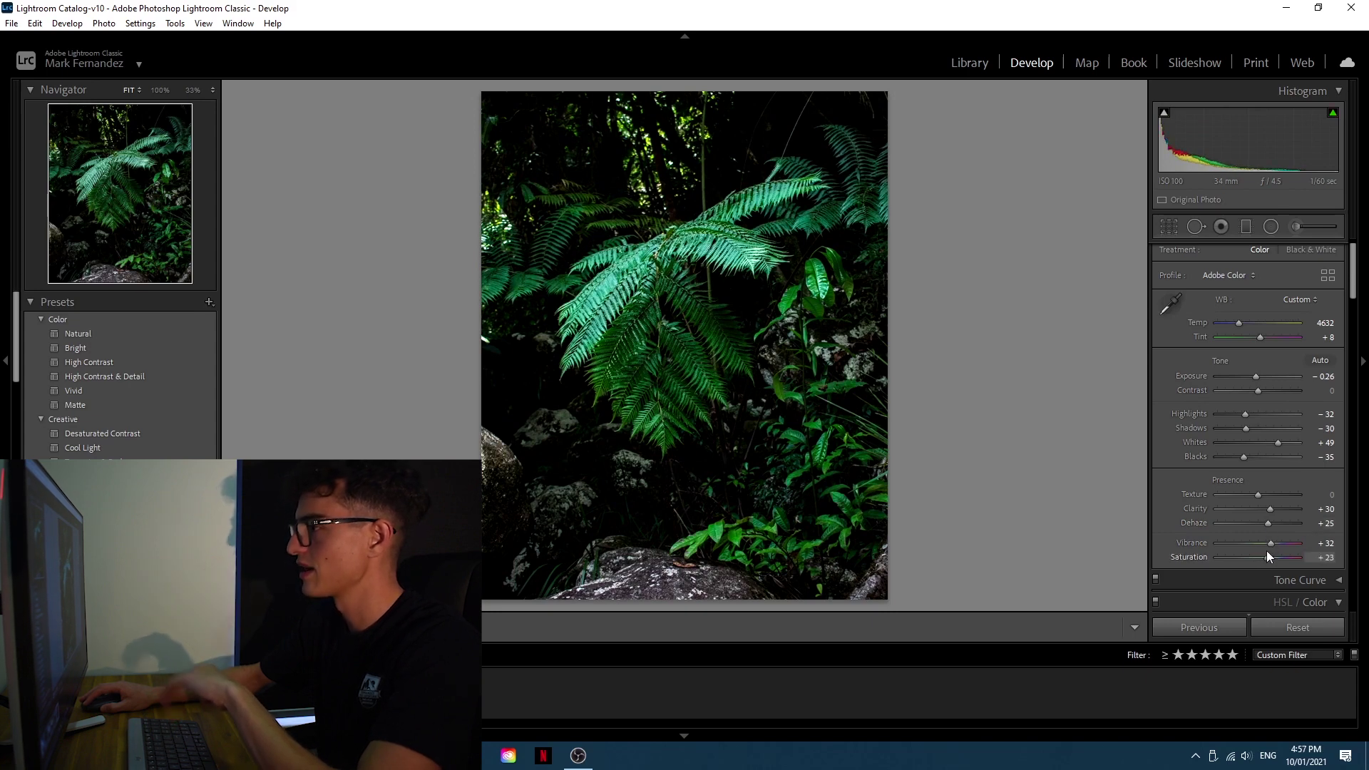
- Draw a slanted graduated filter from the upper edge of the photo down to just above the large fern
mouse_move(1351, 285)
mouse_down()
mouse_move(1351, 299)
mouse_move(1351, 282)
mouse_up()
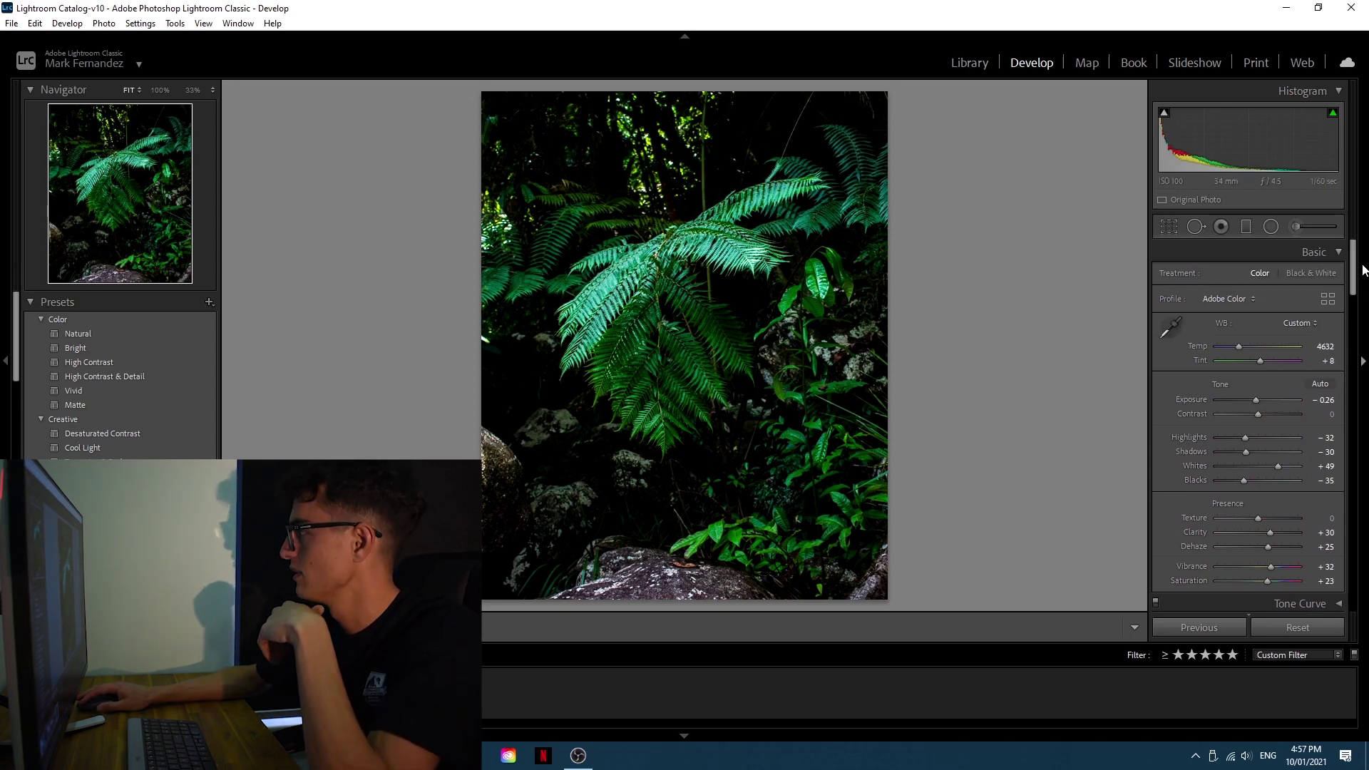
scroll(1359, 278, down, 2)
scroll(1354, 285, up, 2)
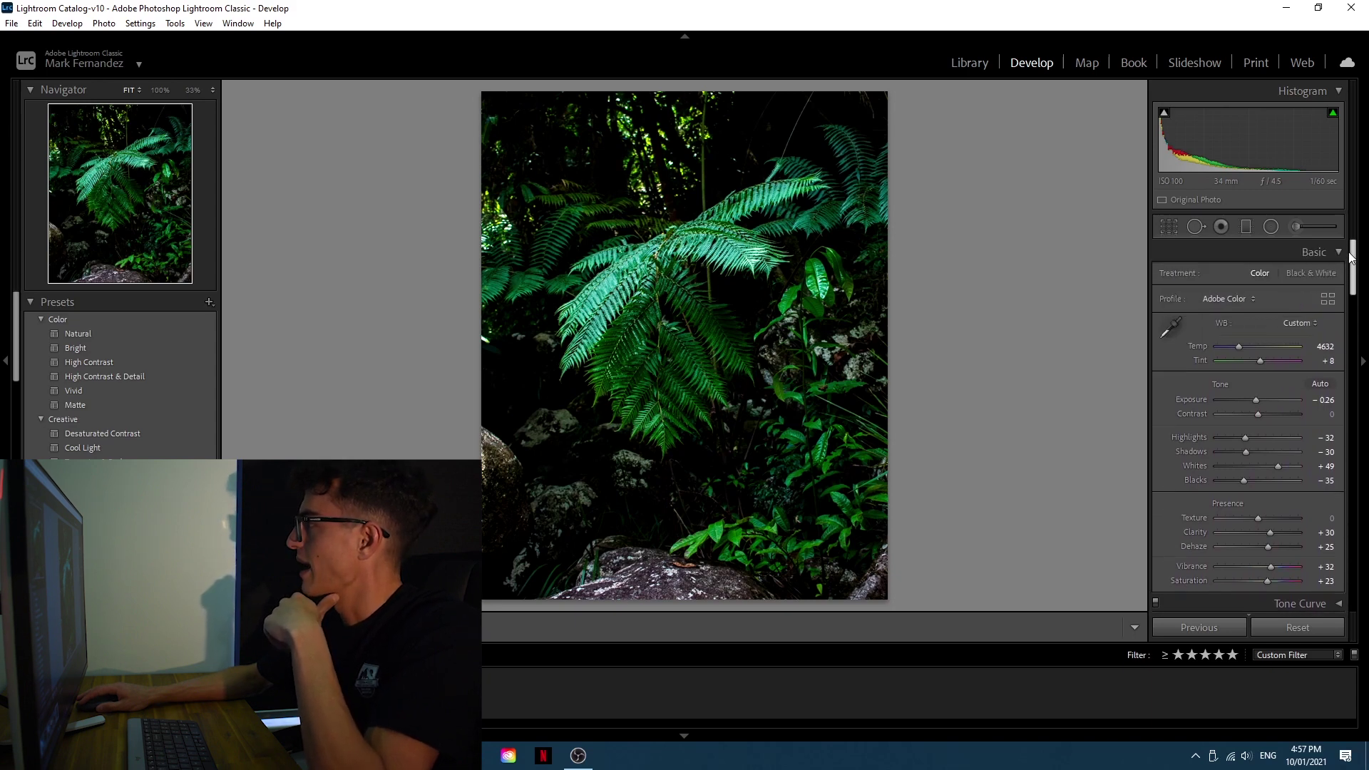
click(1245, 226)
drag(645, 101, 680, 184)
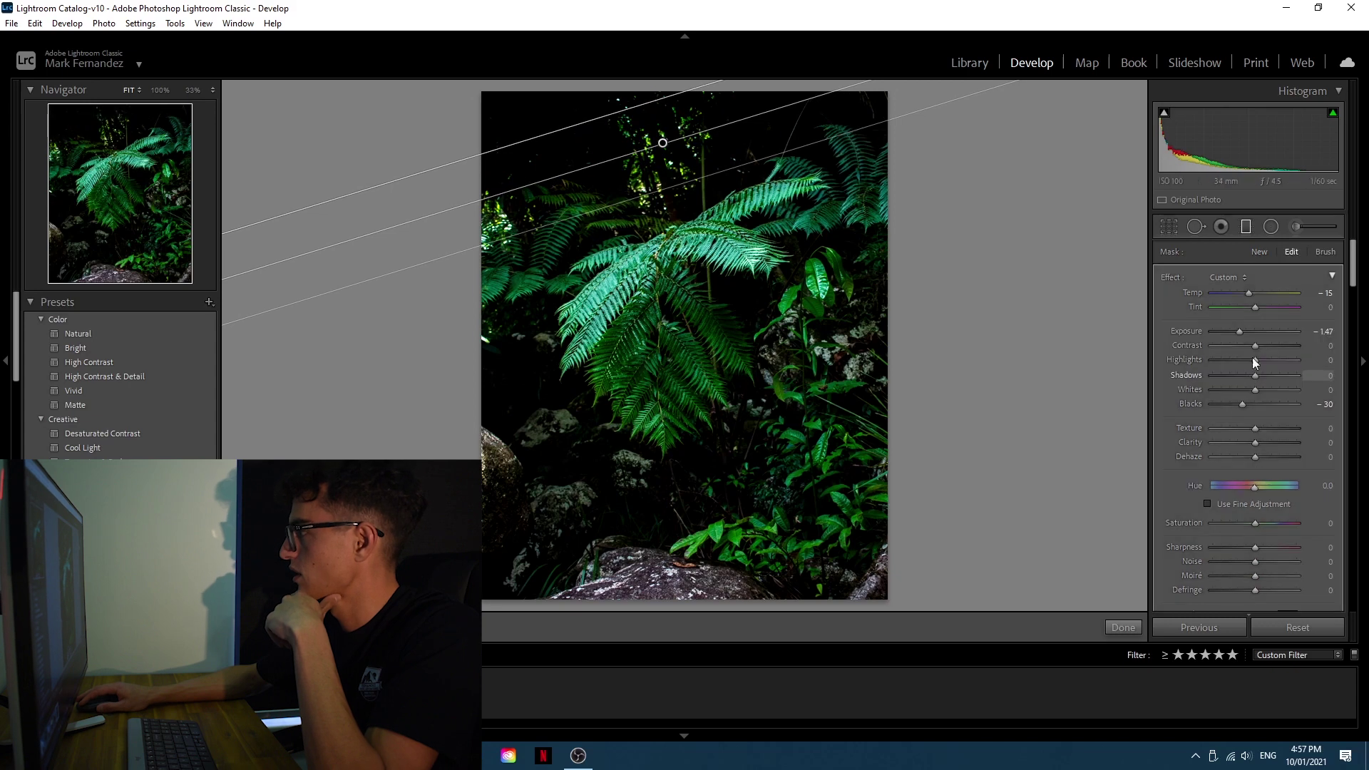
- Set the graduated filter's Exposure to -0.77, Blacks -85, Shadows -100 and Highlights -100, and nudge the filter slightly upward
mouse_move(1243, 331)
mouse_down()
mouse_move(1260, 328)
mouse_move(1246, 331)
mouse_up()
drag(1218, 401, 1217, 401)
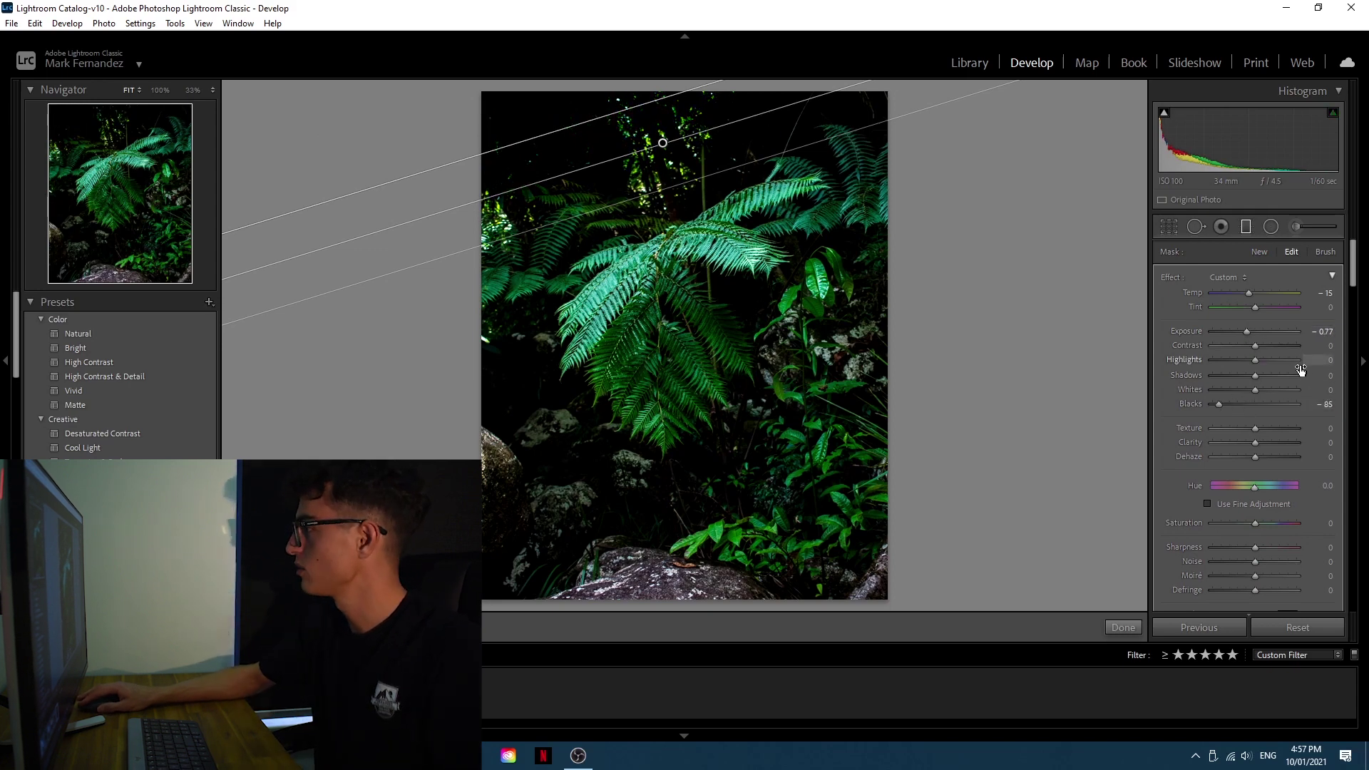
drag(1257, 377, 1129, 375)
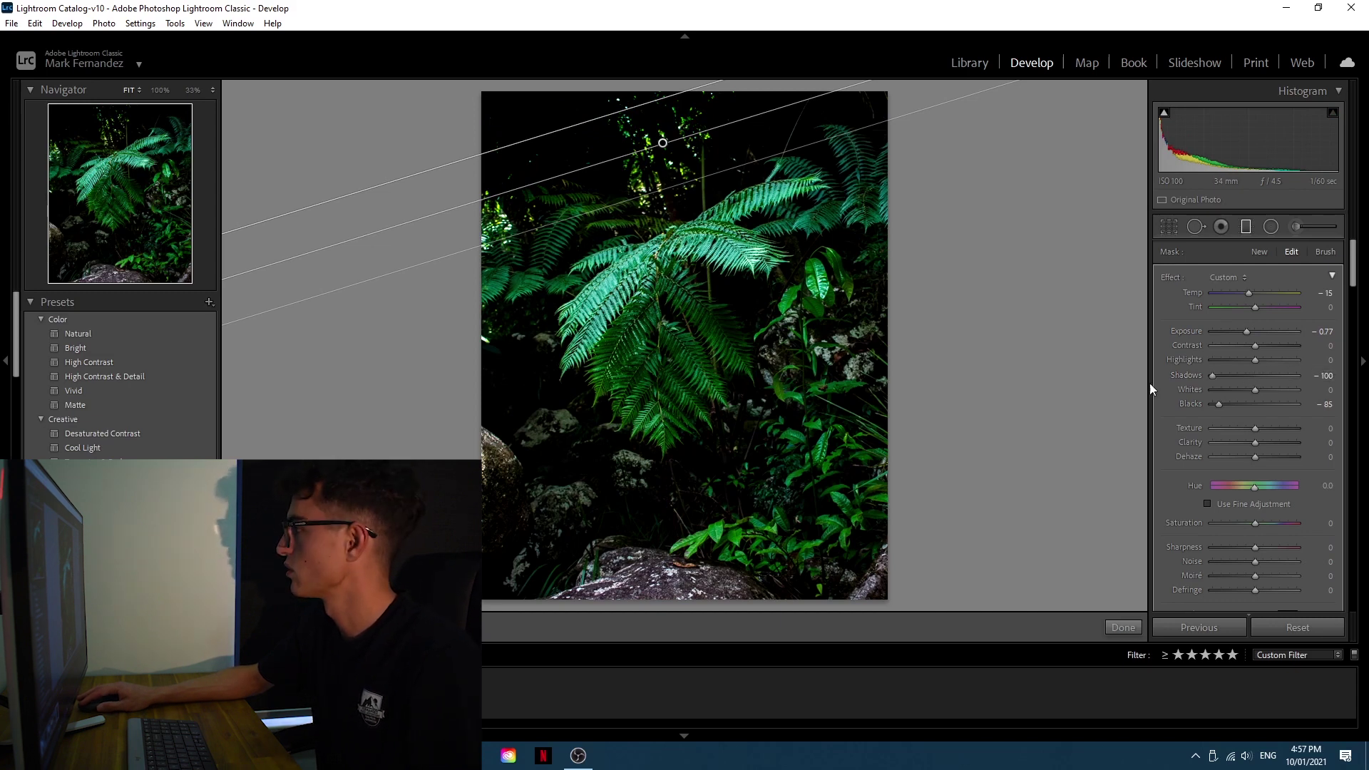
drag(1251, 361, 1209, 362)
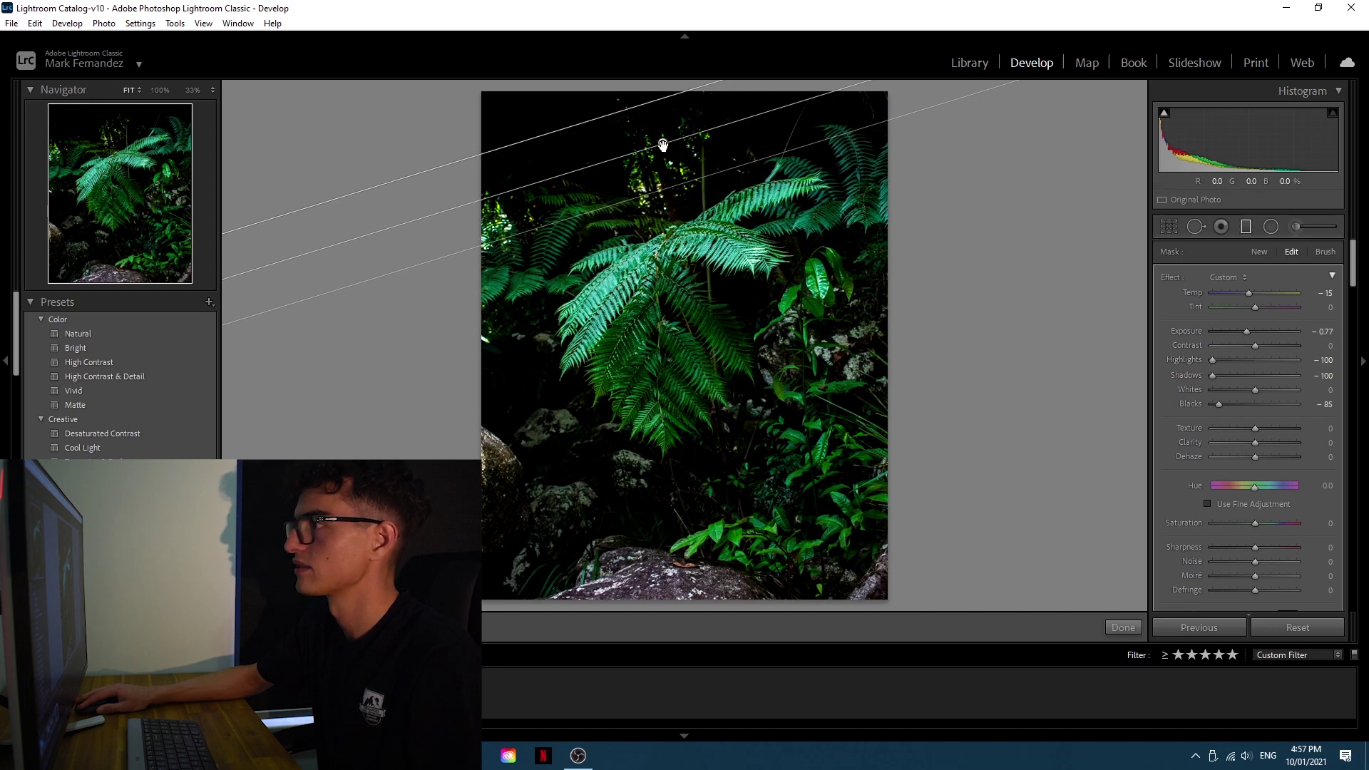
mouse_move(663, 145)
mouse_down()
mouse_move(664, 159)
mouse_move(664, 145)
mouse_up()
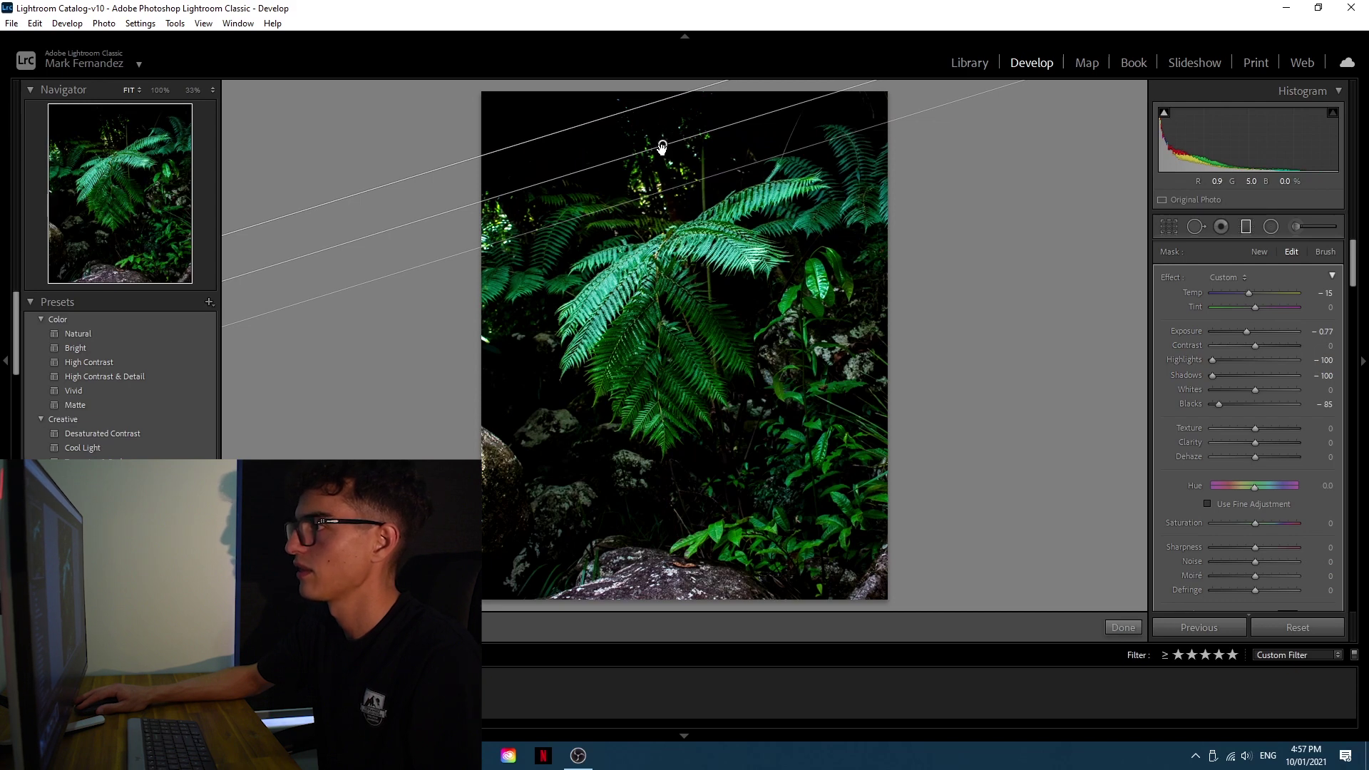
drag(663, 147, 660, 140)
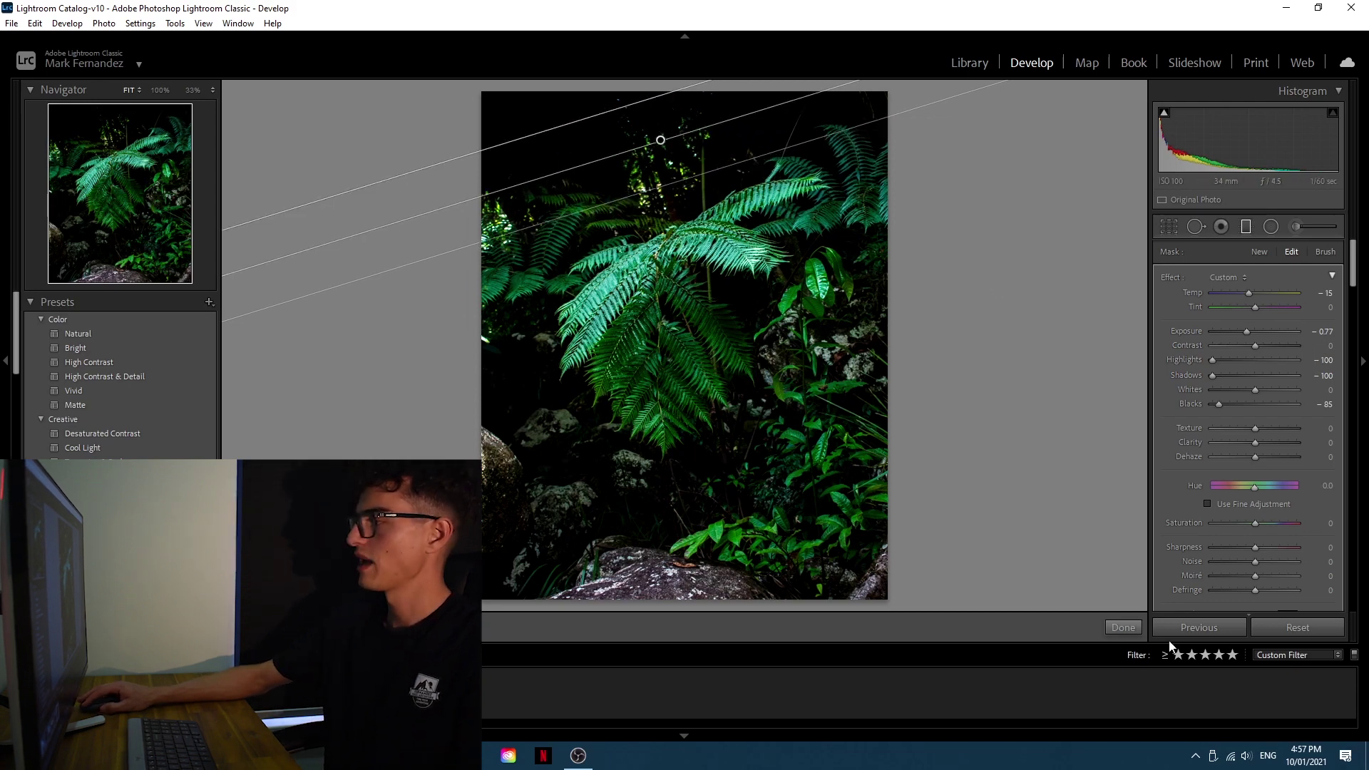
click(1123, 628)
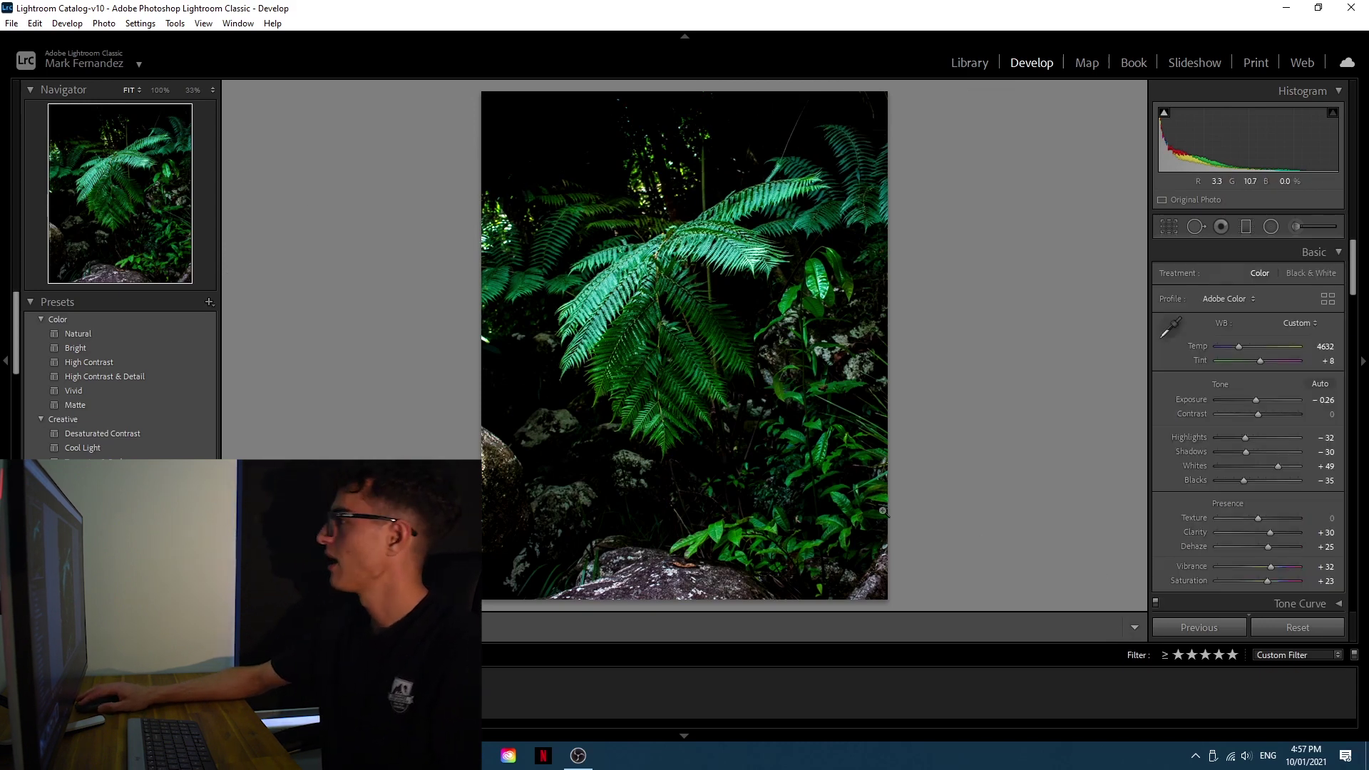
- Compare the edited fern photo with its unedited version
key(backslash)
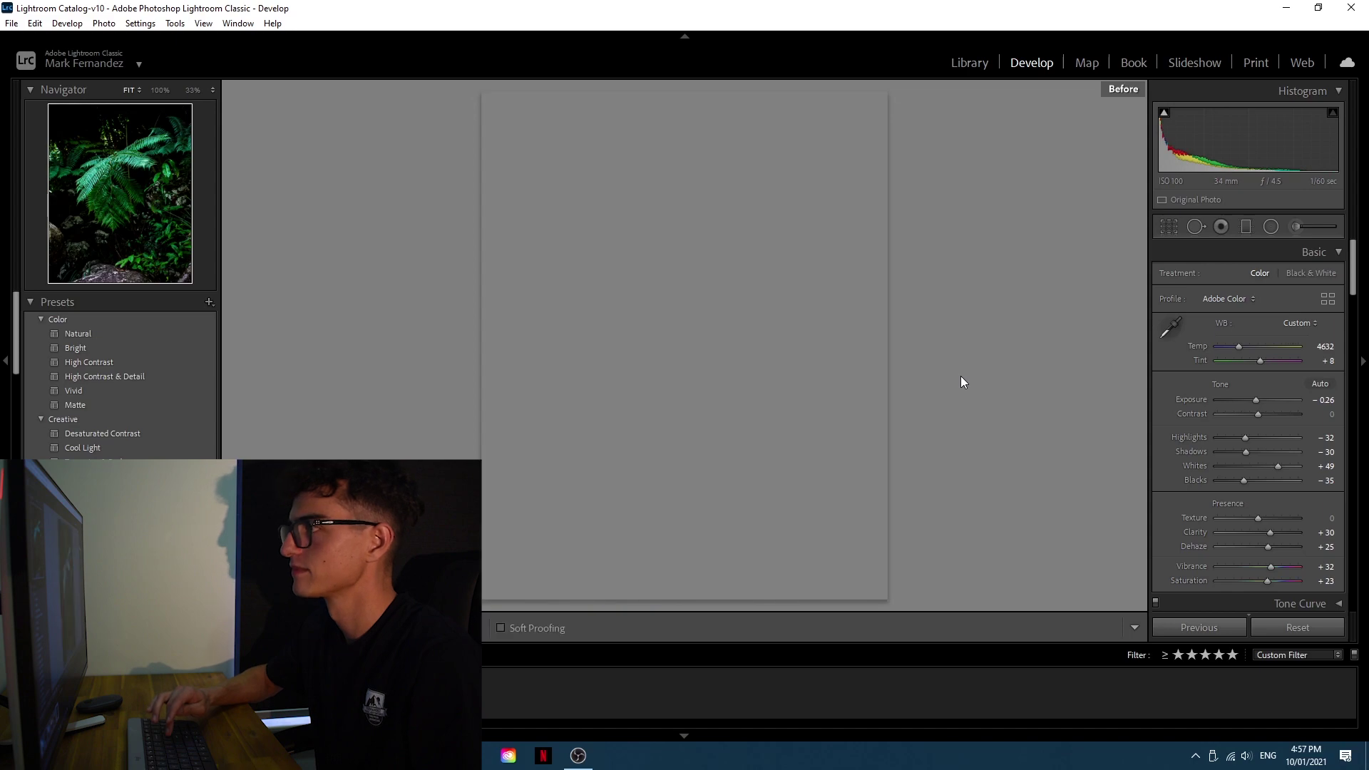
key(backslash)
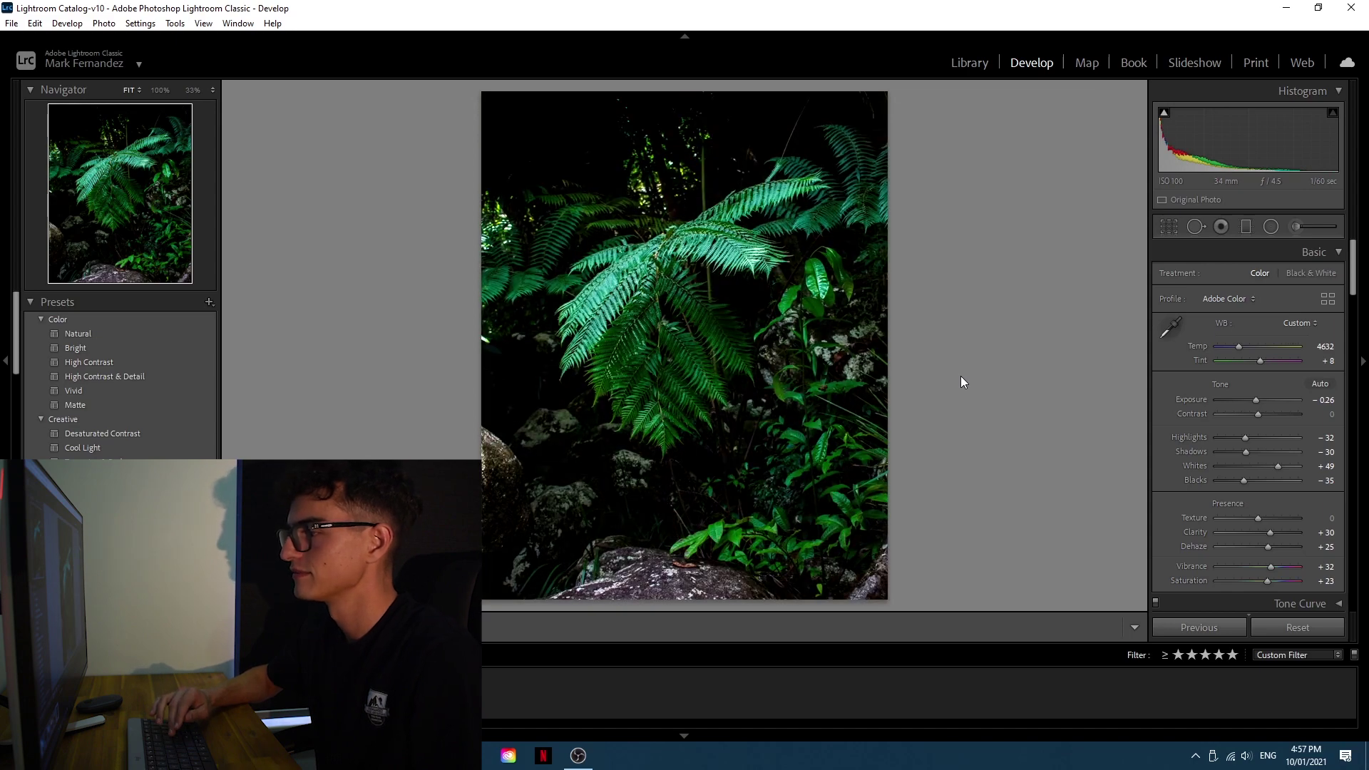
- Switch to OBS to reach the screen recording controls
click(579, 754)
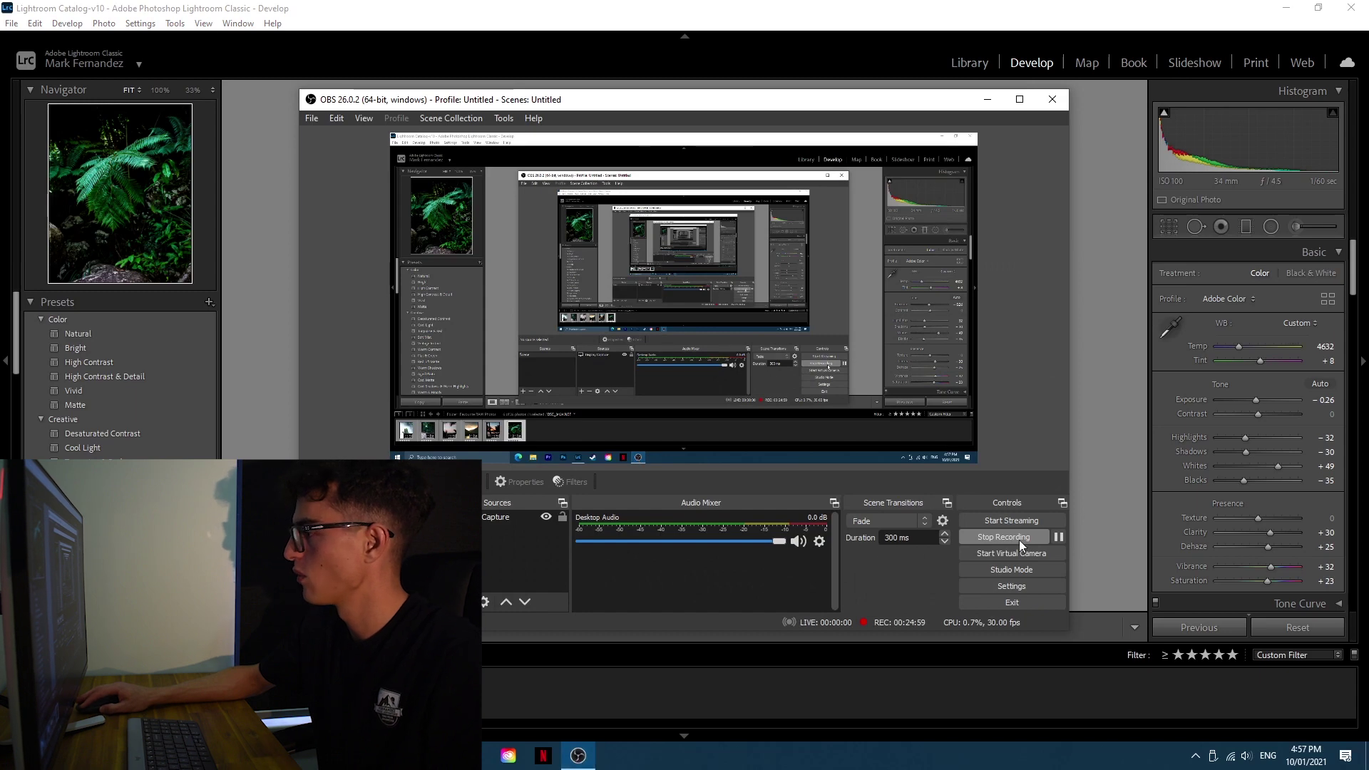